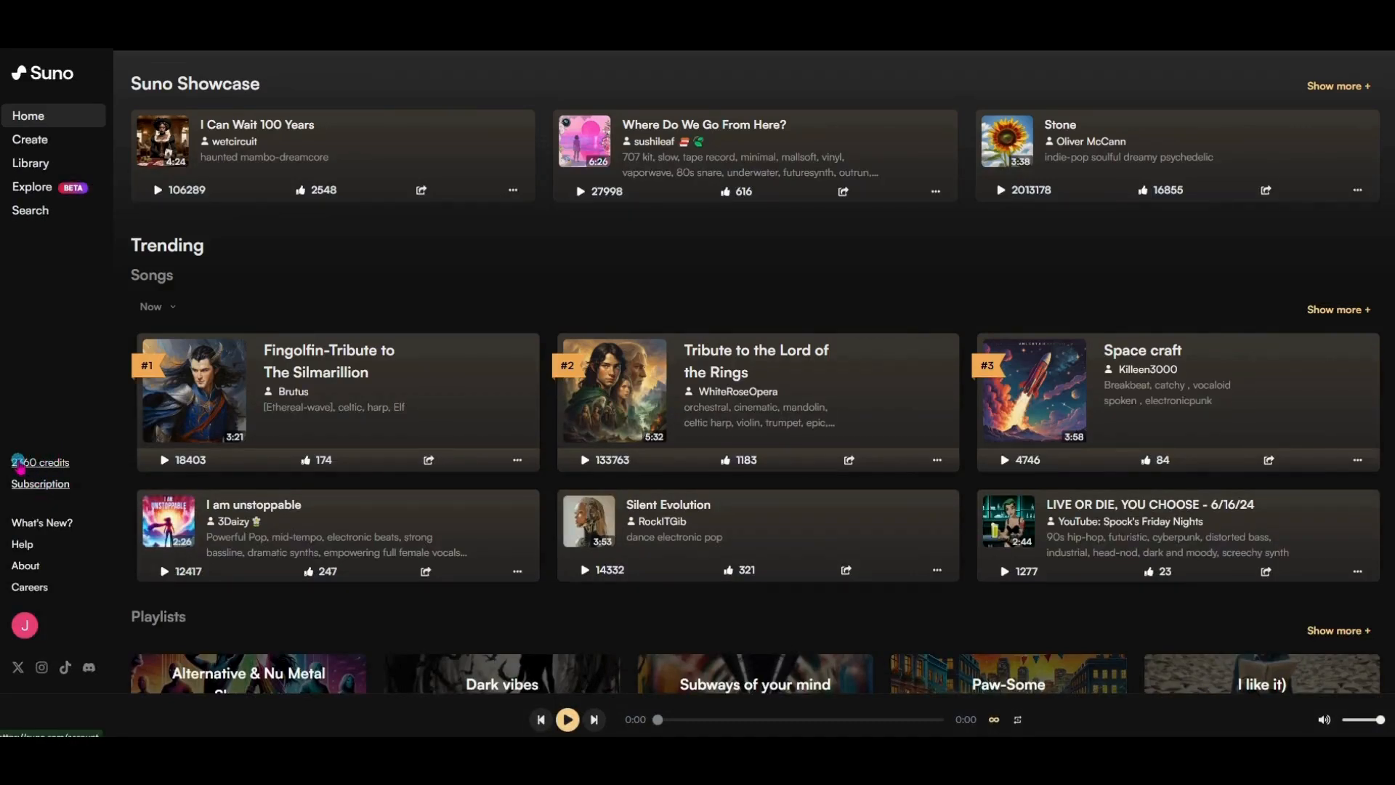
Open the subscription plans and compare their prices under monthly and yearly billing.
click(47, 485)
scroll(533, 528, down, 1)
scroll(533, 528, down, 5)
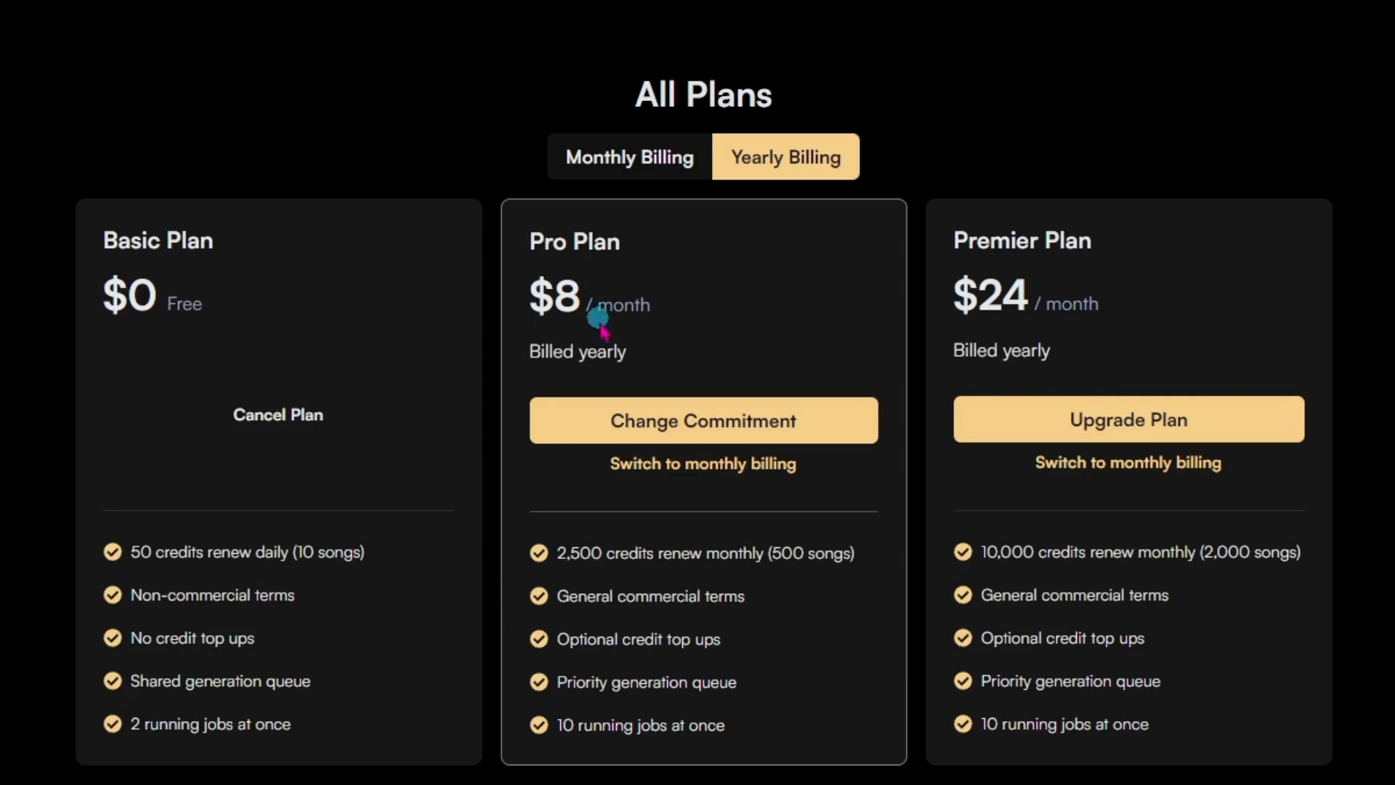
click(657, 160)
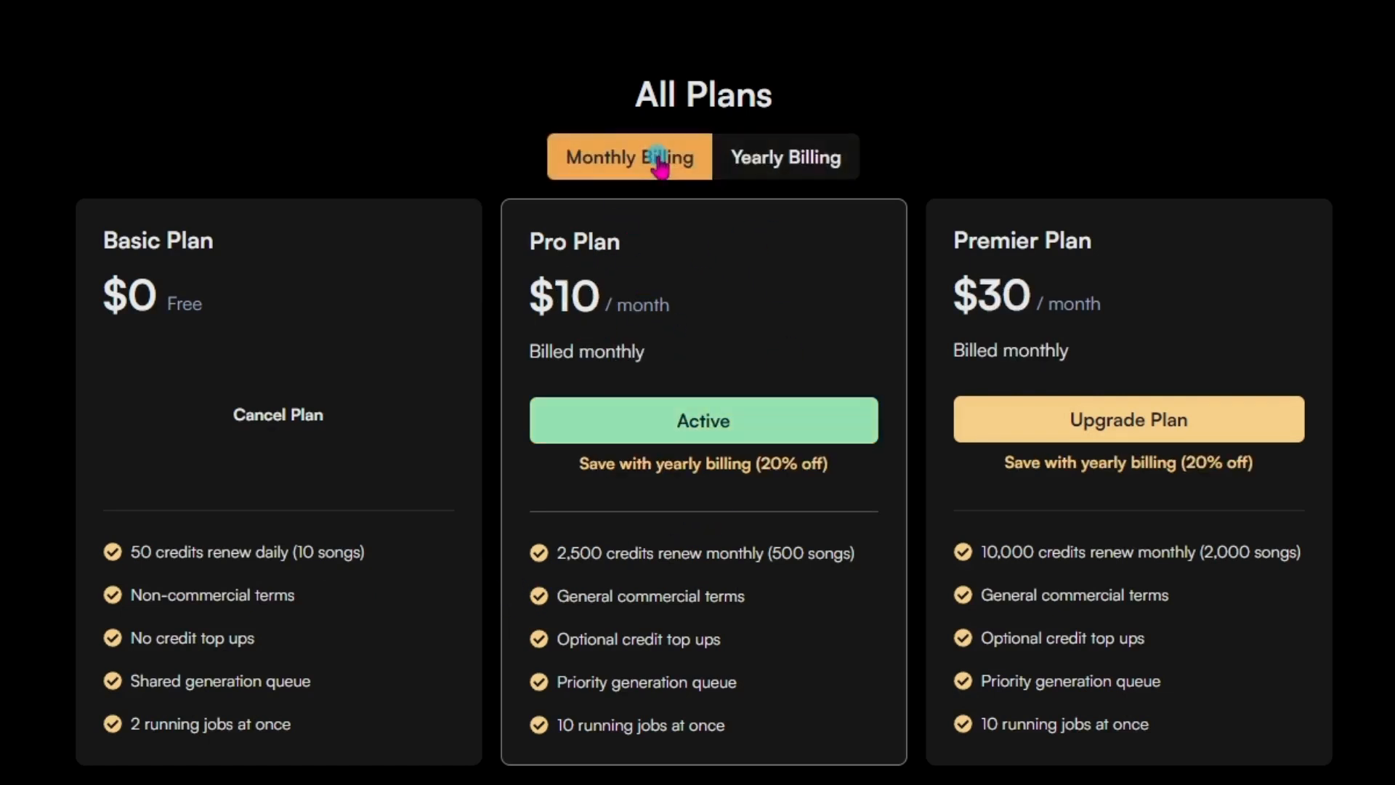
click(756, 164)
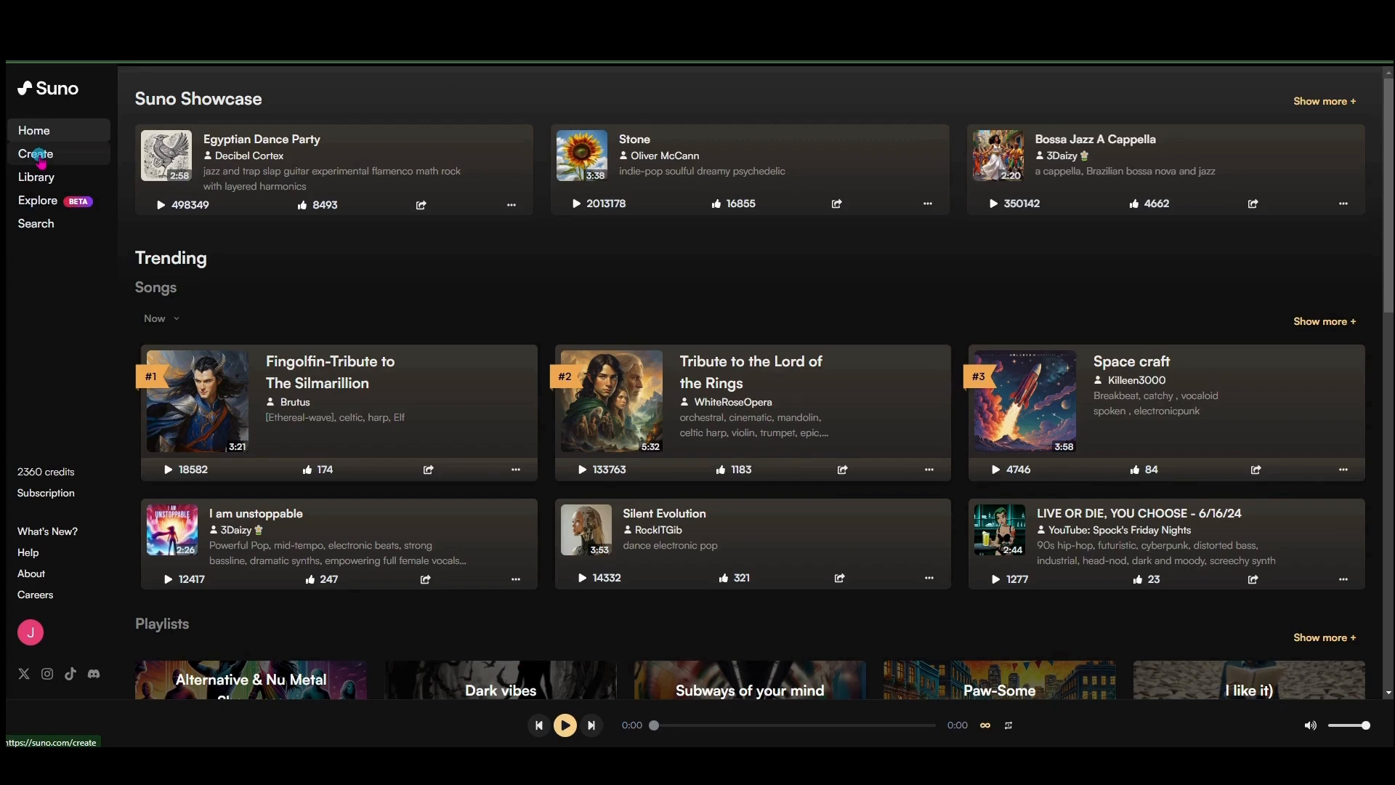
Generate a song from the description "a rock ballad with female vocals about a woman with the heart of a Raven".
click(40, 161)
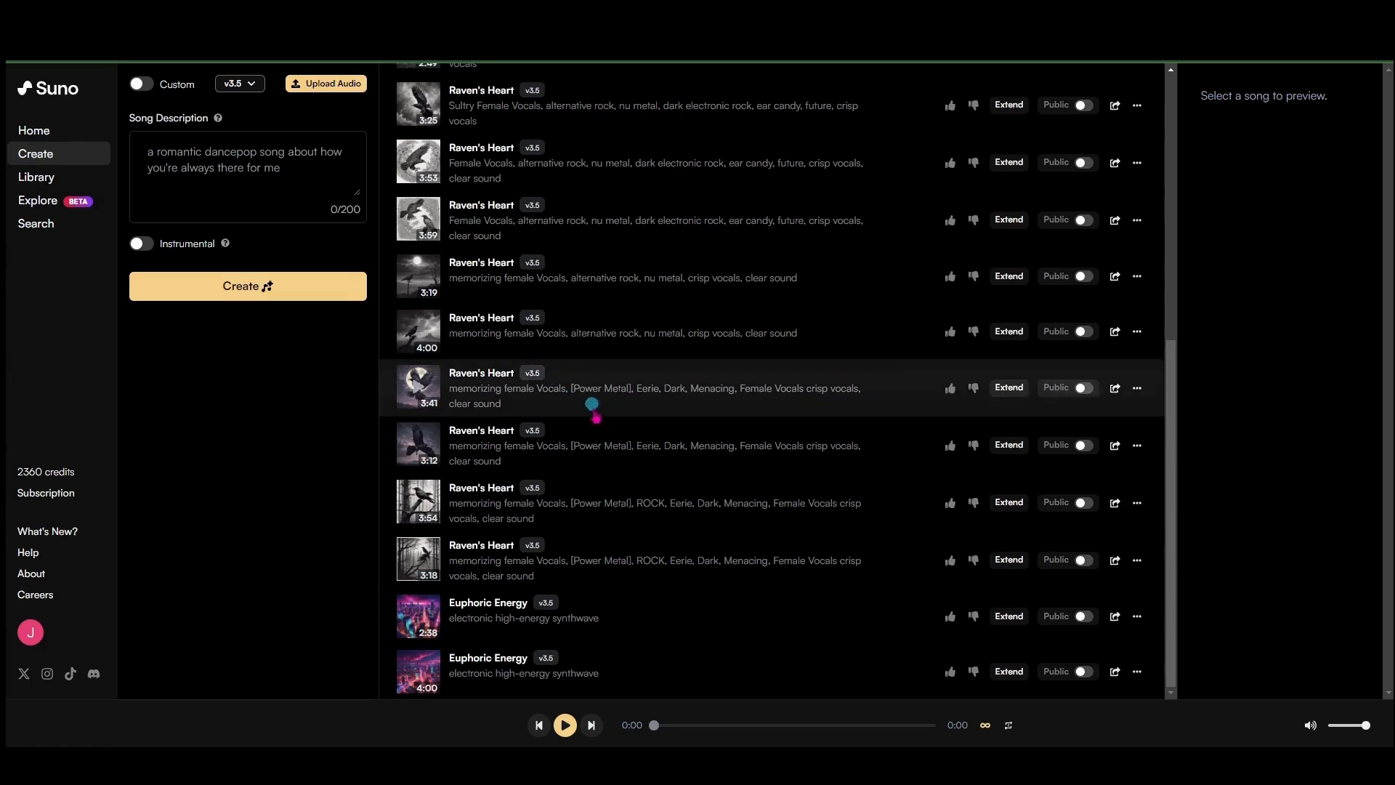
scroll(507, 474, up, 3)
scroll(507, 474, down, 3)
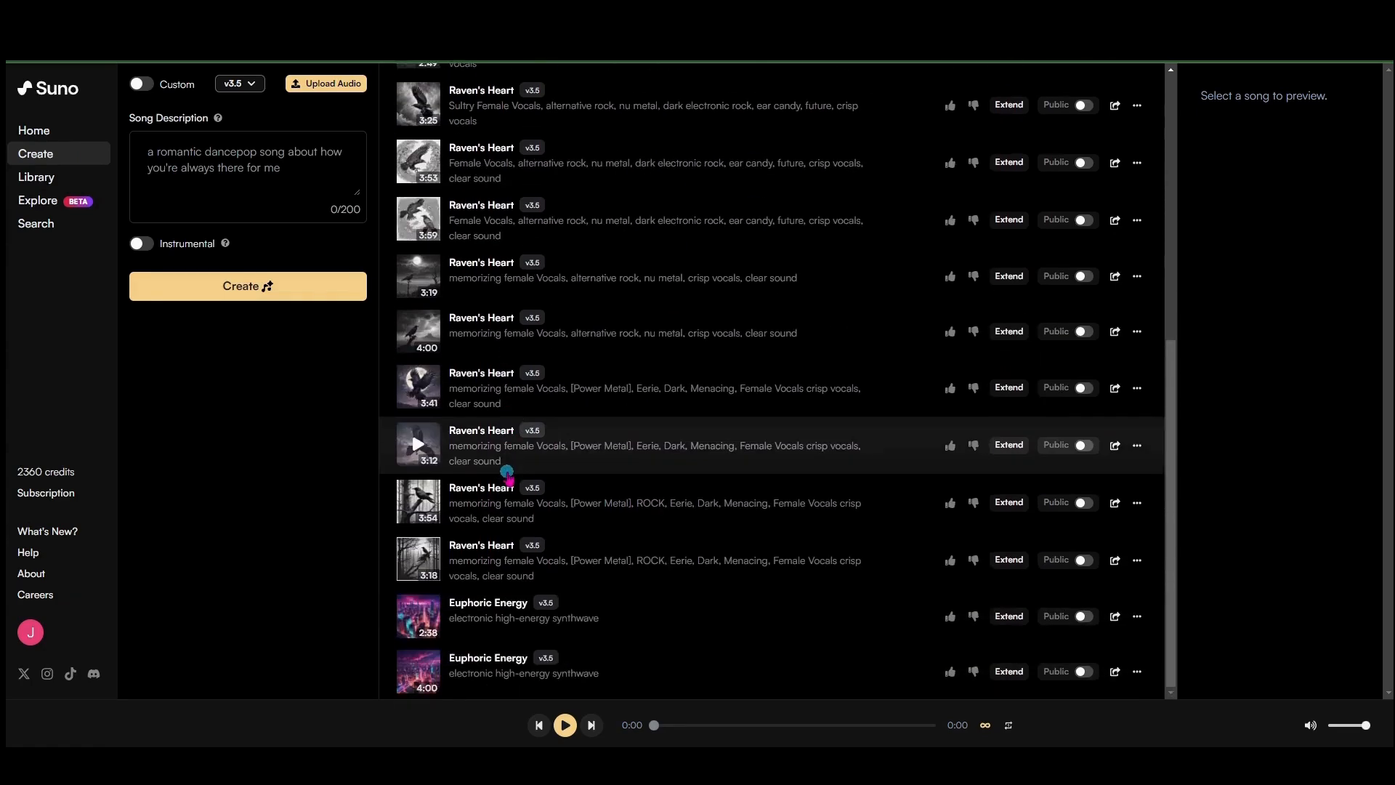
scroll(507, 474, up, 6)
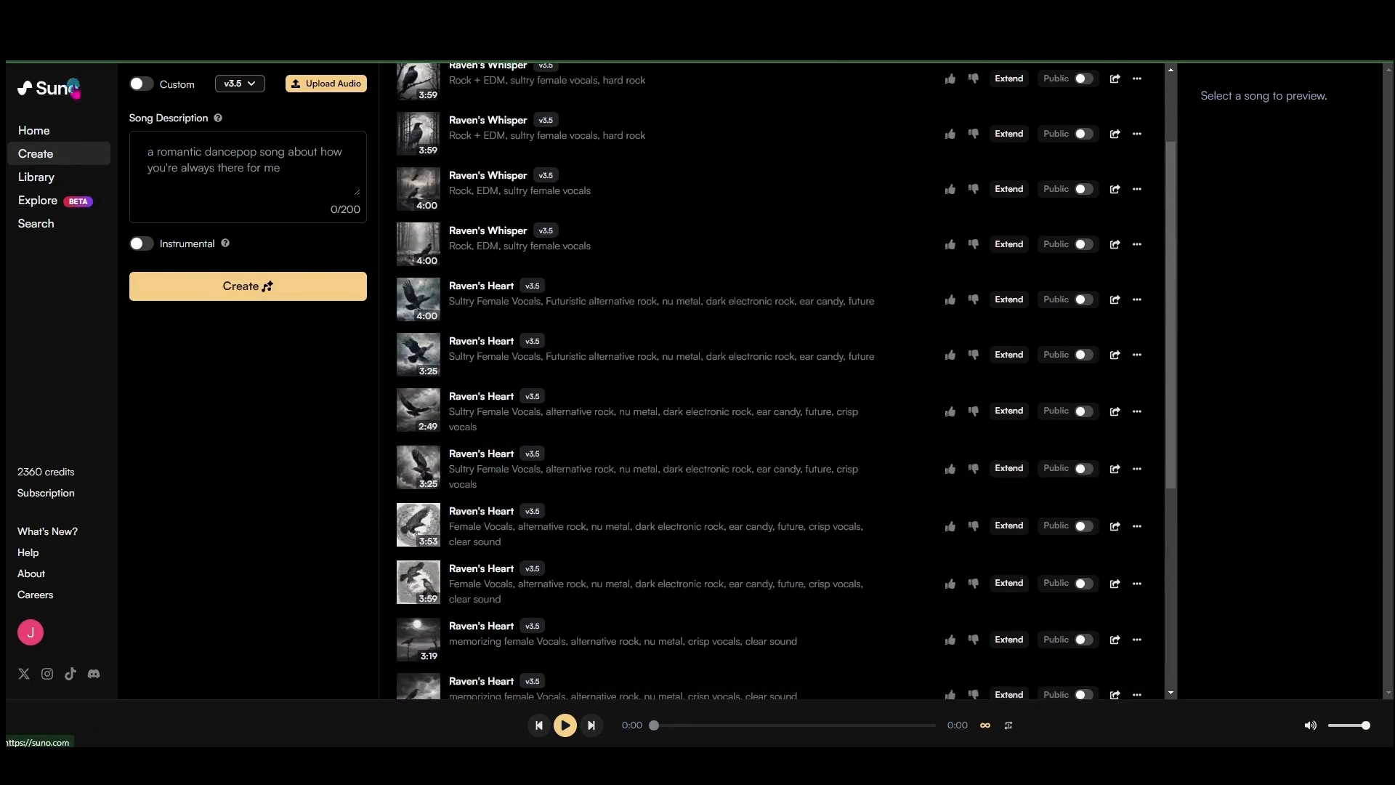
click(173, 154)
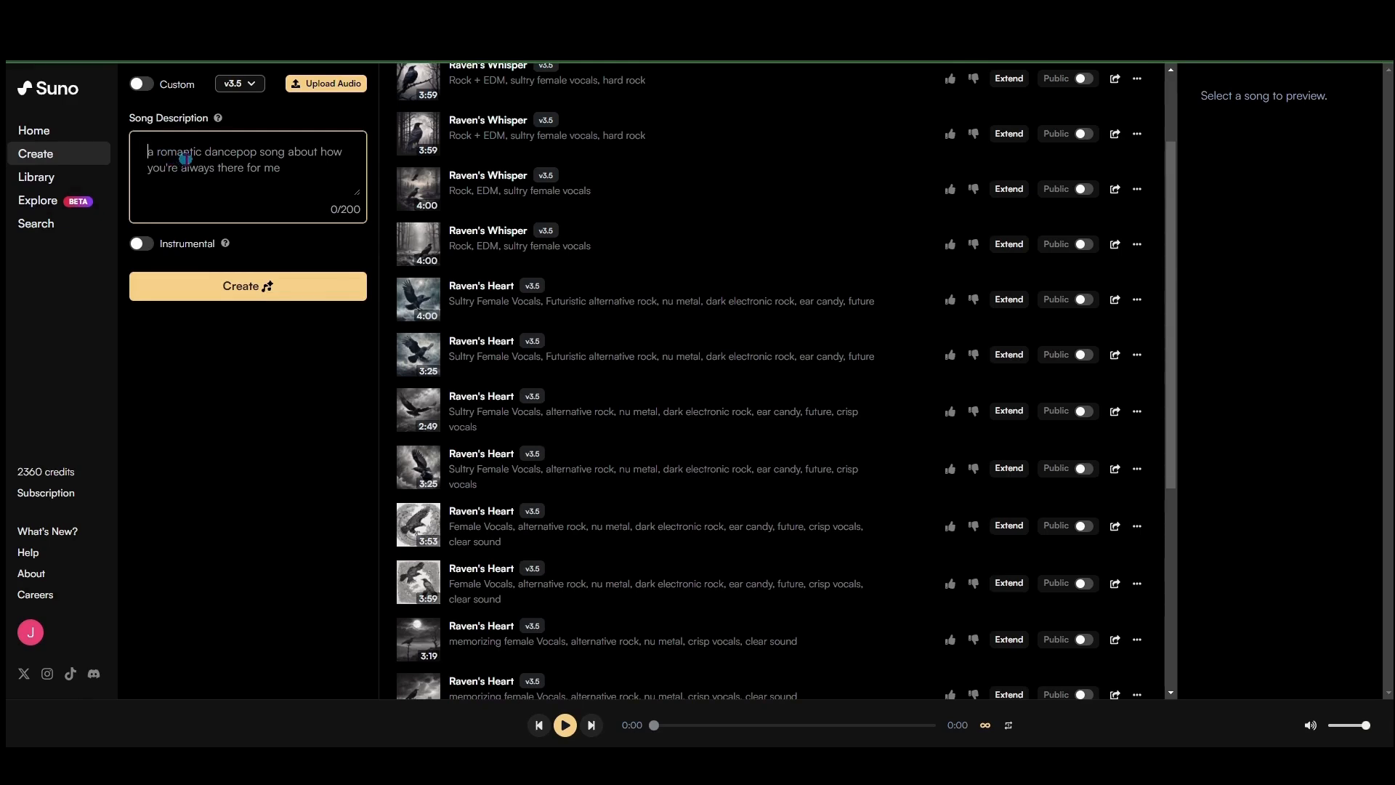
drag(147, 152, 268, 160)
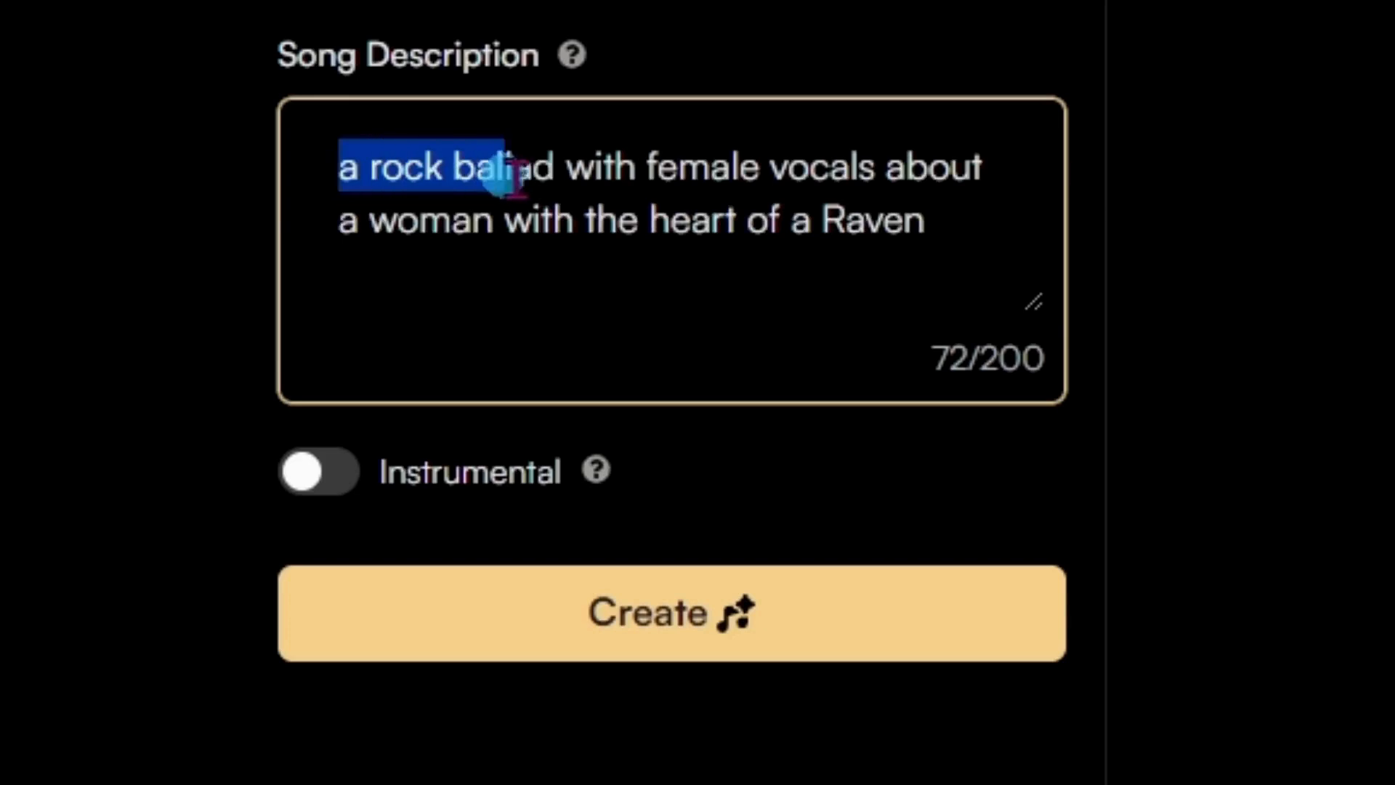
drag(741, 192, 945, 220)
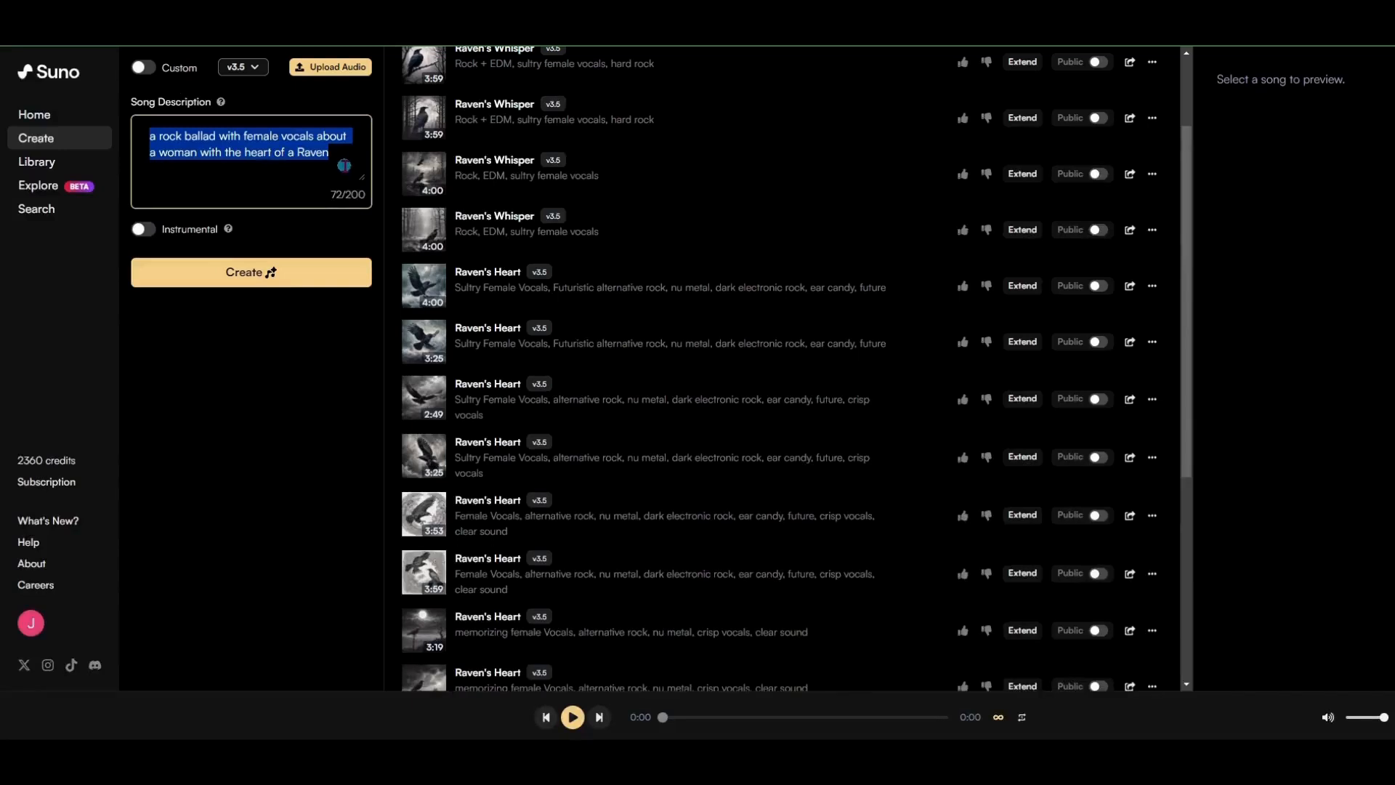
click(277, 276)
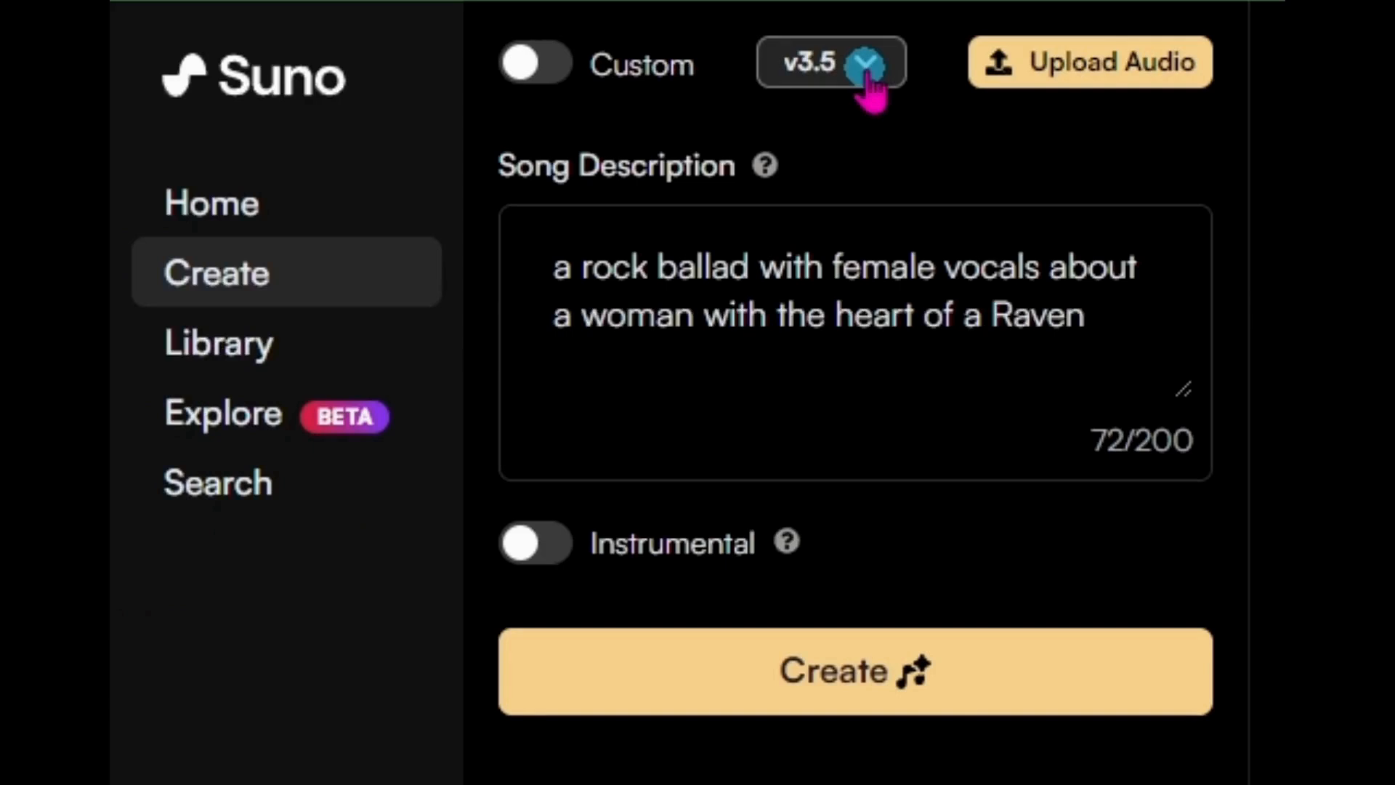
Review the available song model versions, keeping v3.5 selected.
click(867, 72)
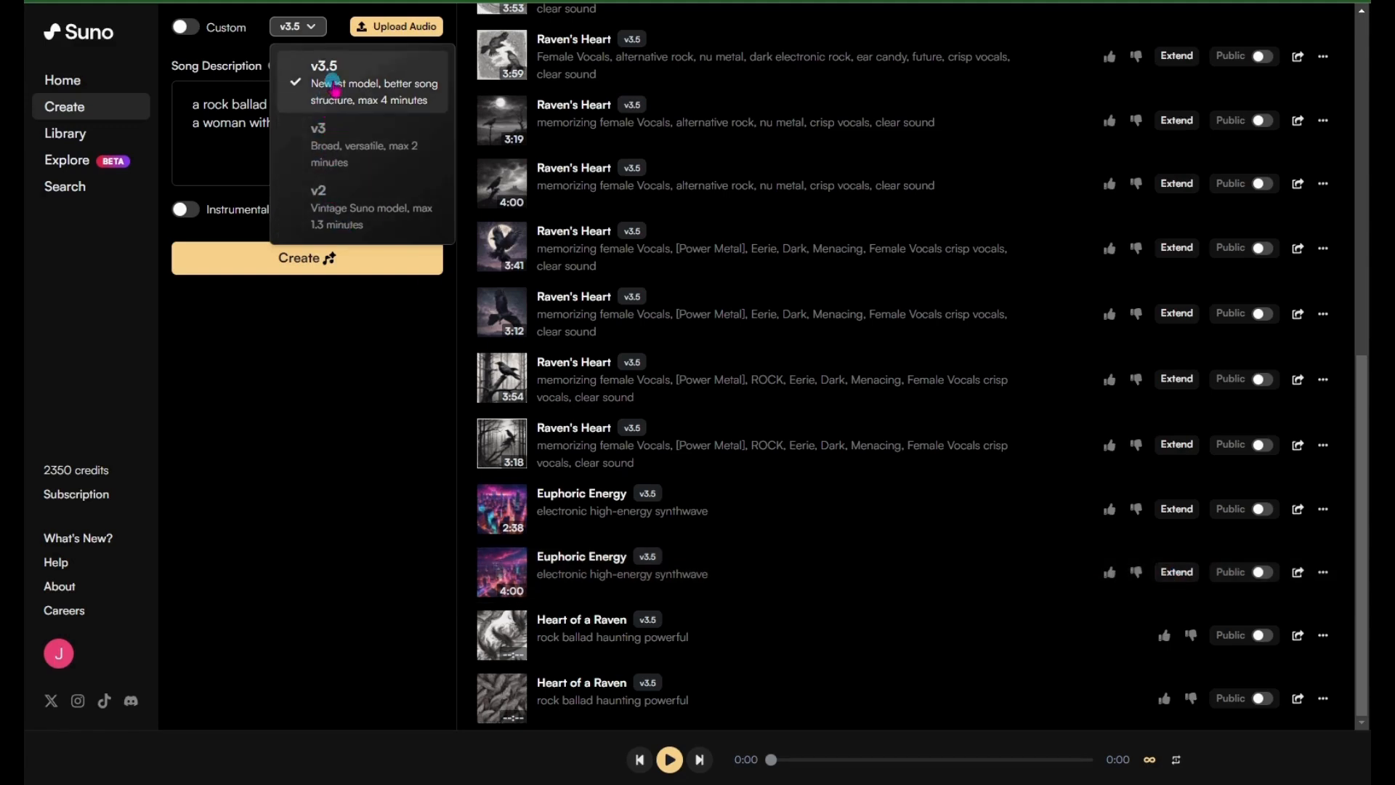
click(346, 331)
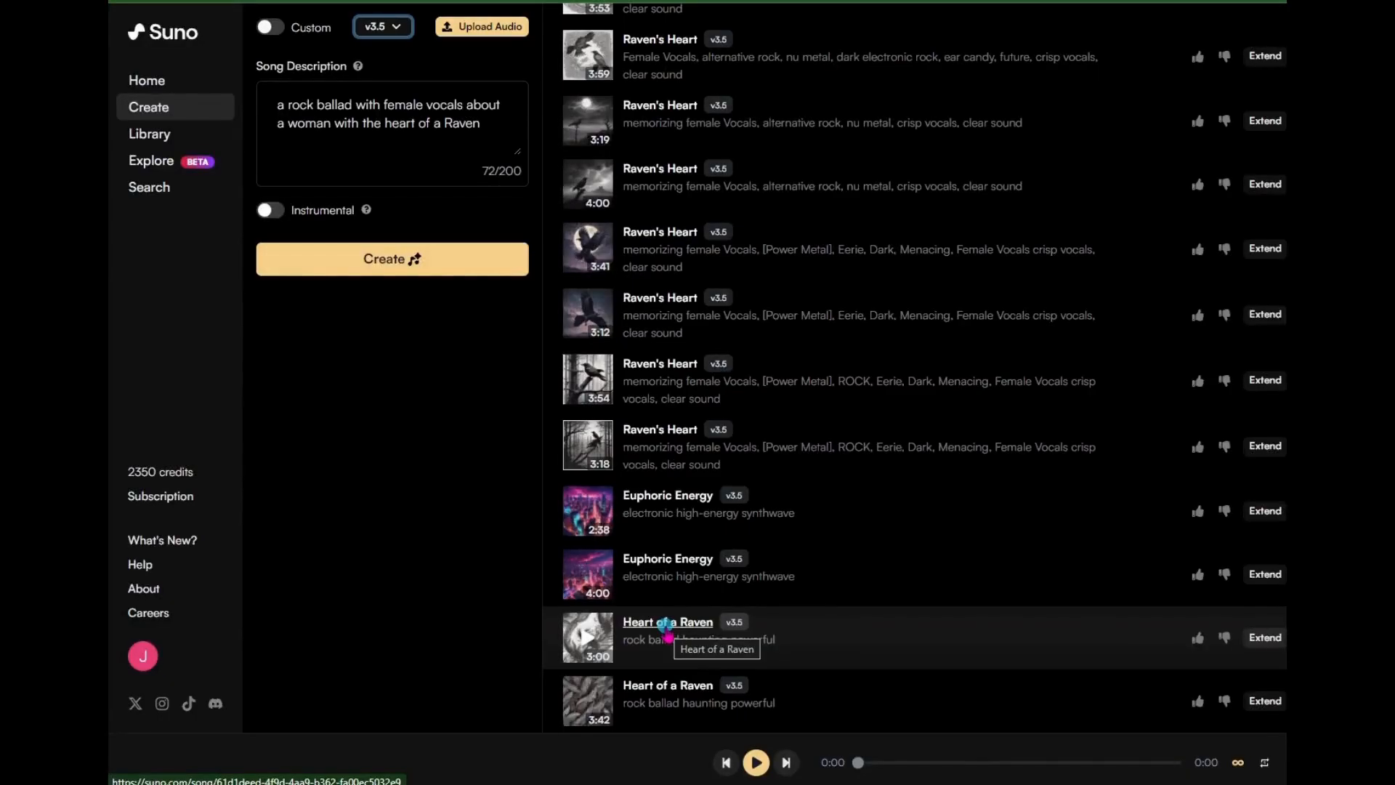
Open the 3:00 "Heart of a Raven" song, read through its lyrics and play a portion of it.
click(665, 623)
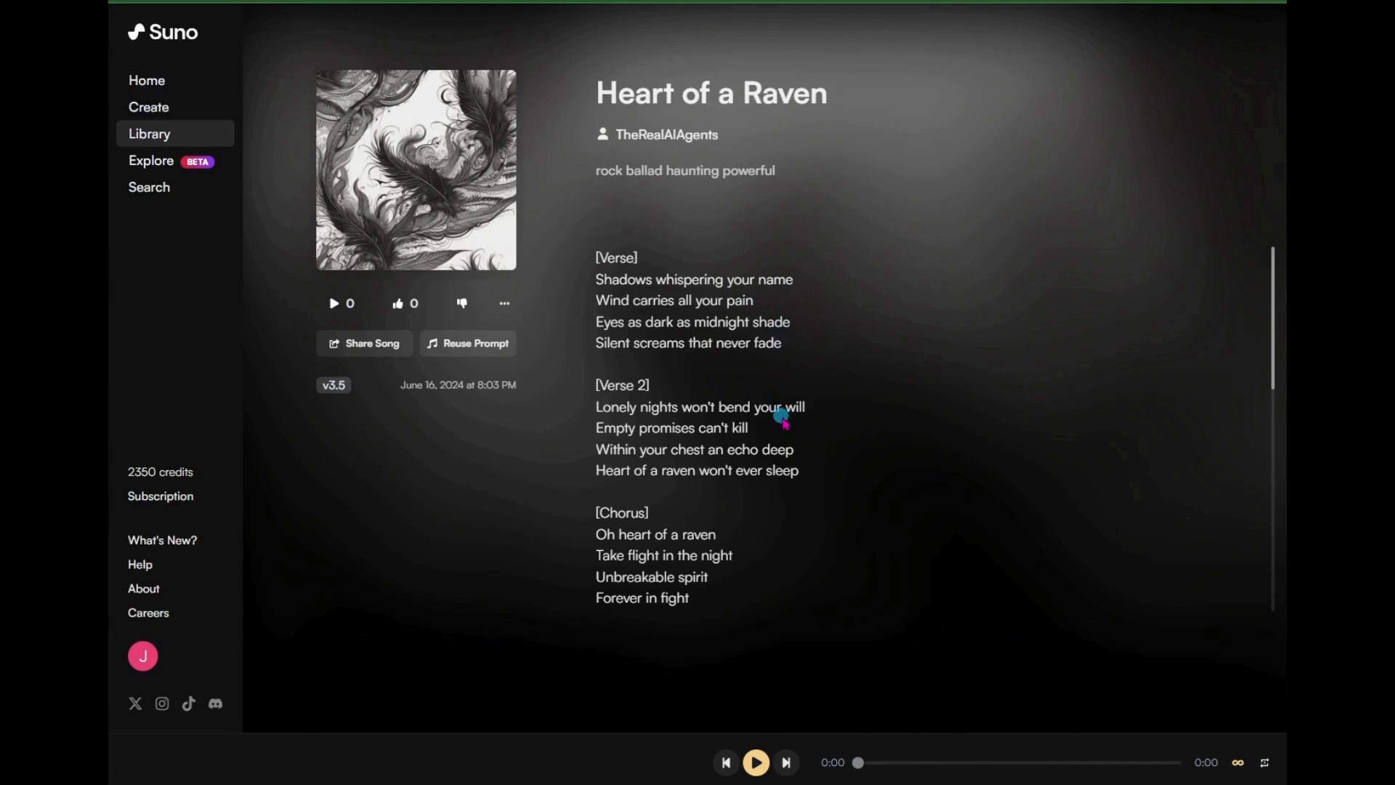
scroll(795, 445, down, 3)
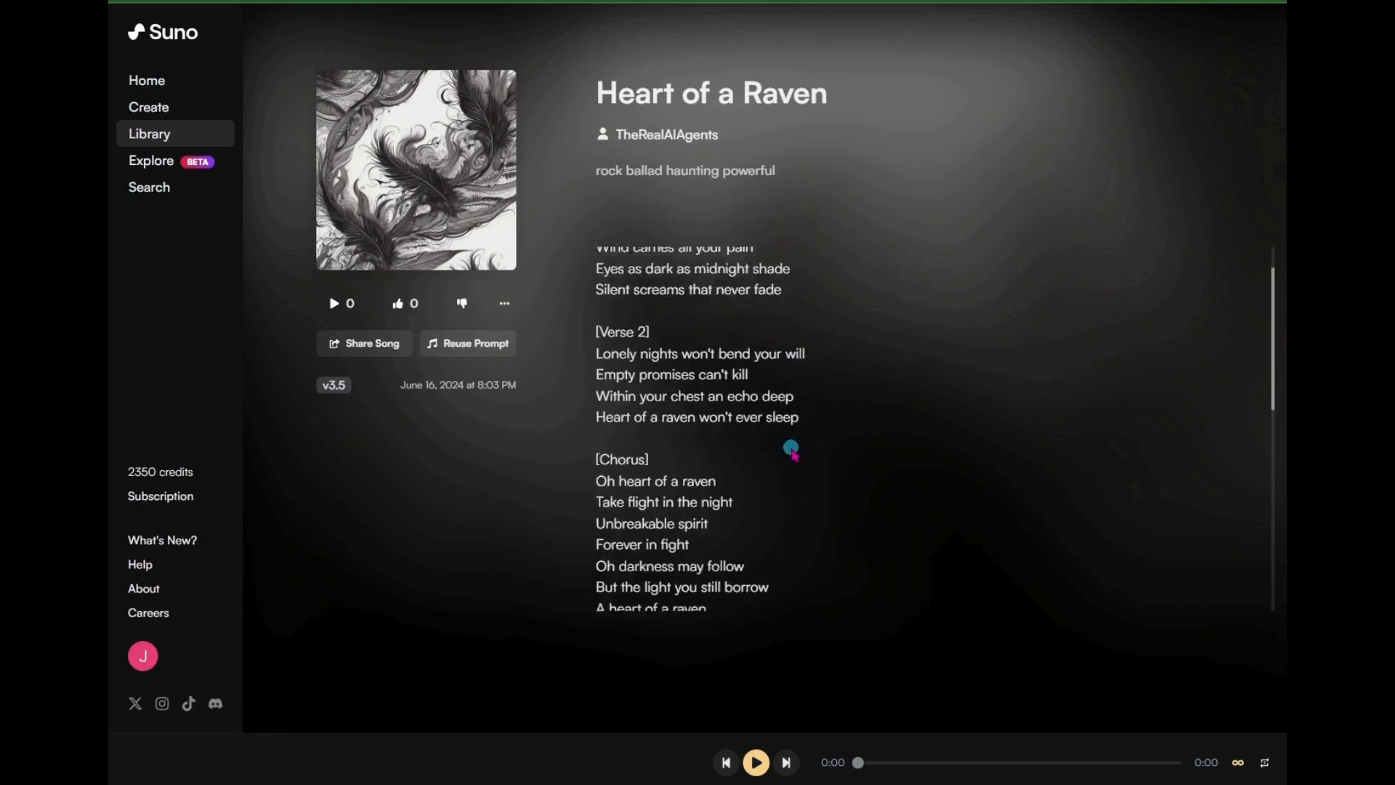
scroll(777, 458, down, 5)
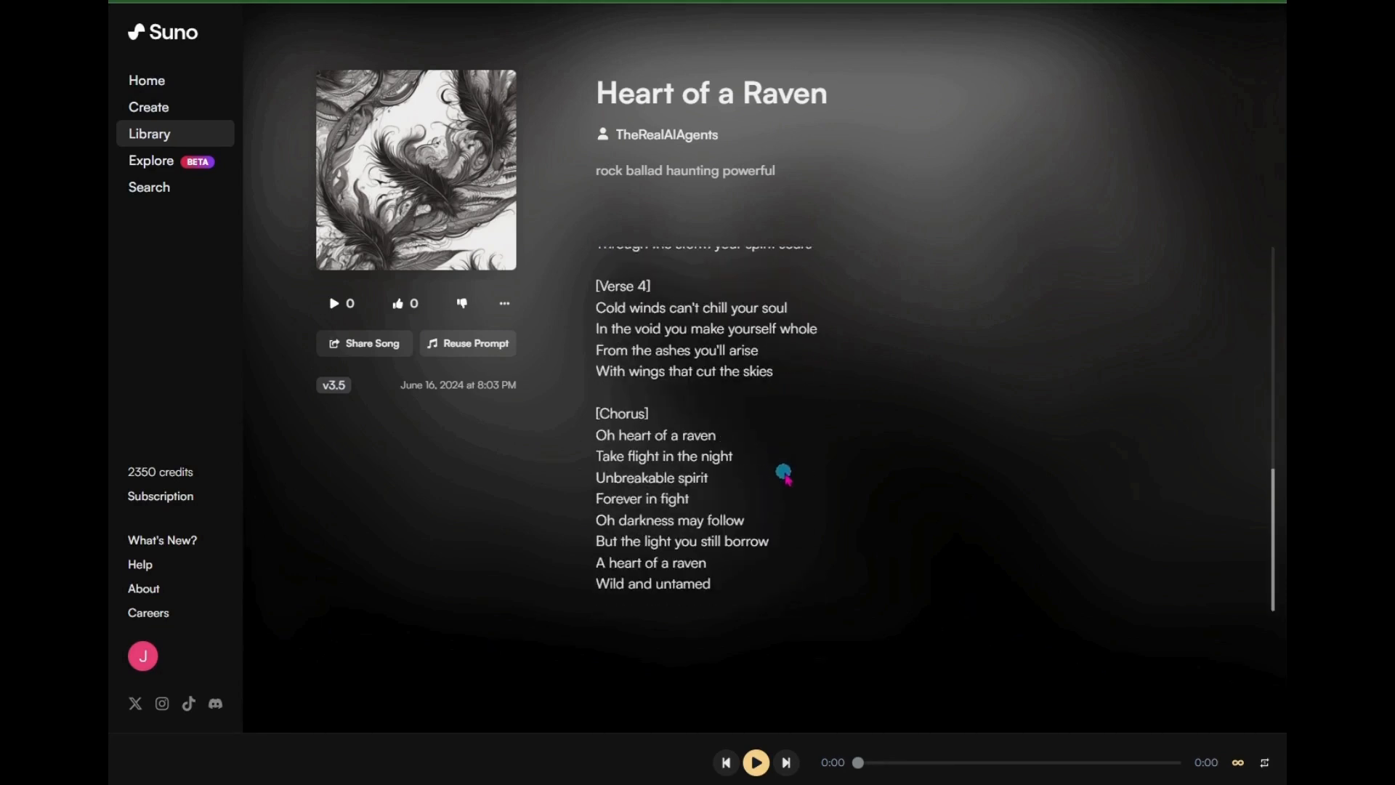
scroll(785, 476, up, 8)
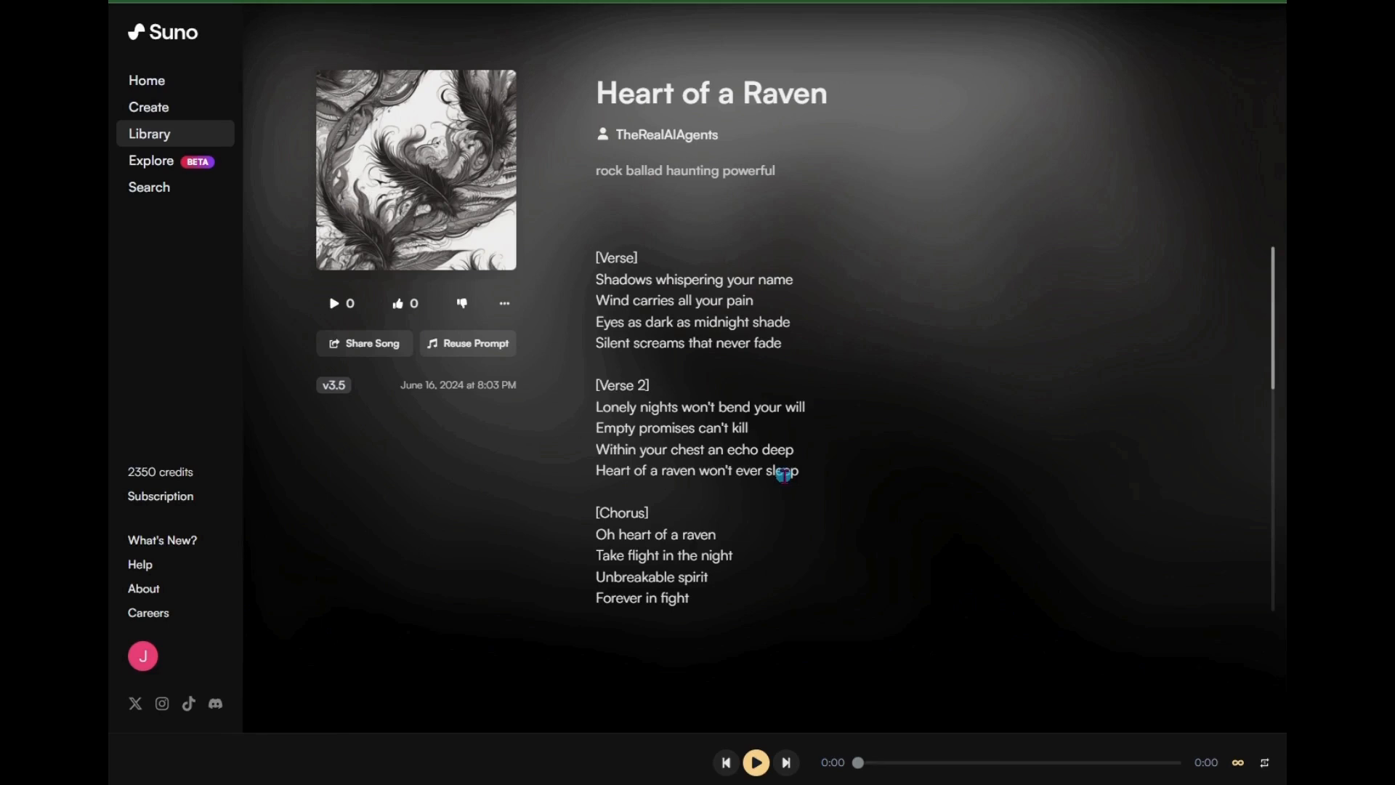
click(337, 307)
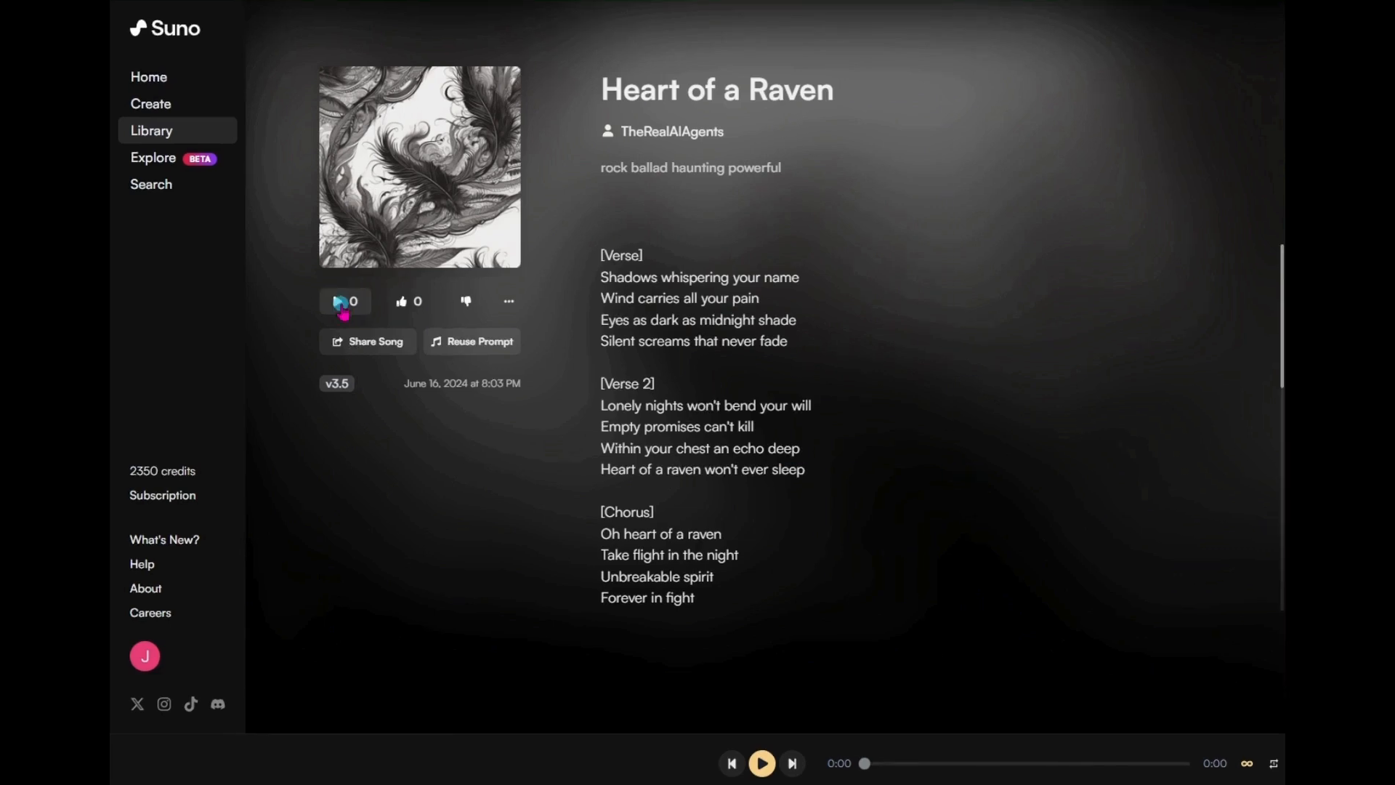
click(763, 769)
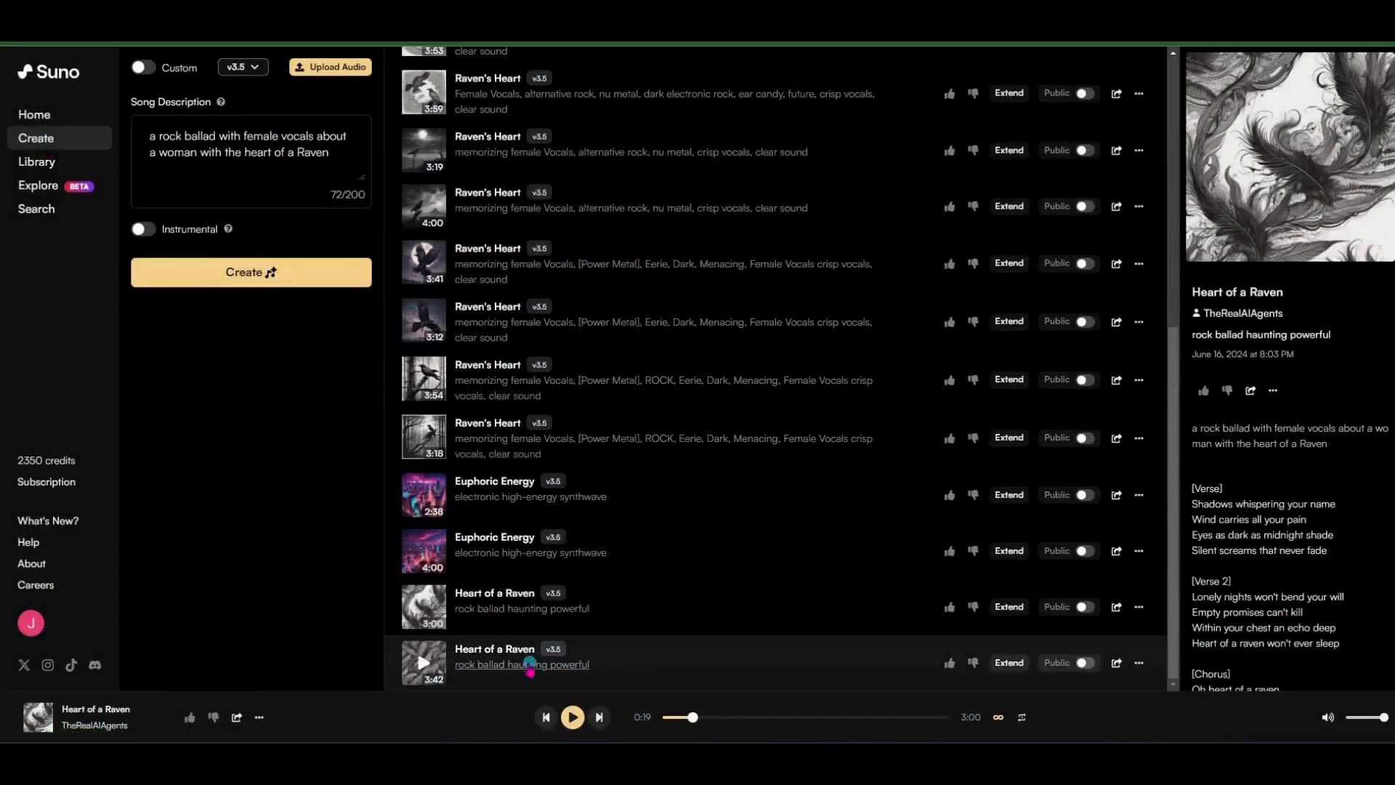
Open the 3:42 version of "Heart of a Raven" and listen to it.
click(504, 651)
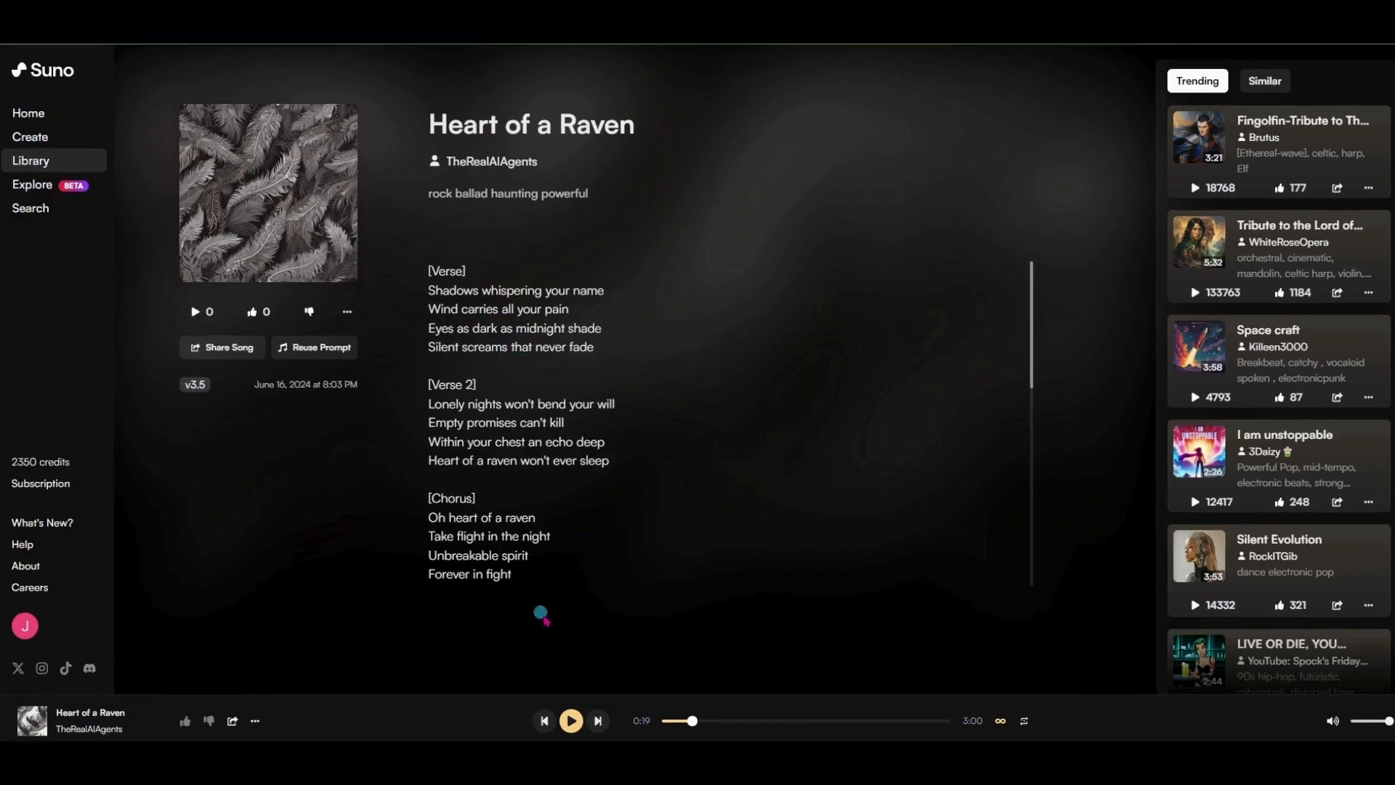
click(573, 727)
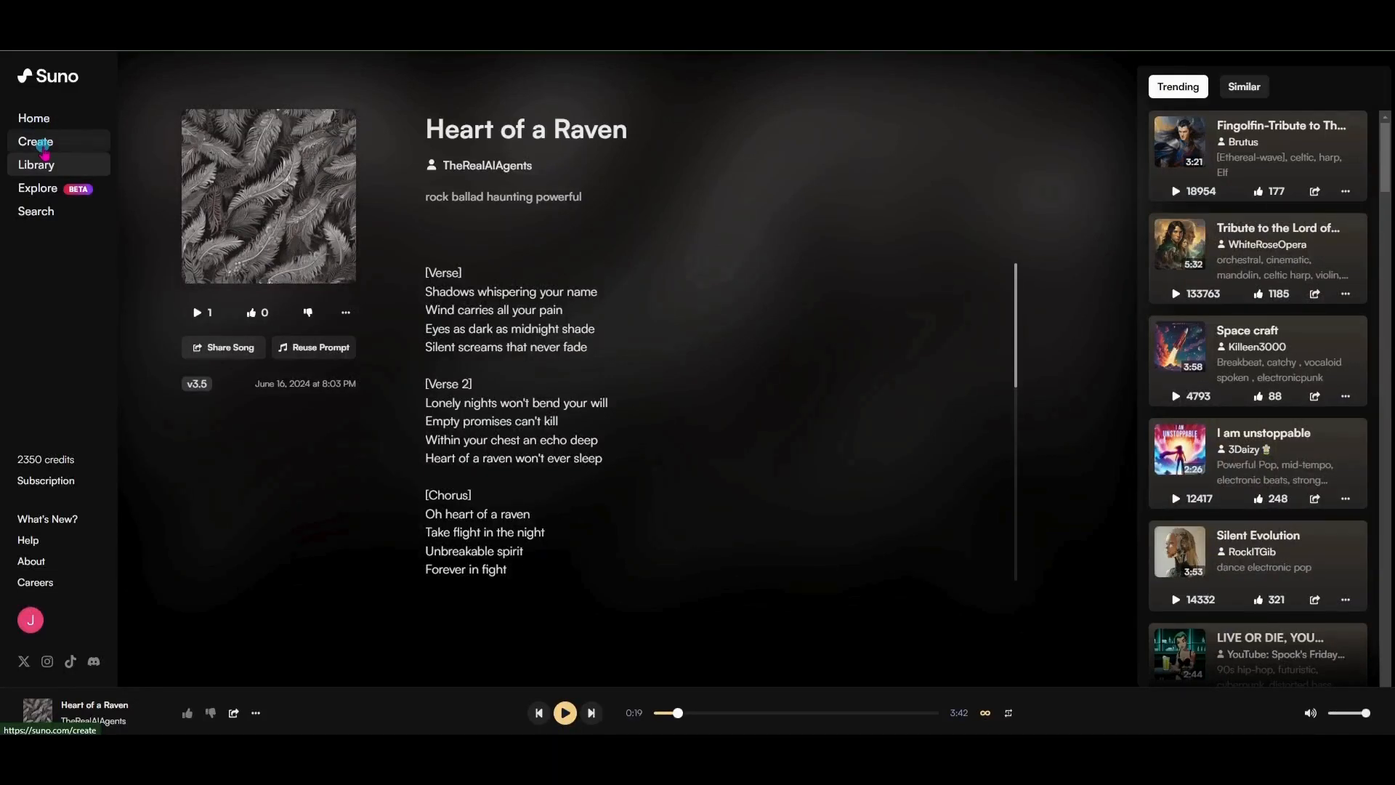
Return to song creation, clear the song description and turn on Custom mode.
click(42, 146)
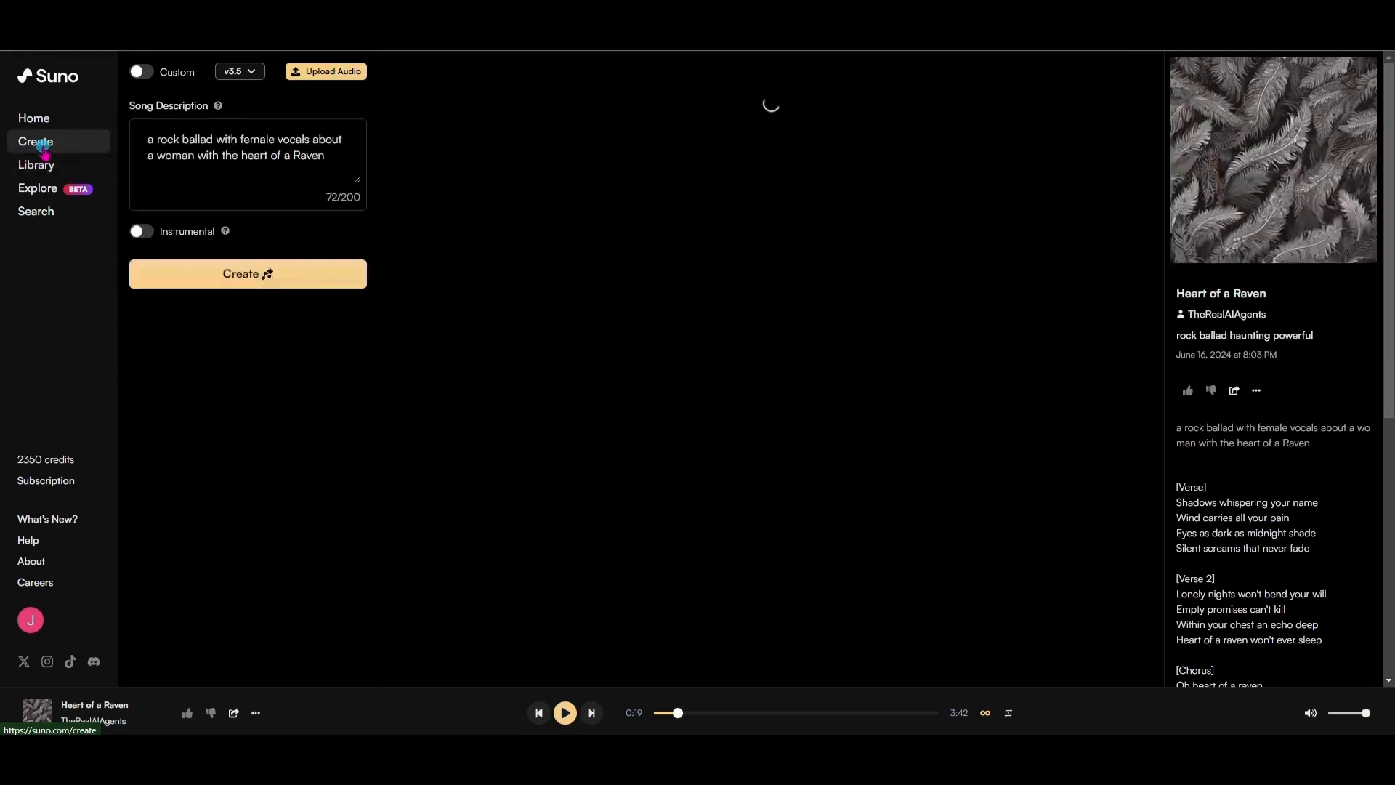
drag(325, 155, 127, 132)
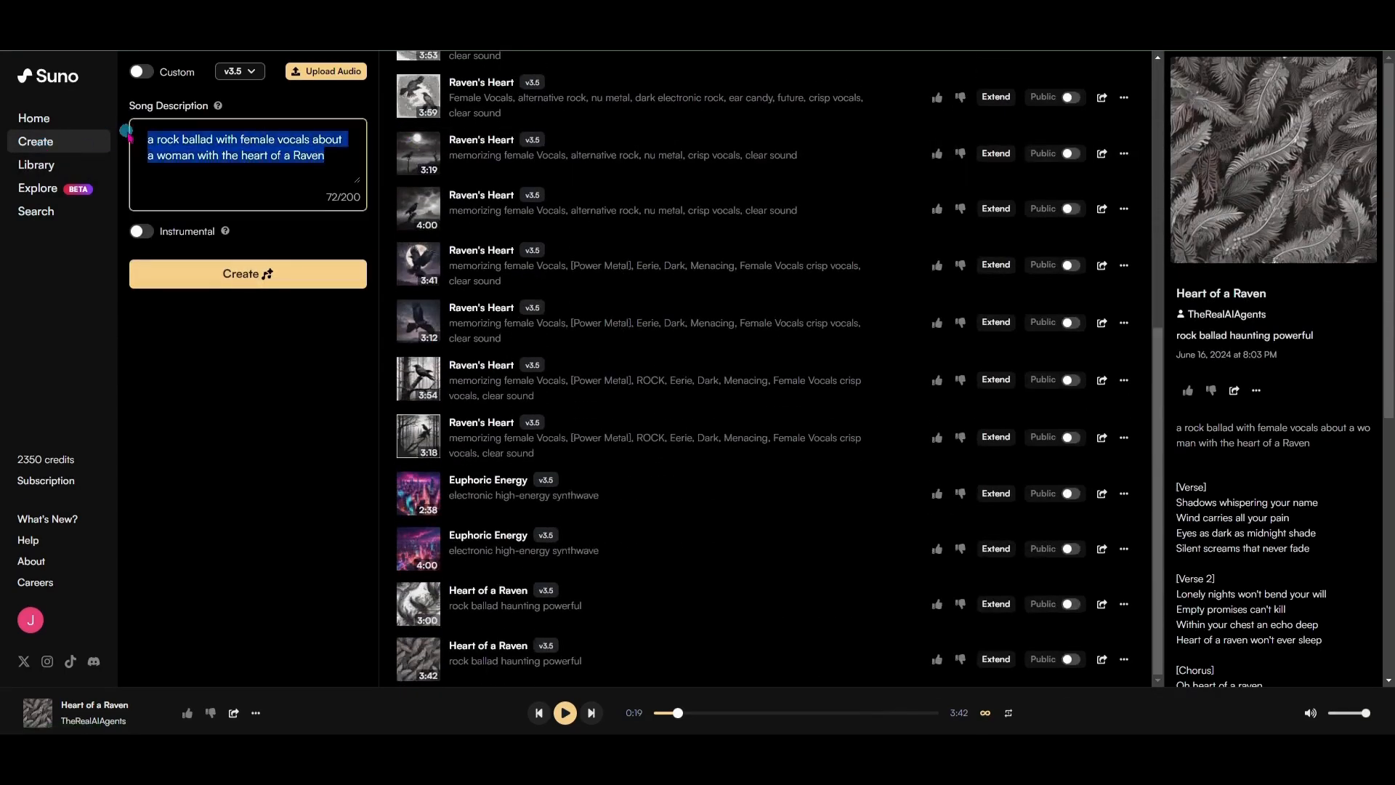
key(BackSpace)
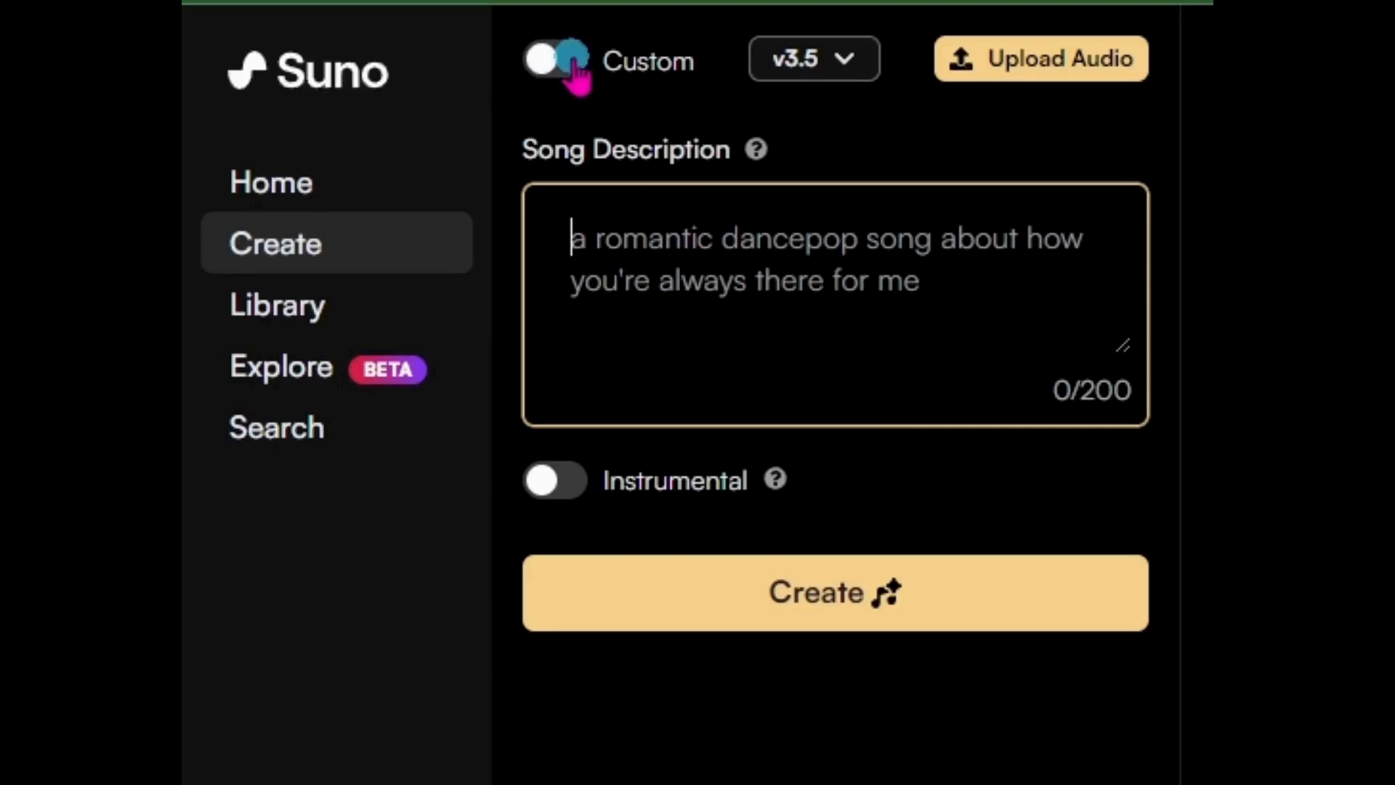
click(564, 73)
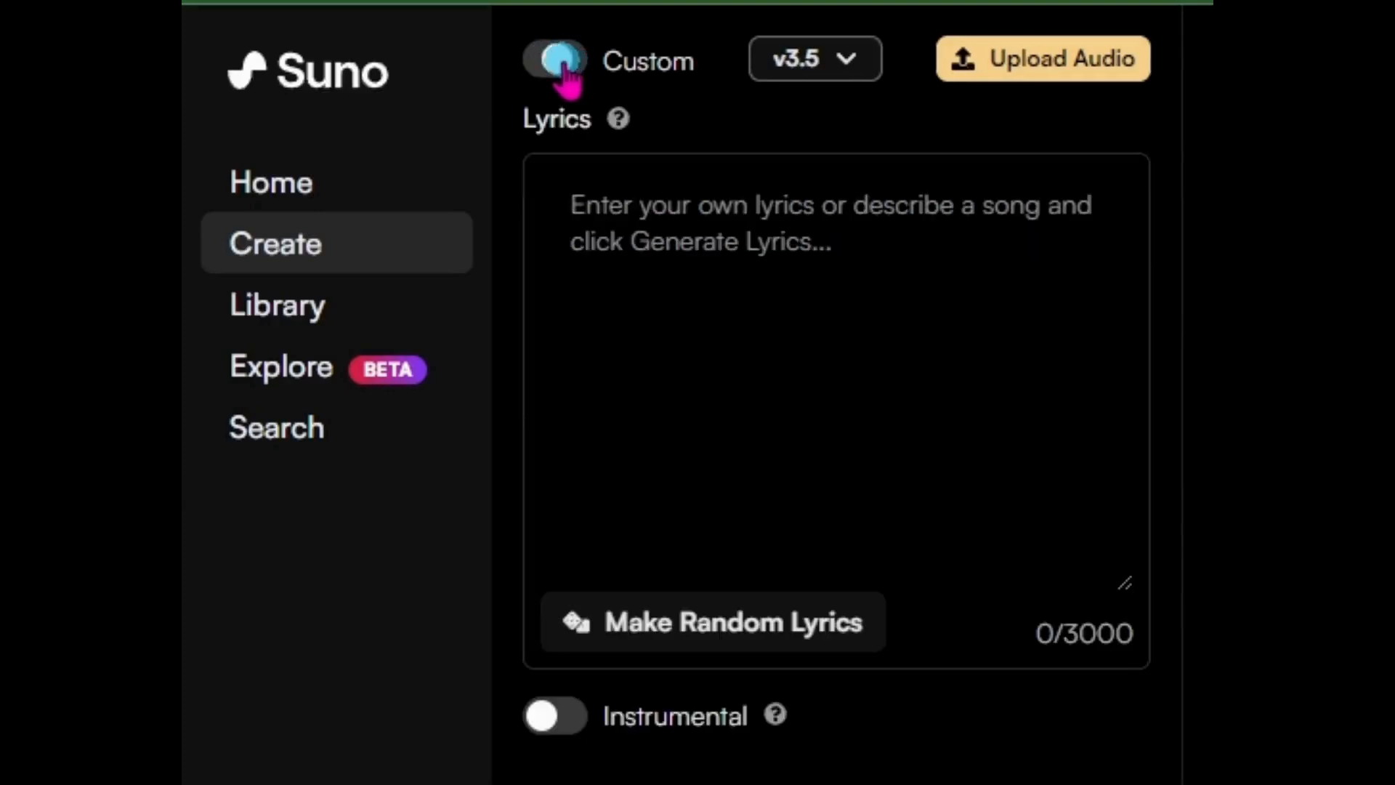
mouse_move(618, 142)
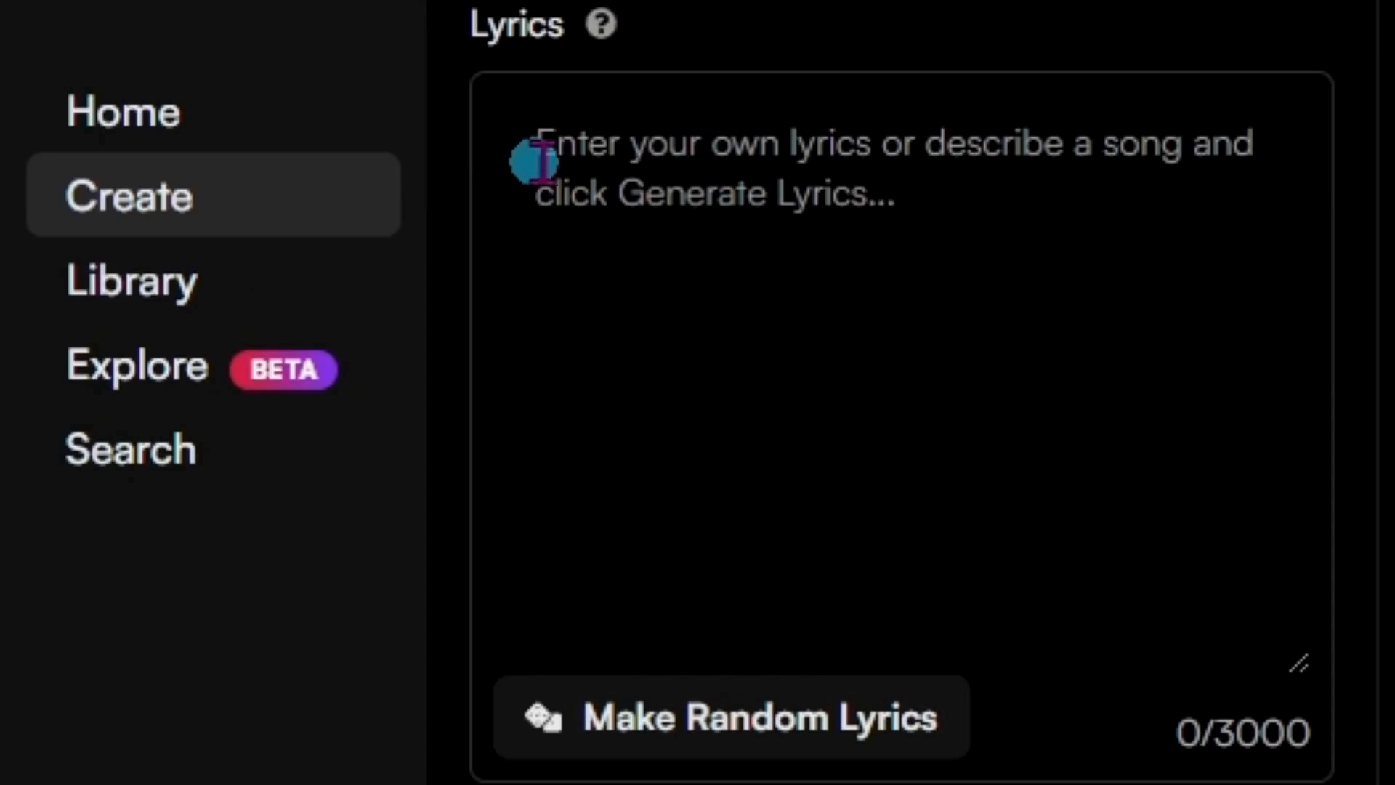
Copy the full lyrics of the 4:00 "Raven's Heart" song into the custom song's lyrics and check them through to the outro.
click(581, 206)
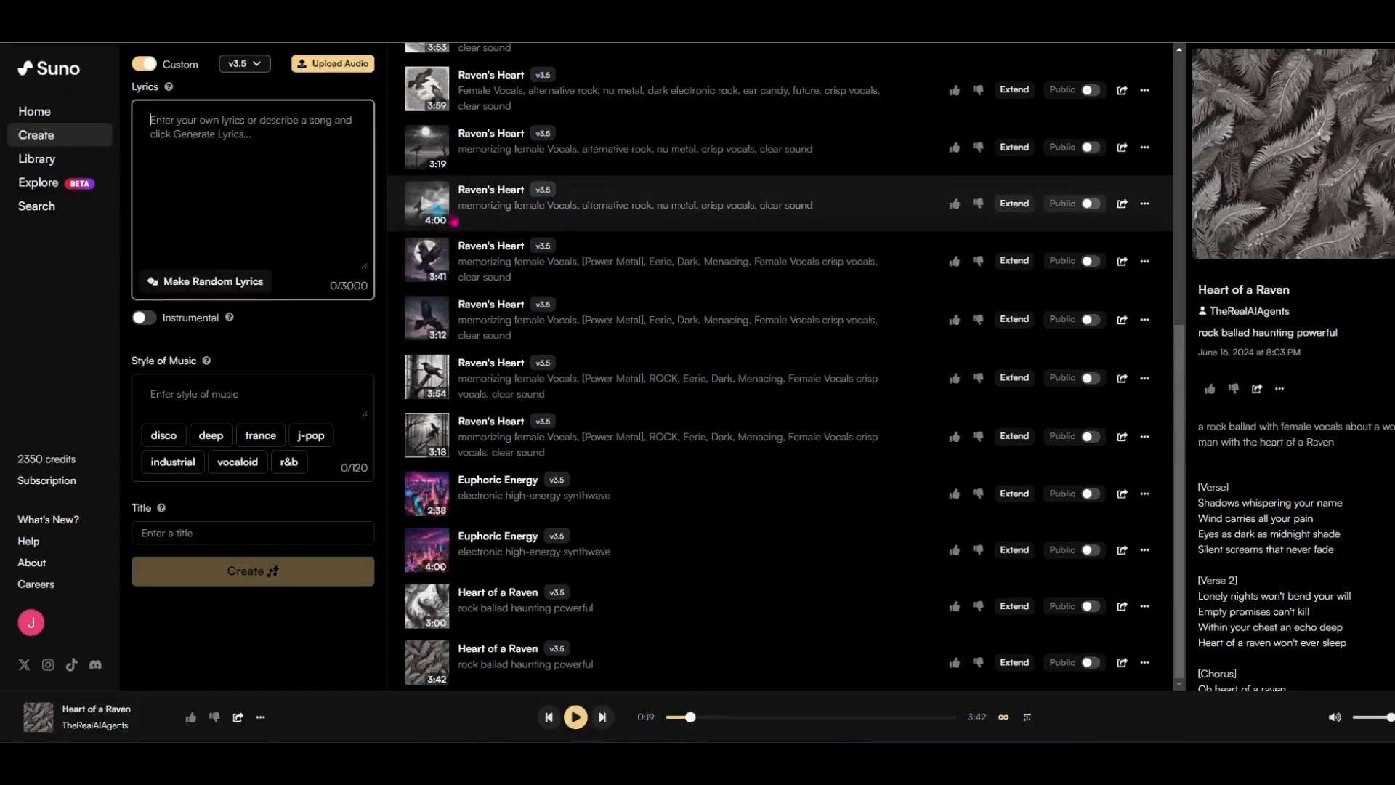
click(468, 195)
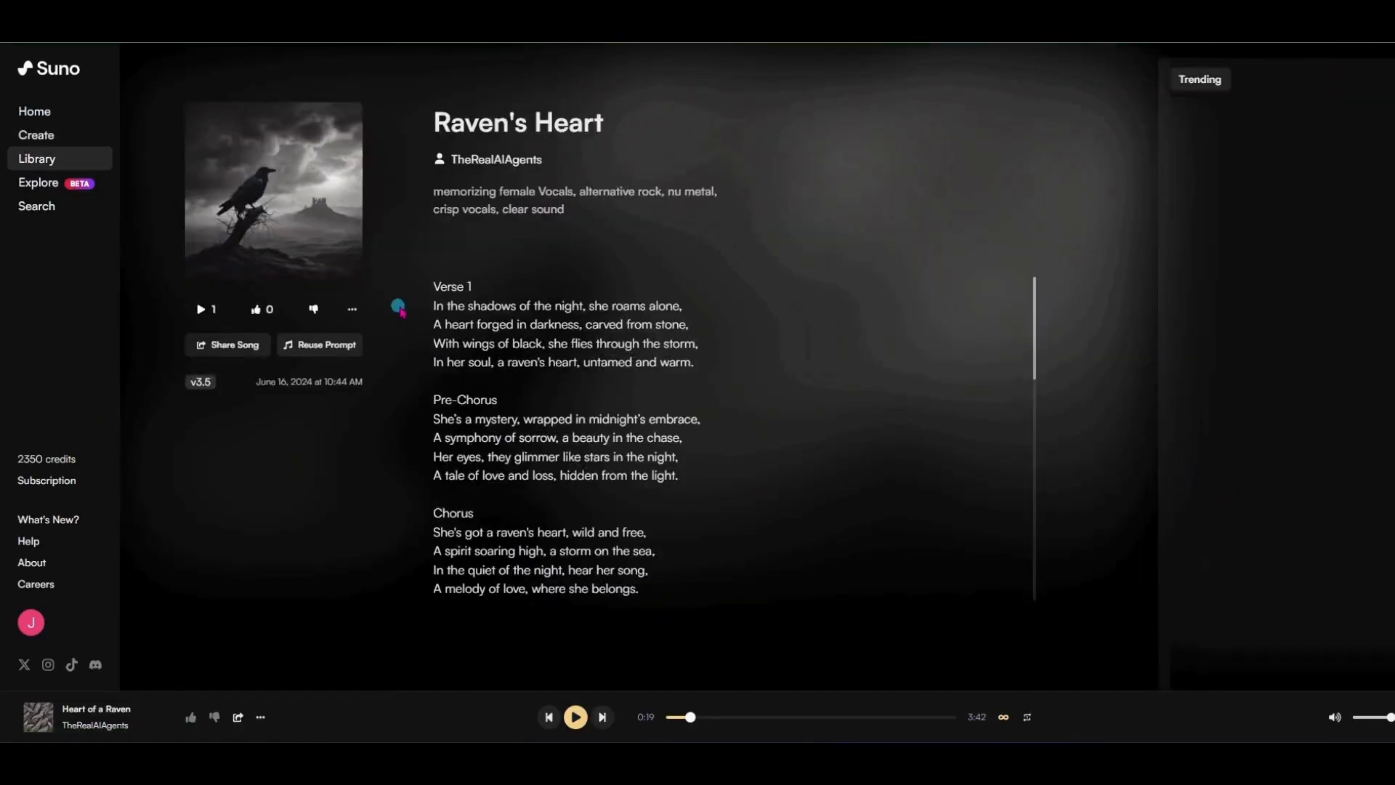
drag(429, 286, 667, 420)
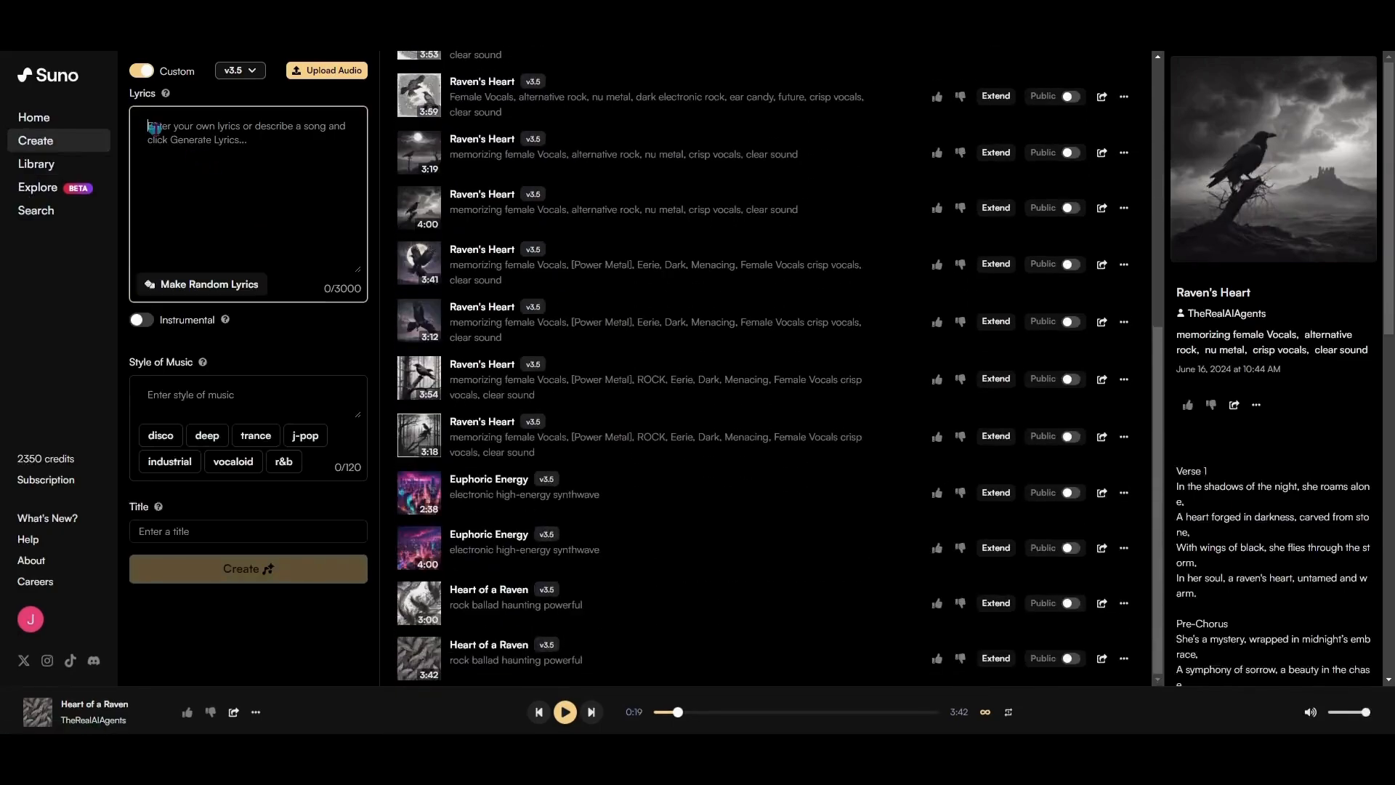
right_click(155, 134)
click(182, 293)
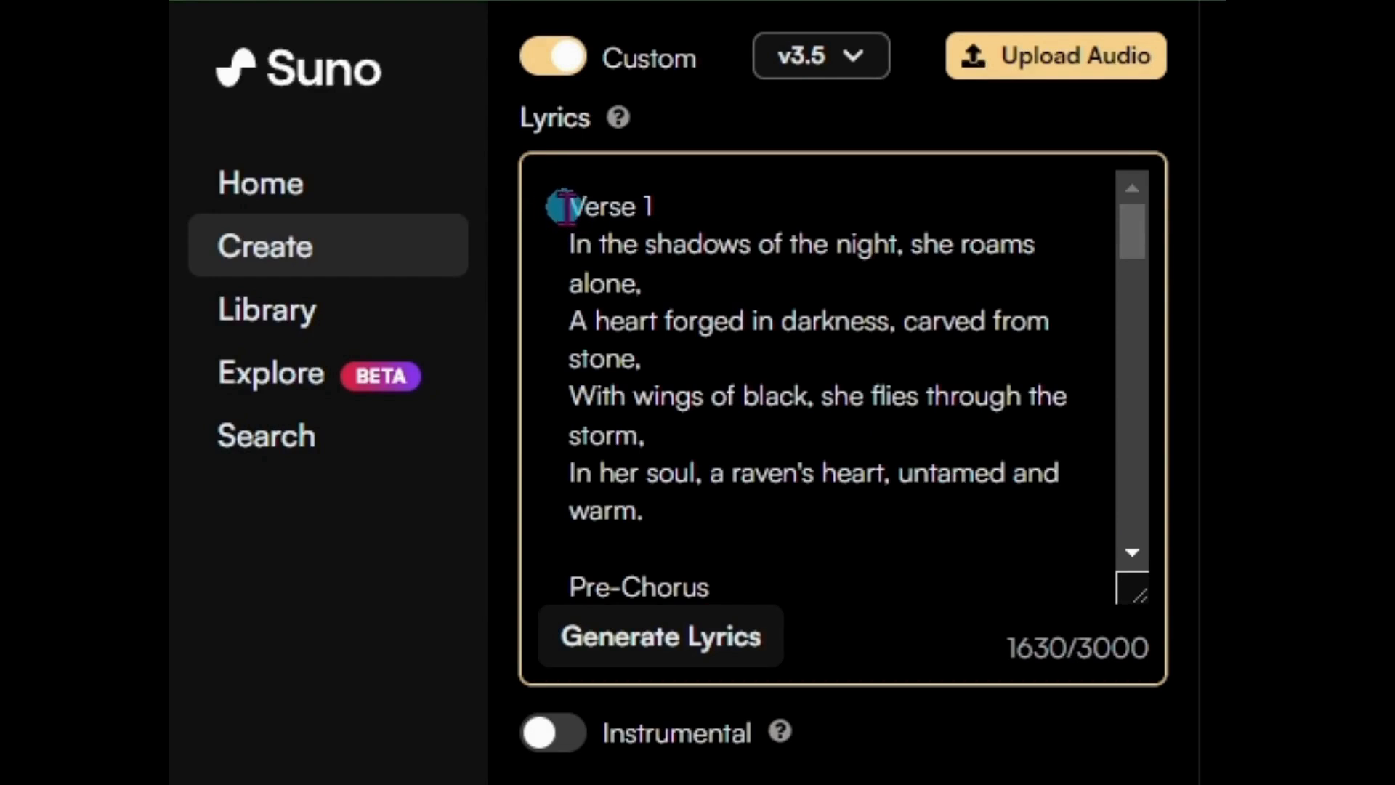
scroll(577, 311, down, 5)
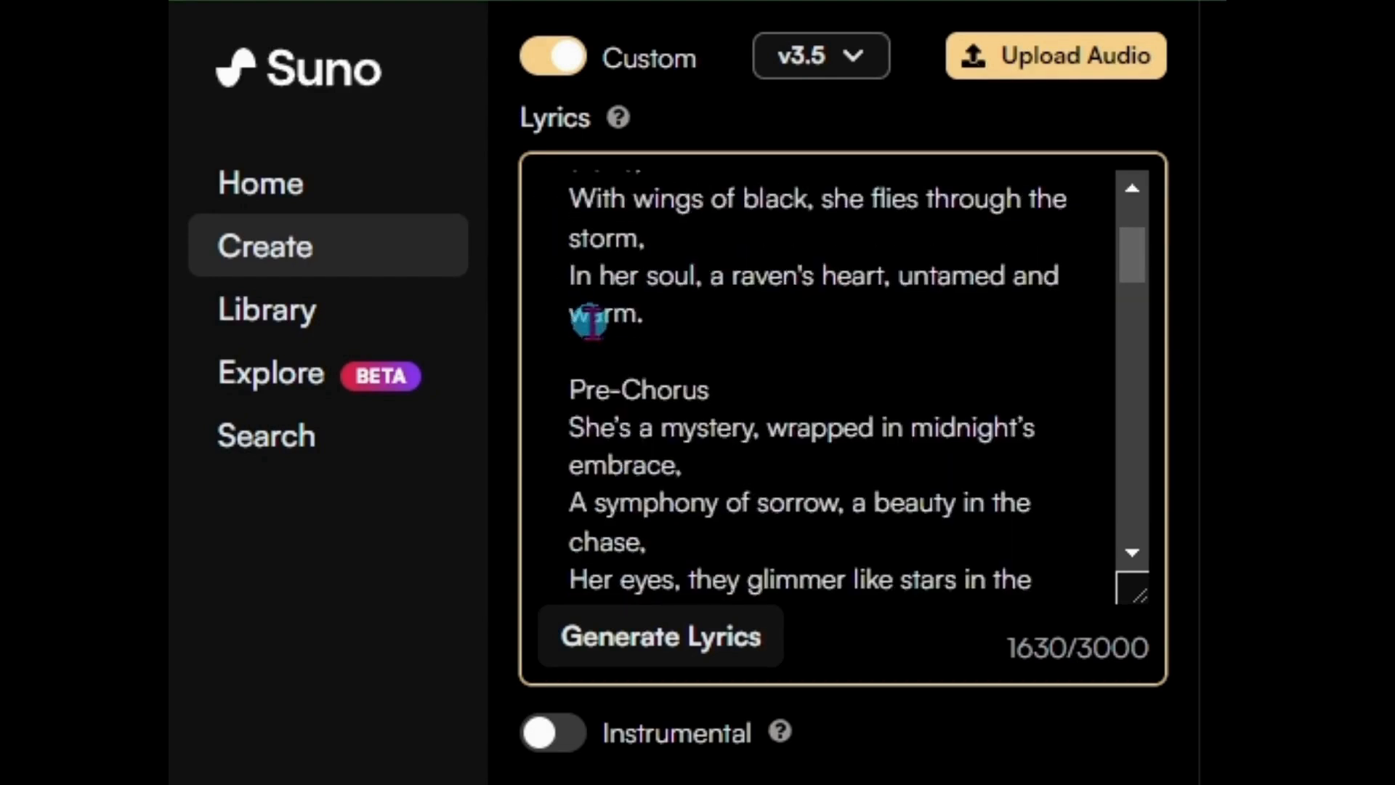
scroll(592, 330, down, 5)
scroll(669, 470, down, 4)
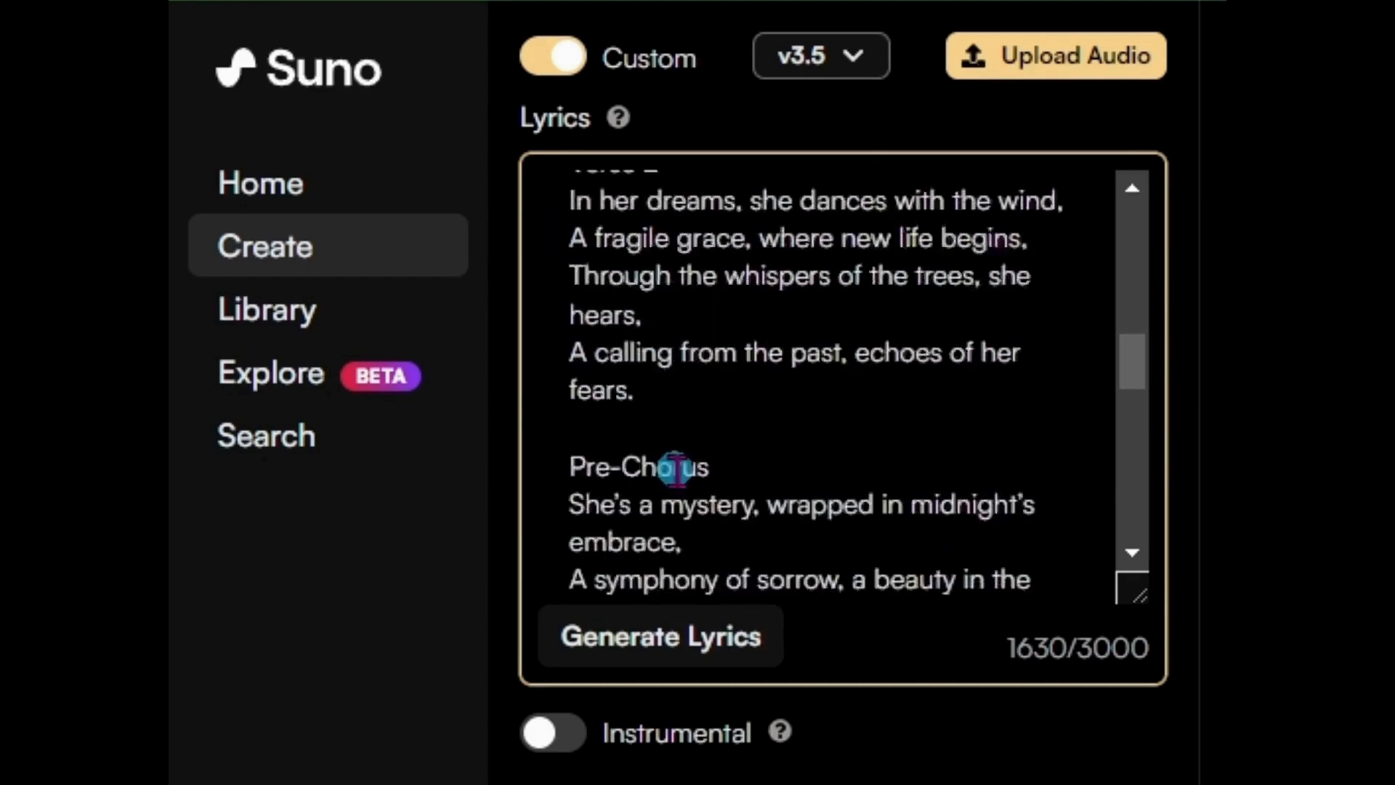
scroll(675, 468, down, 8)
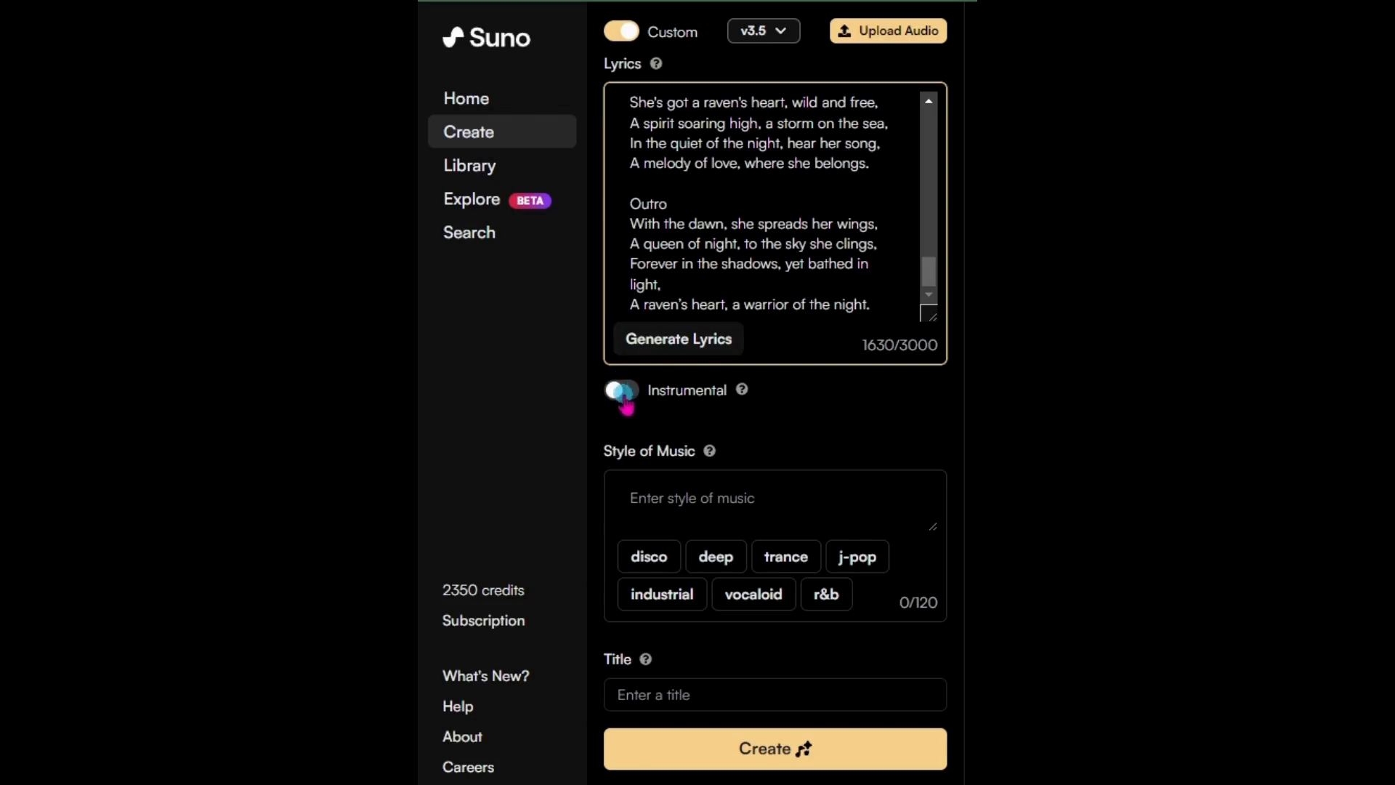
Enter "rock, female vocal" as the custom song's style of music.
mouse_move(748, 402)
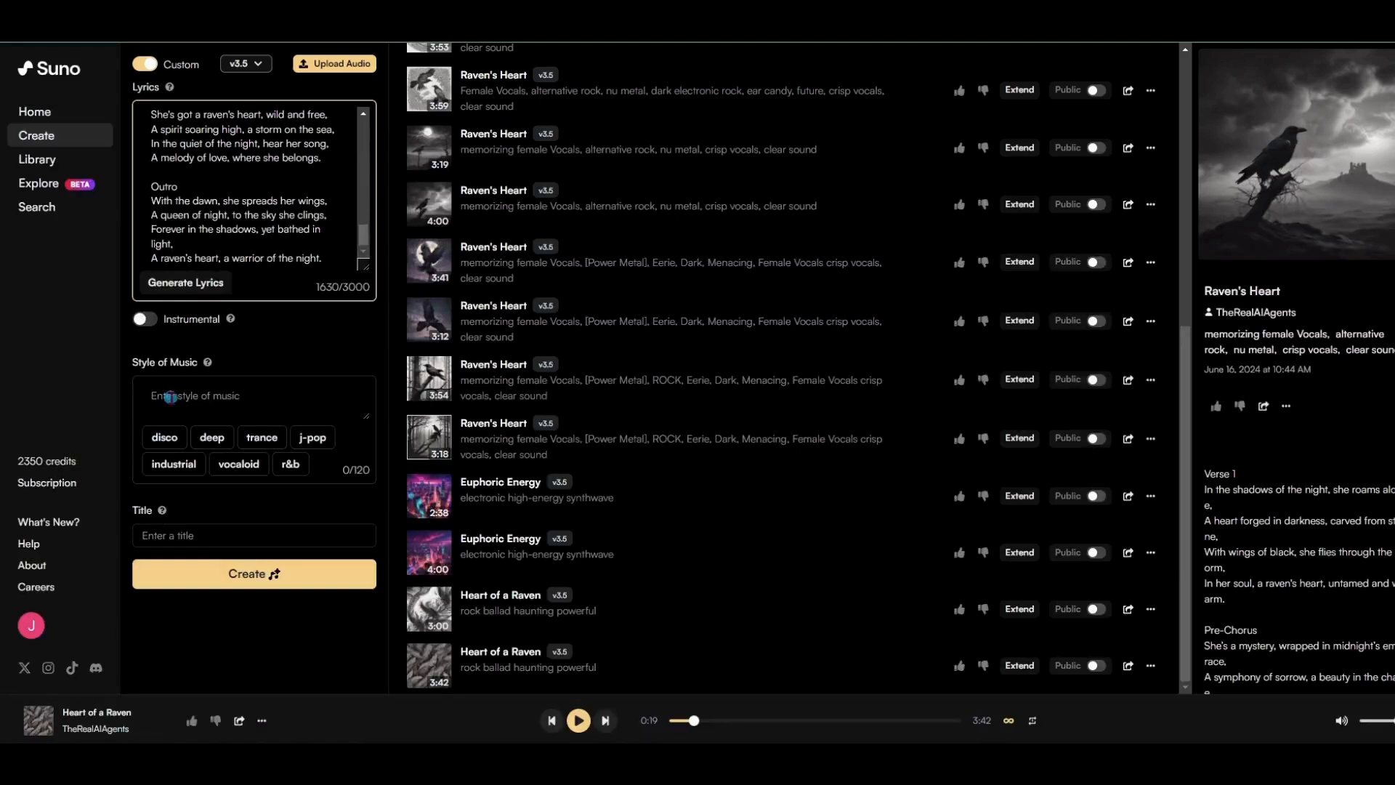
click(170, 397)
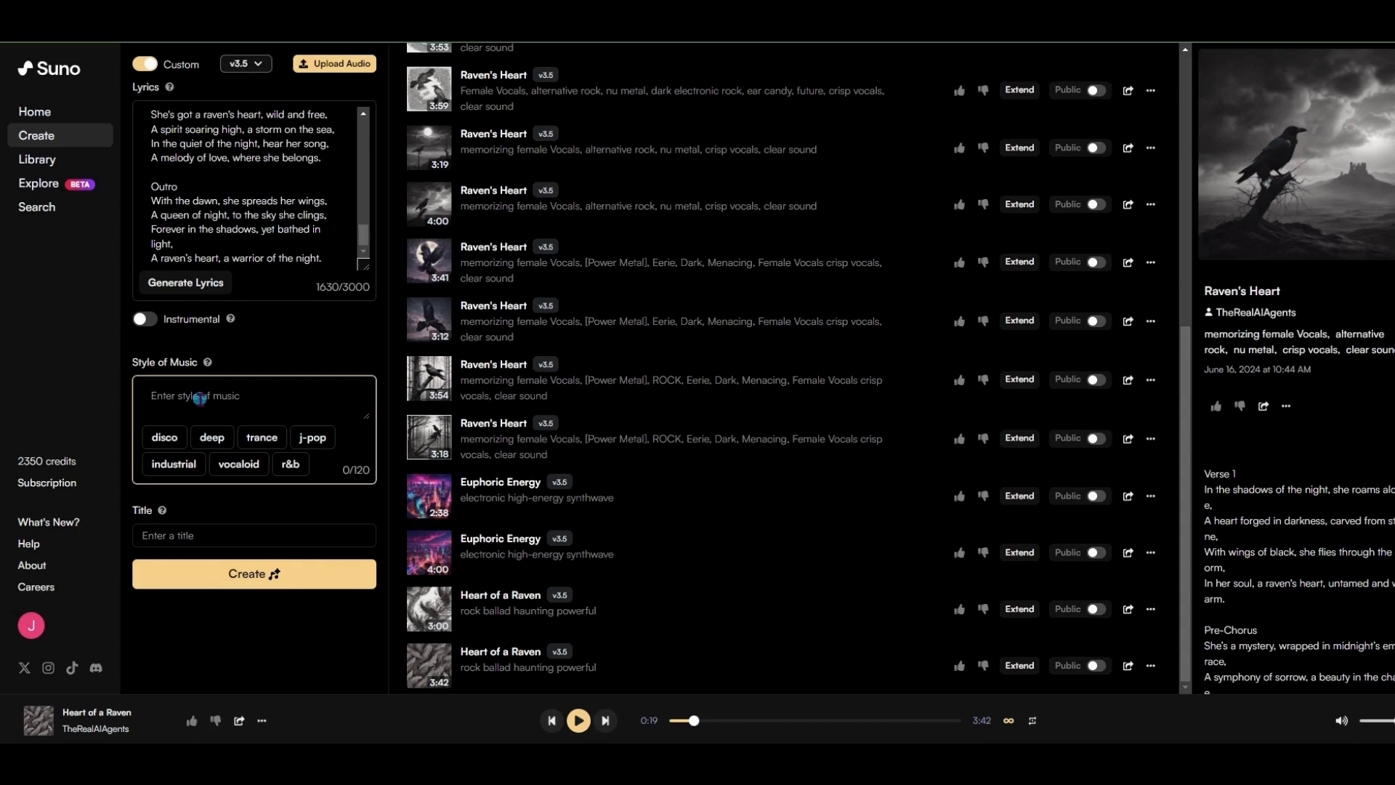
text(rock, female vocal)
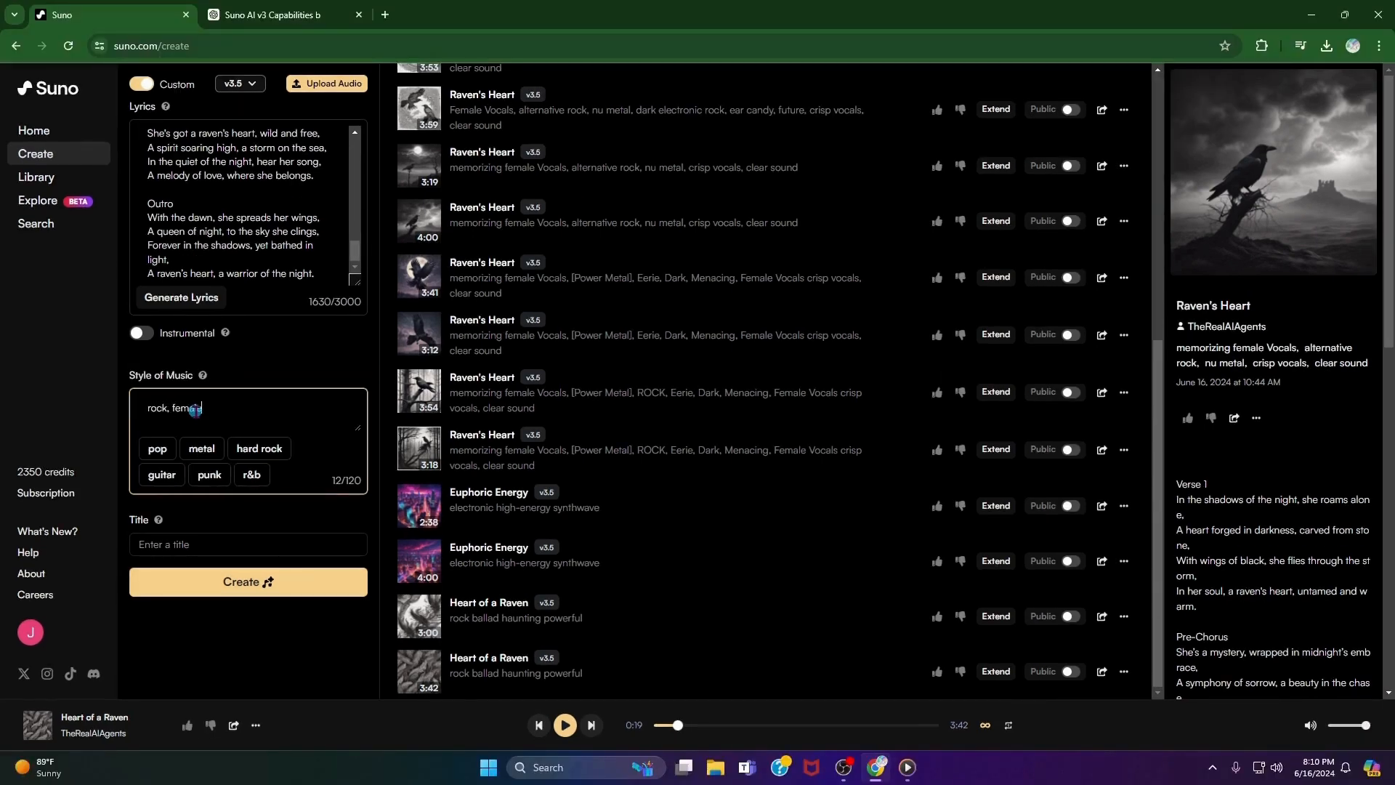
Complete the style of music as "rock, female vocals, hard rock, emotional rock ballad".
text(s,)
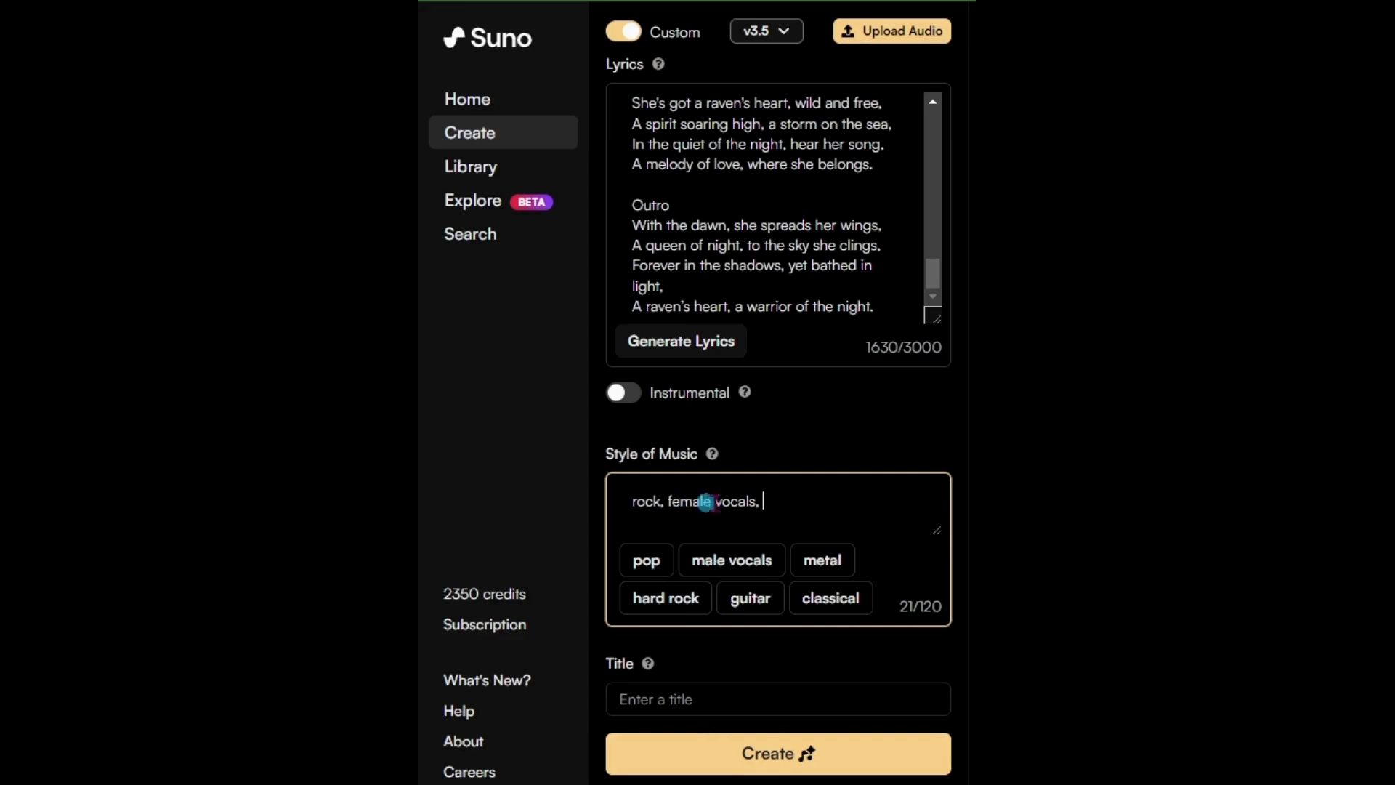
click(672, 610)
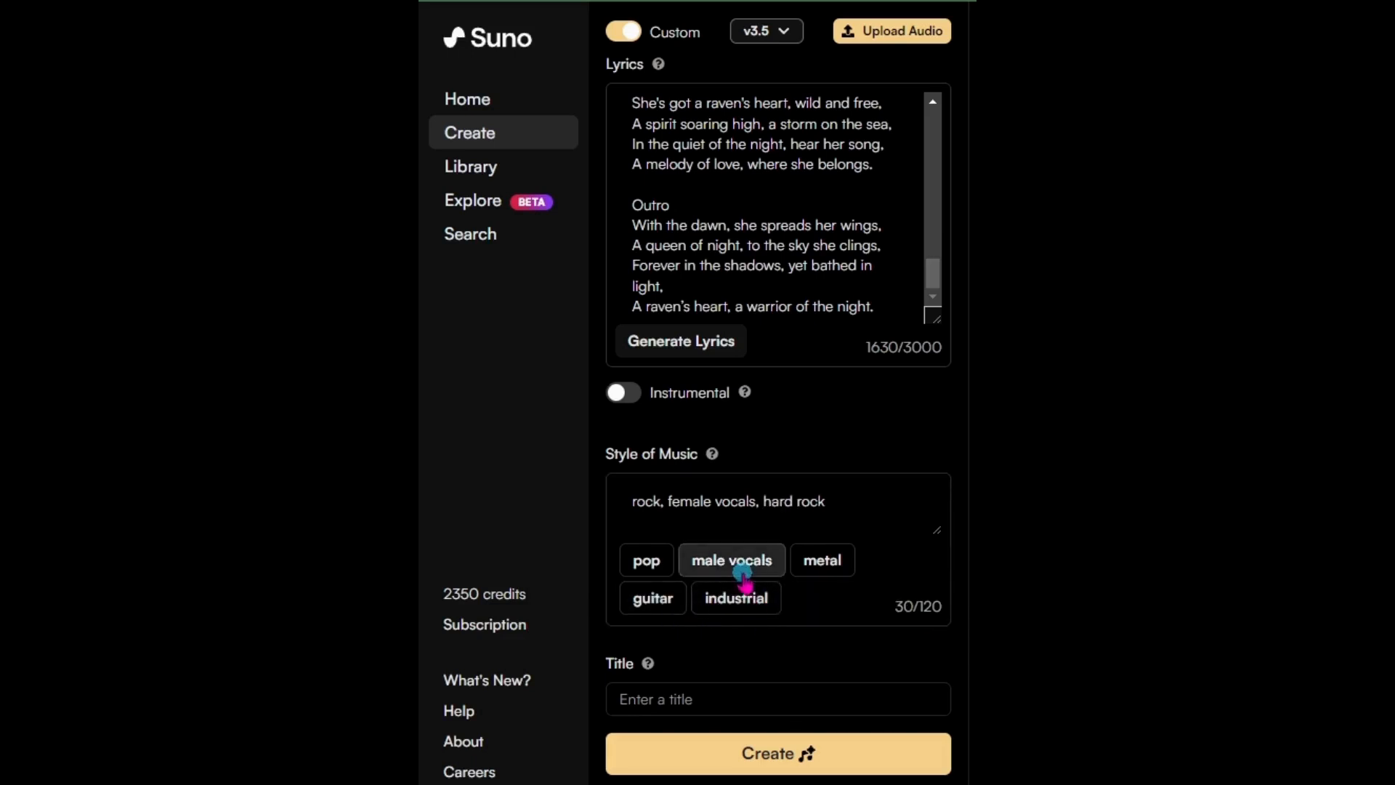
click(831, 500)
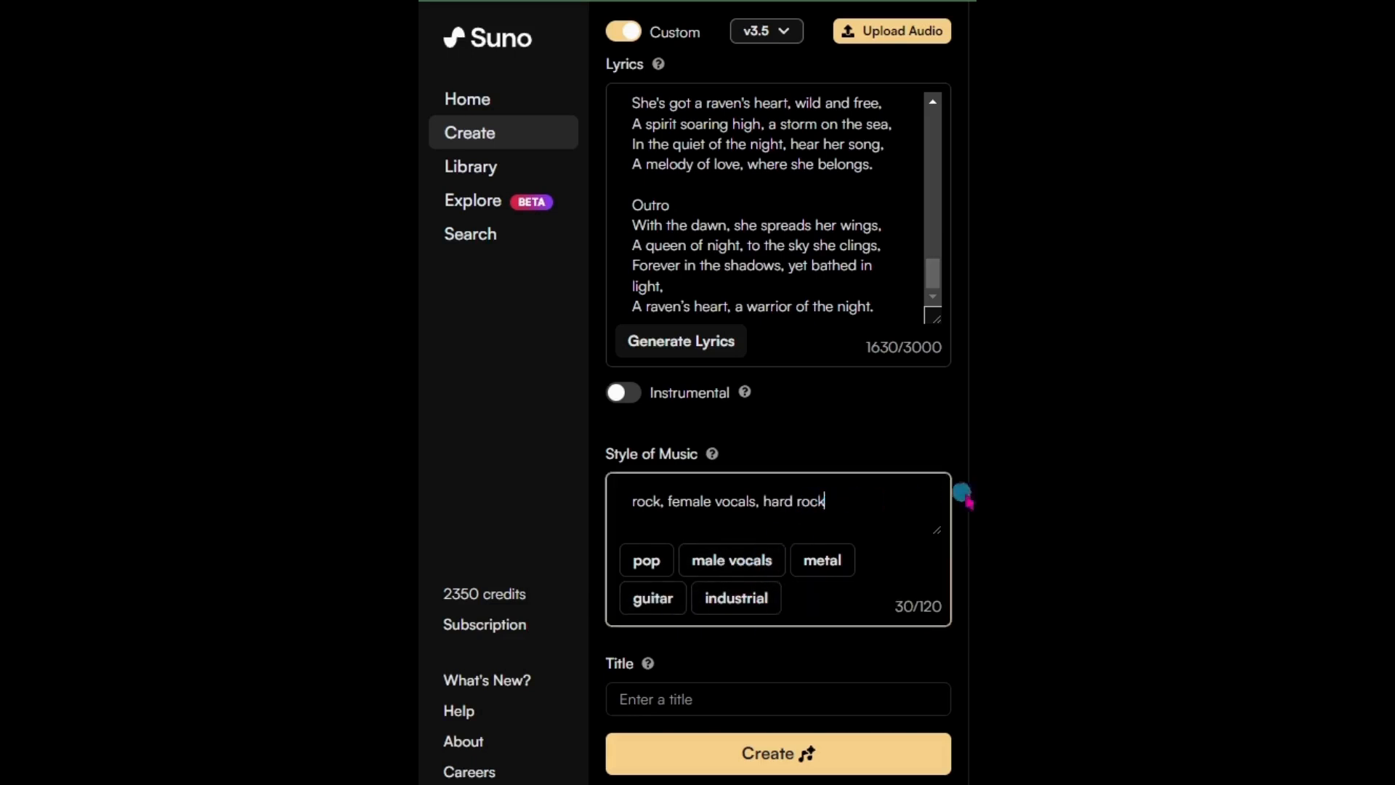
text(, emotional rock ballad)
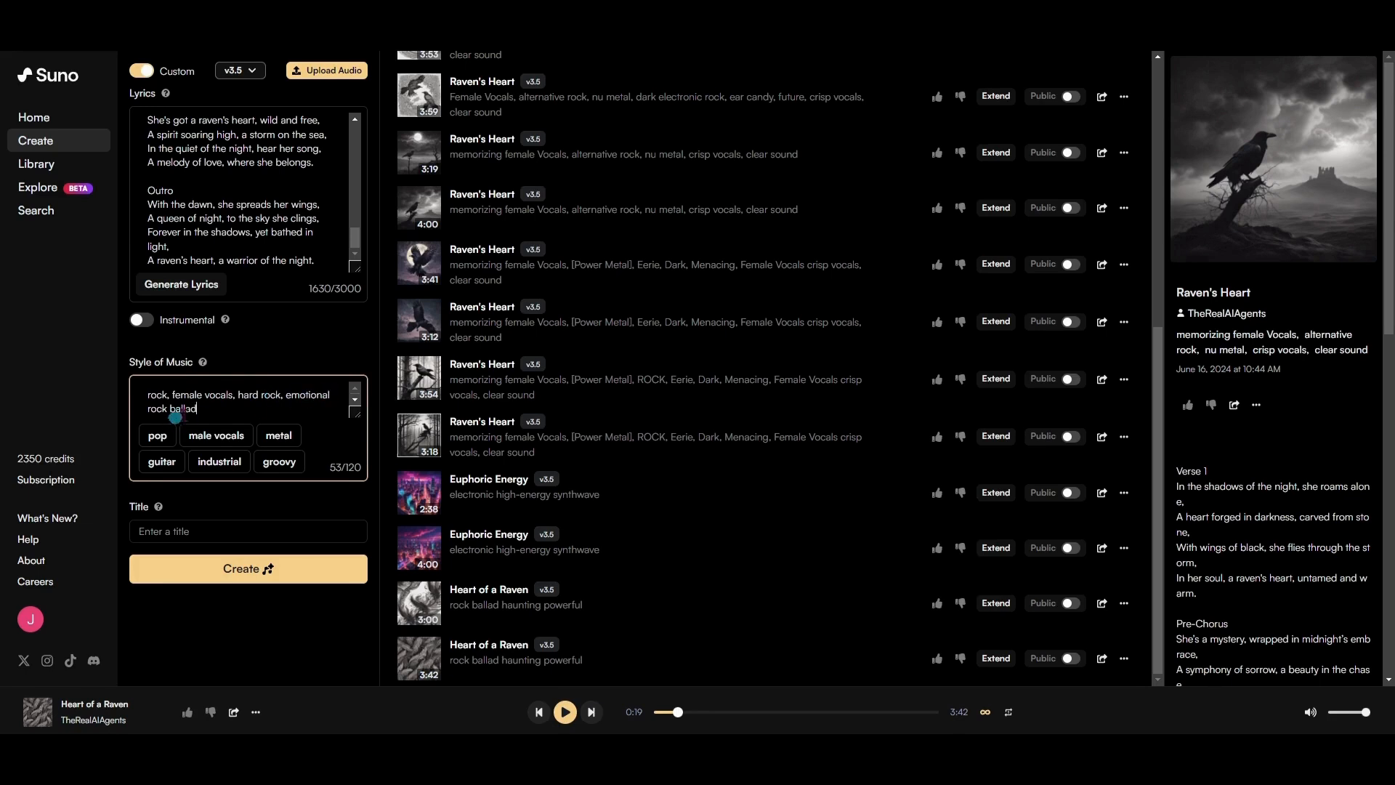
Title the custom song "Raven's Heart" and generate it.
click(160, 525)
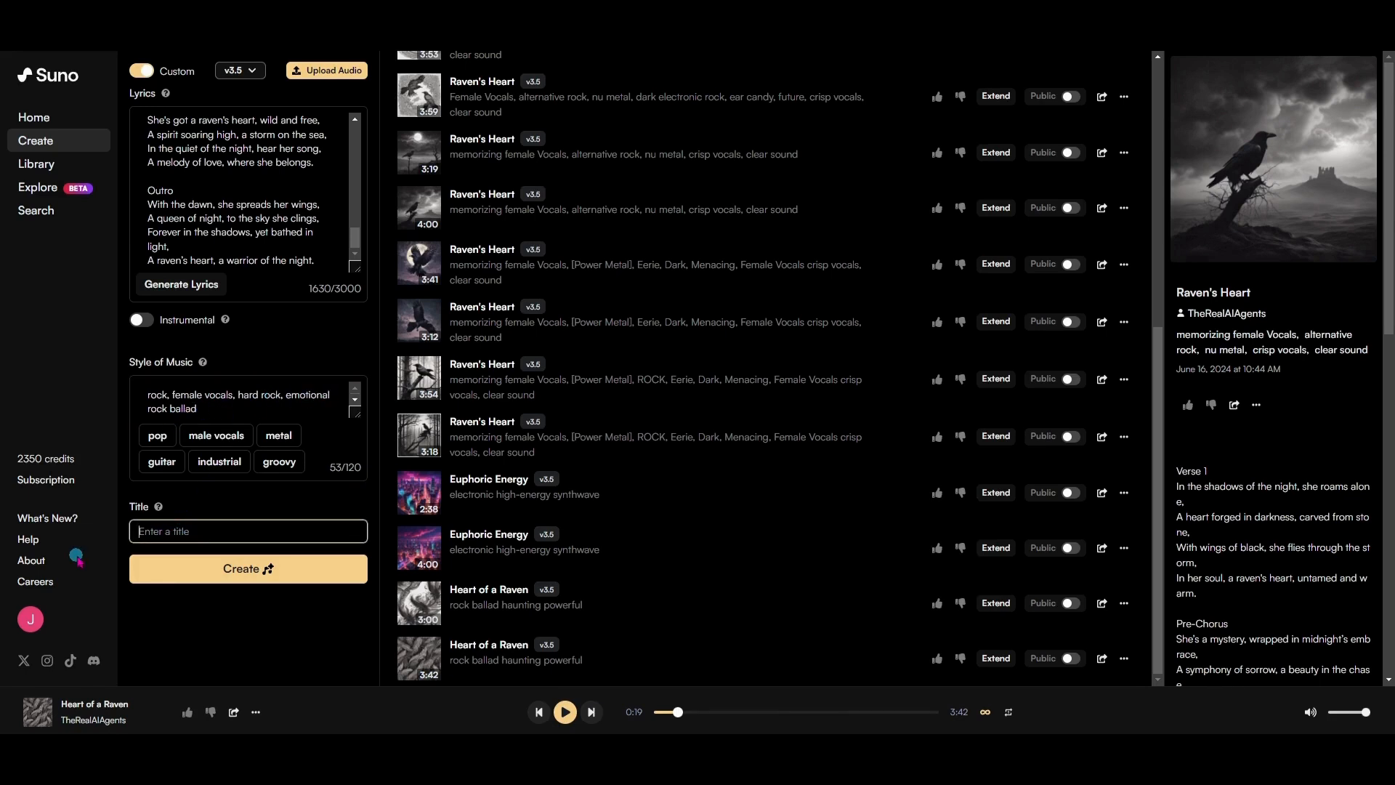
text(Raven's Heart)
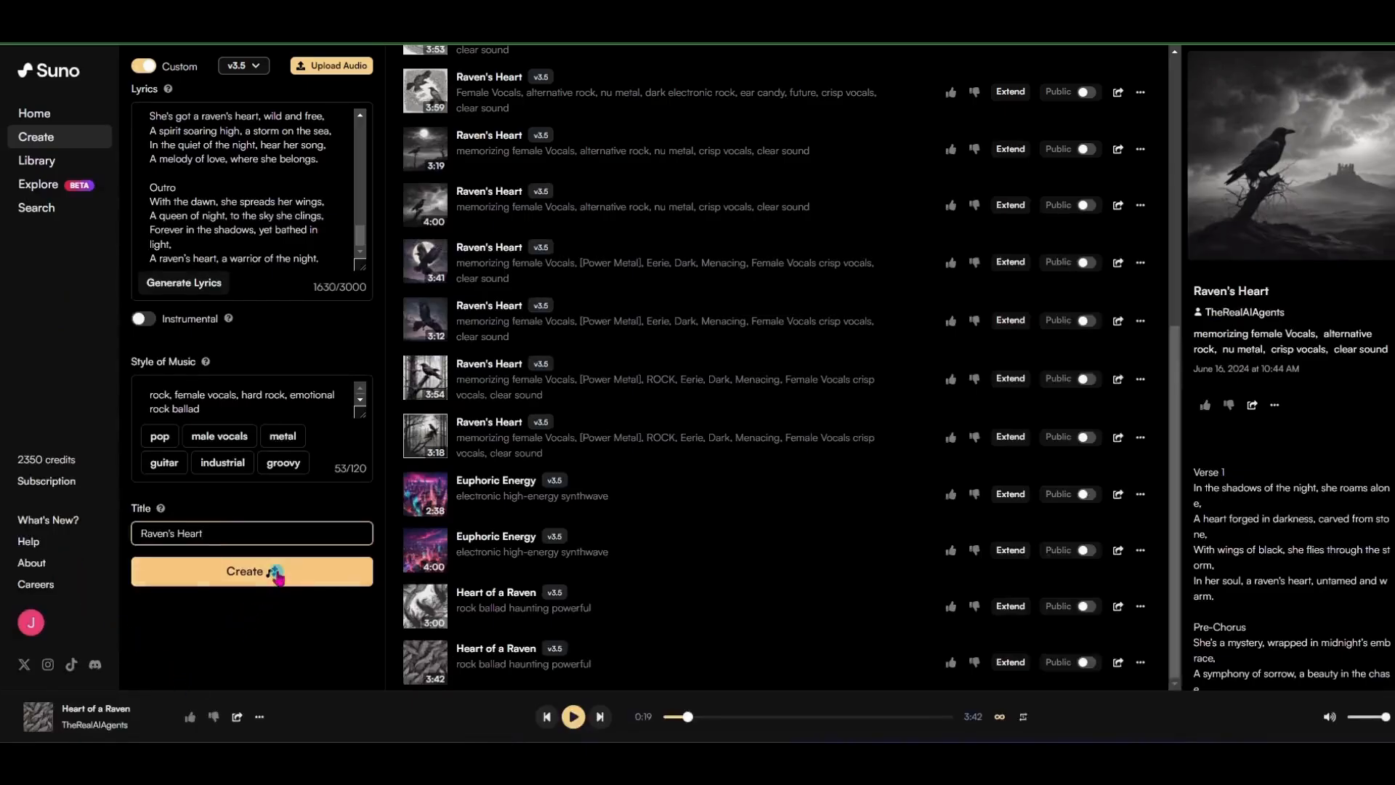
click(276, 574)
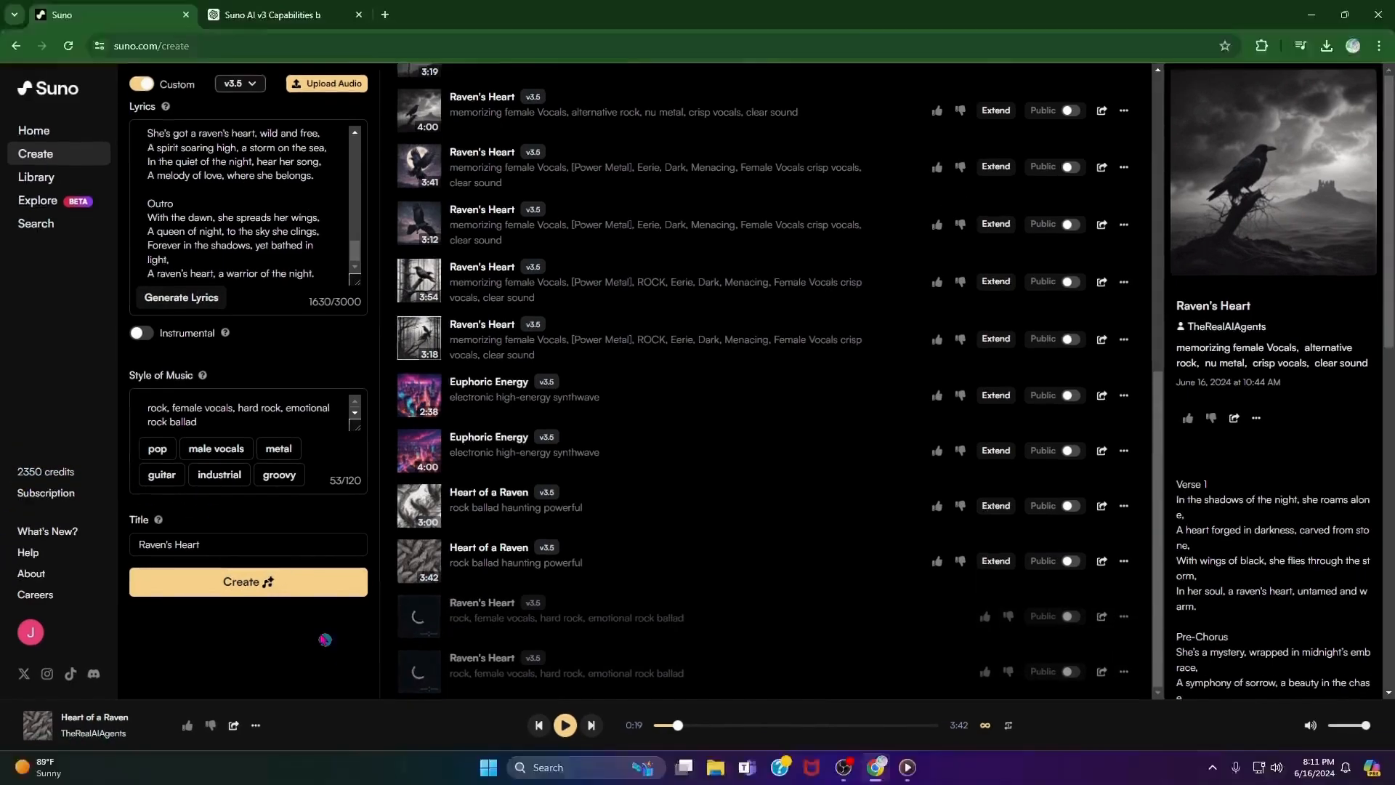
Enclose the "Verse 1" heading at the start of the lyrics in parentheses.
scroll(147, 137, up, 10)
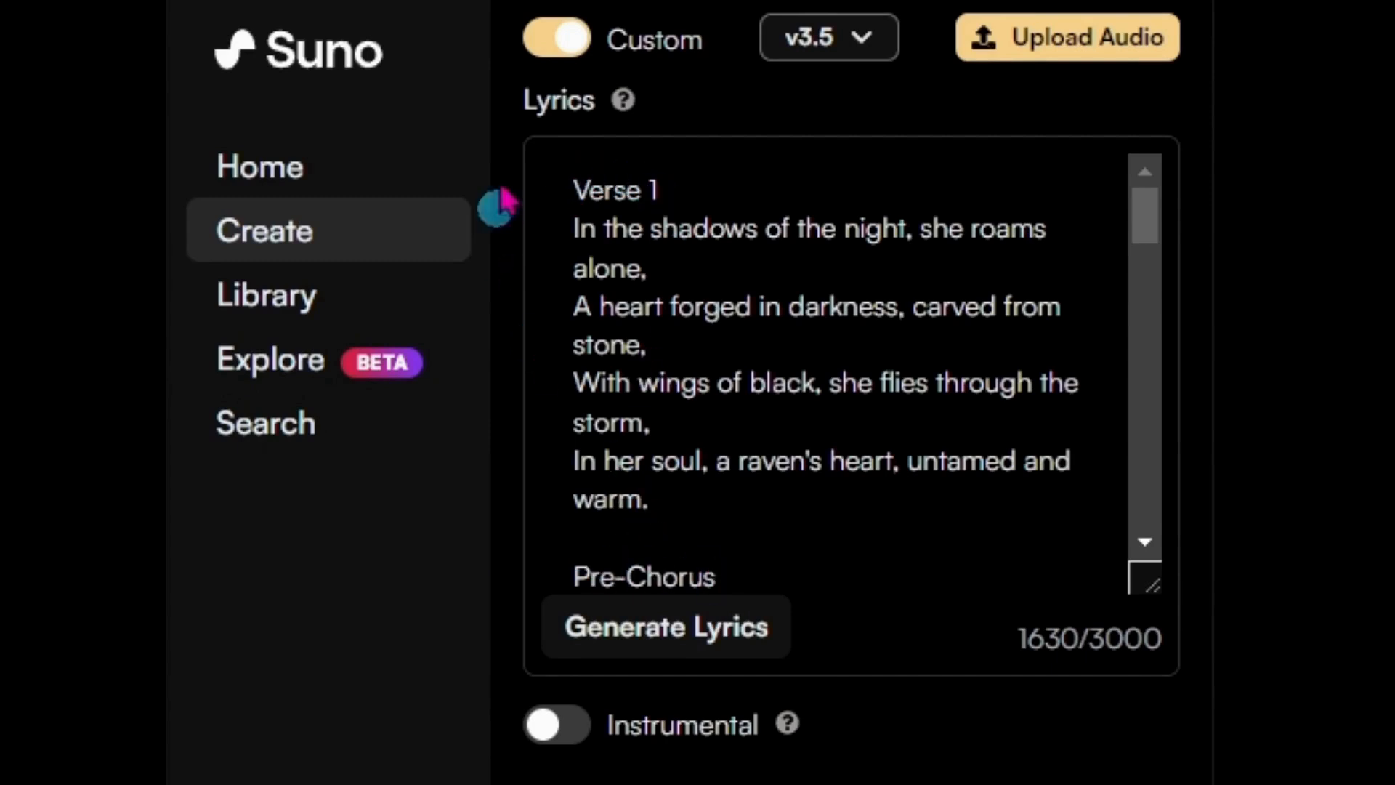
click(571, 188)
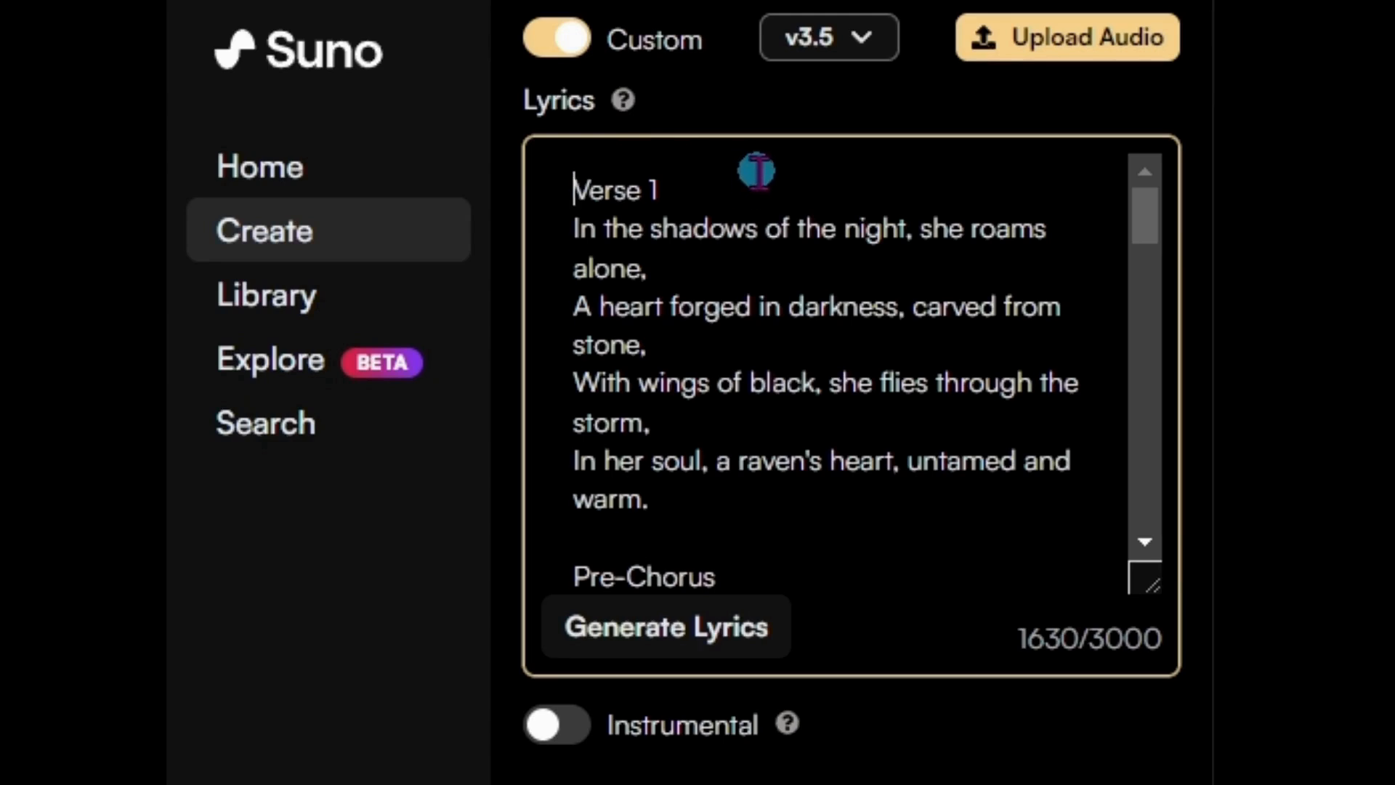
text(()
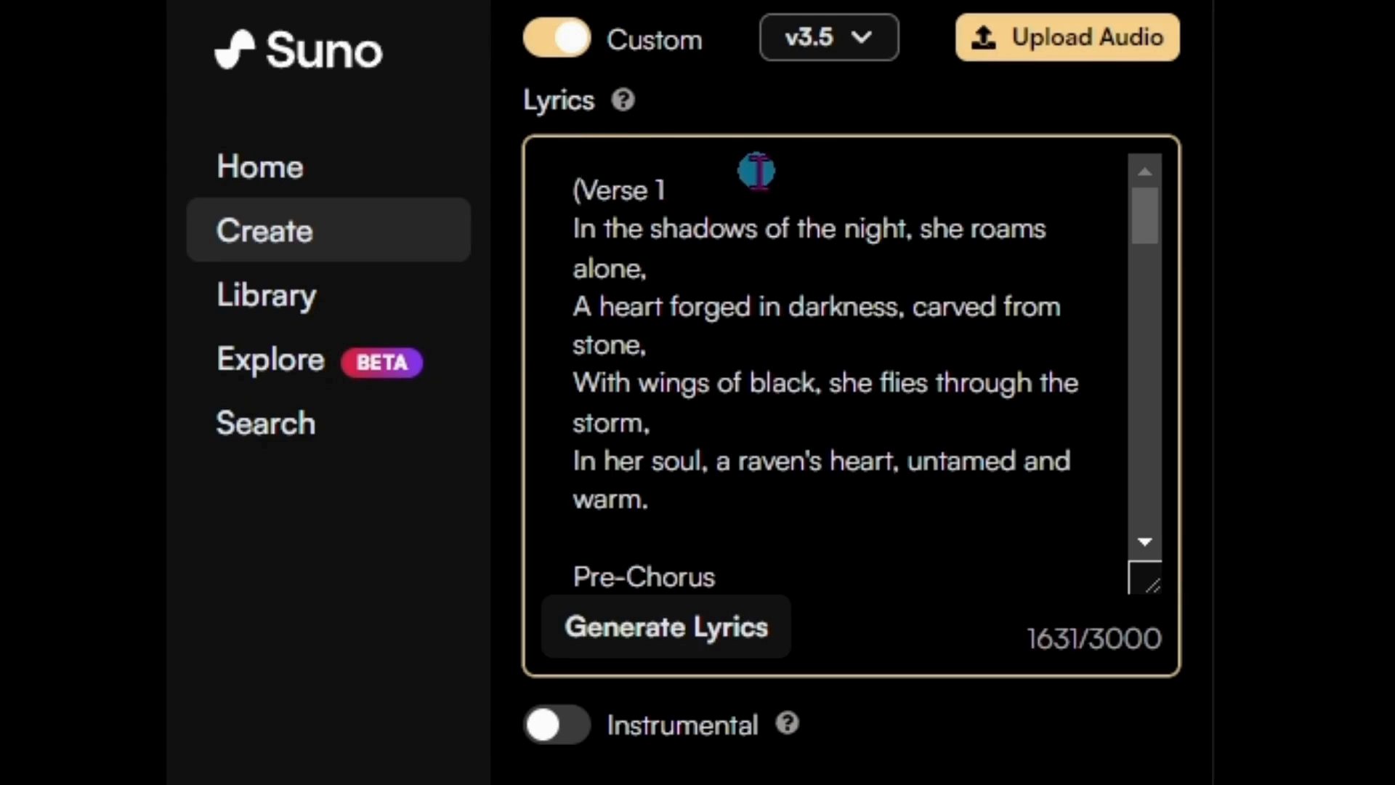
key(Right)
key(Right)
key(Right)
key(Right)
key(Right)
key(Right)
key(Right)
text())
Enclose the "Pre-Chorus" heading after the first verse in parentheses.
key(Down)
key(Down)
key(Down)
key(Down)
key(Down)
key(Down)
key(Down)
key(Down)
key(Down)
key(Left)
key(Left)
key(Left)
key(Left)
key(Left)
key(Left)
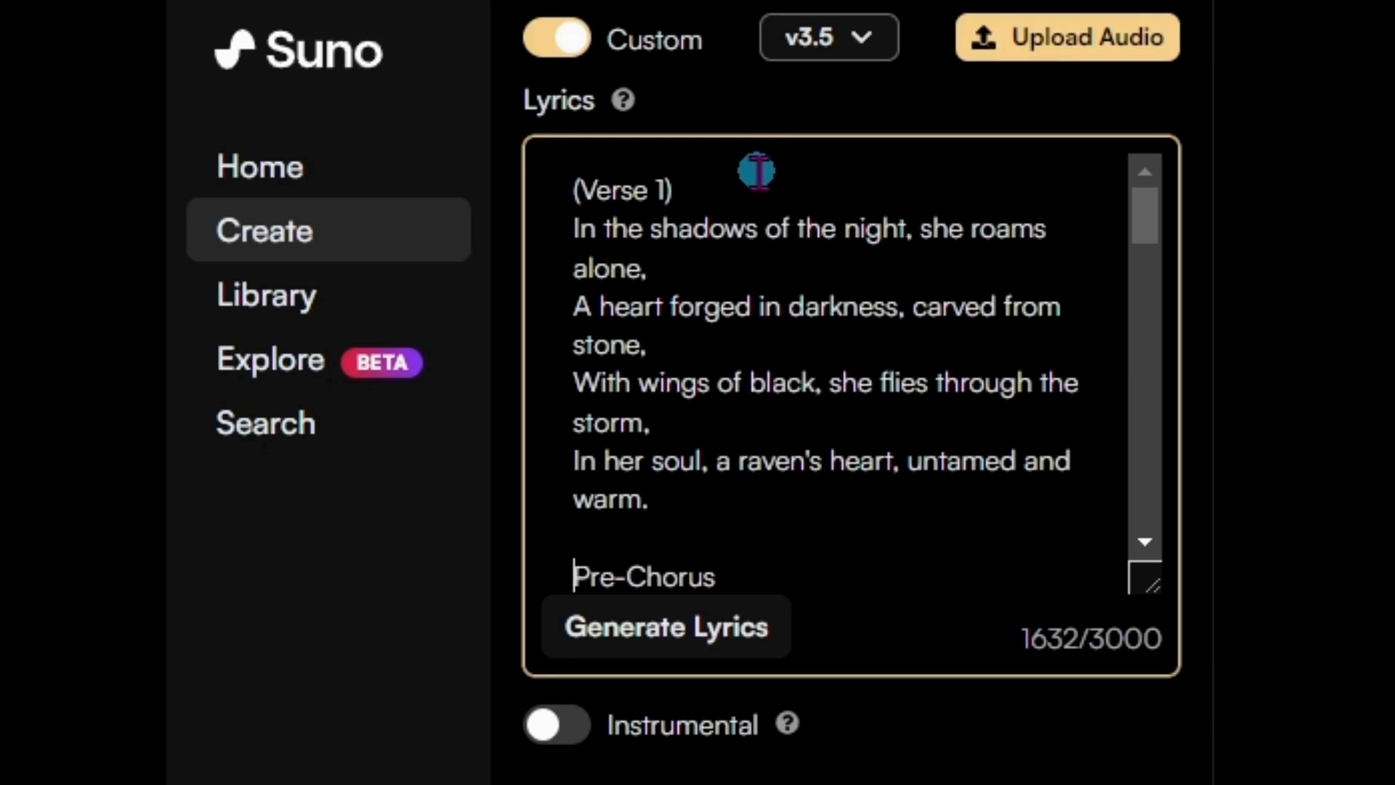
text(()
key(Right)
key(Right)
key(Right)
key(Right)
key(Right)
key(Right)
key(Right)
key(Right)
key(Right)
key(Right)
key(Right)
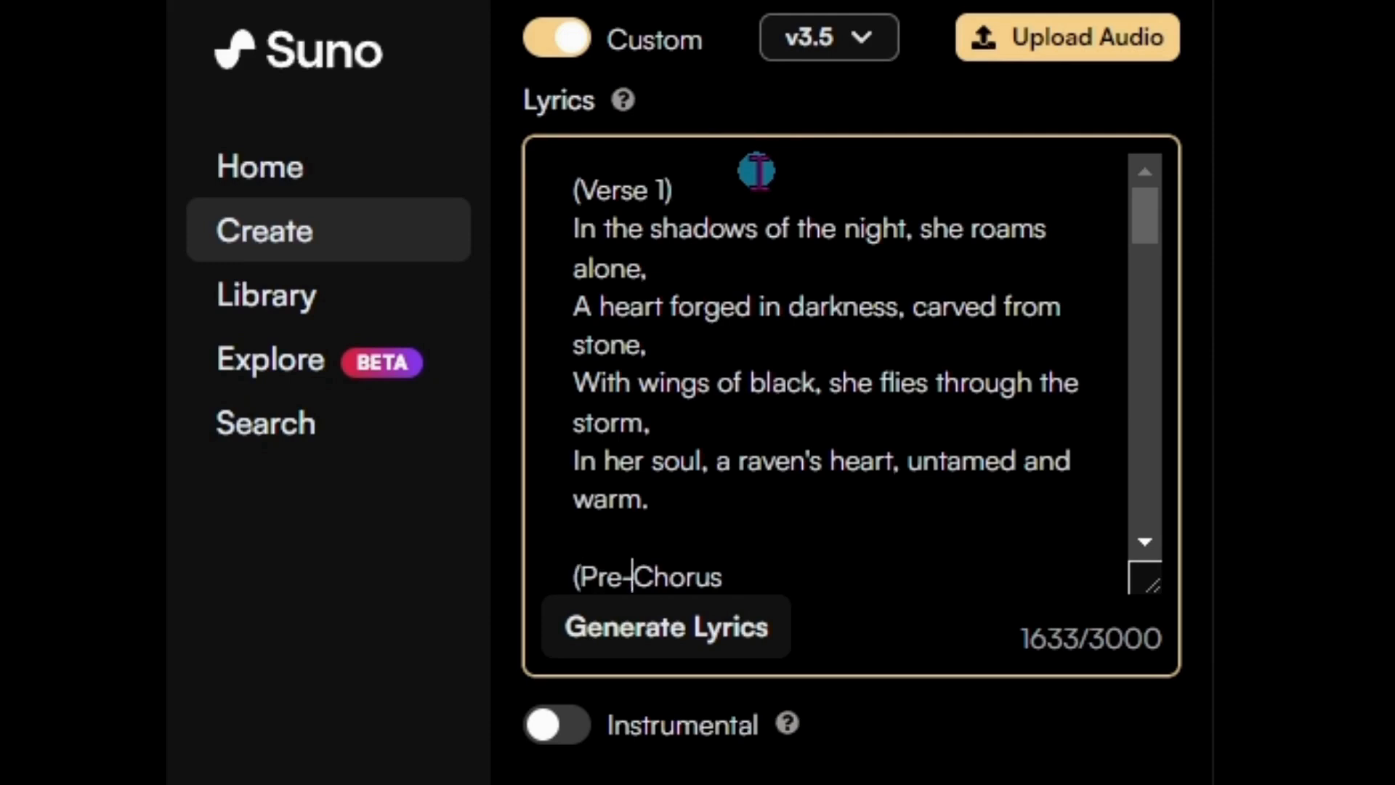
text())
Enclose the first "Chorus" heading in the lyrics in parentheses.
key(Down)
key(Down)
key(Down)
key(Down)
key(Down)
key(Down)
key(Down)
key(Down)
key(Down)
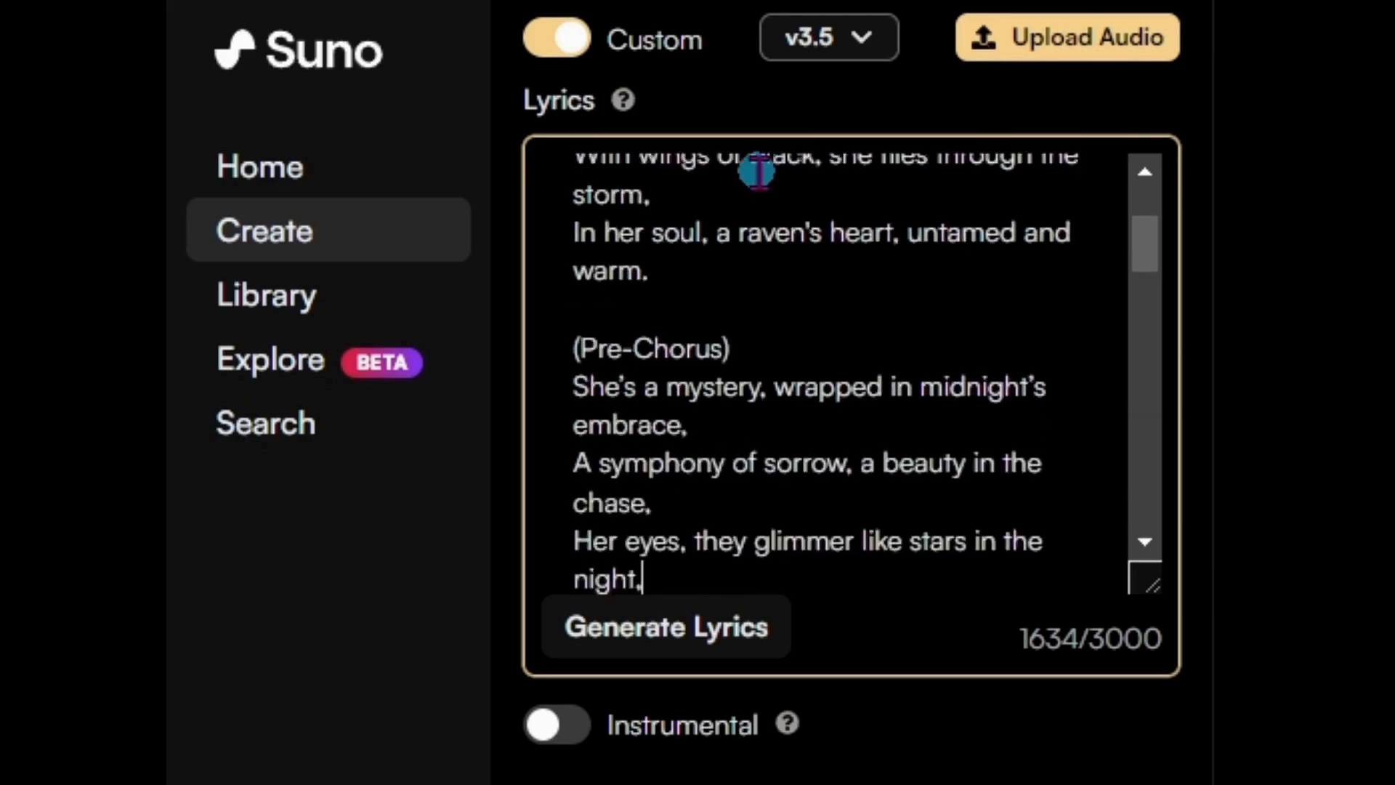
key(Down)
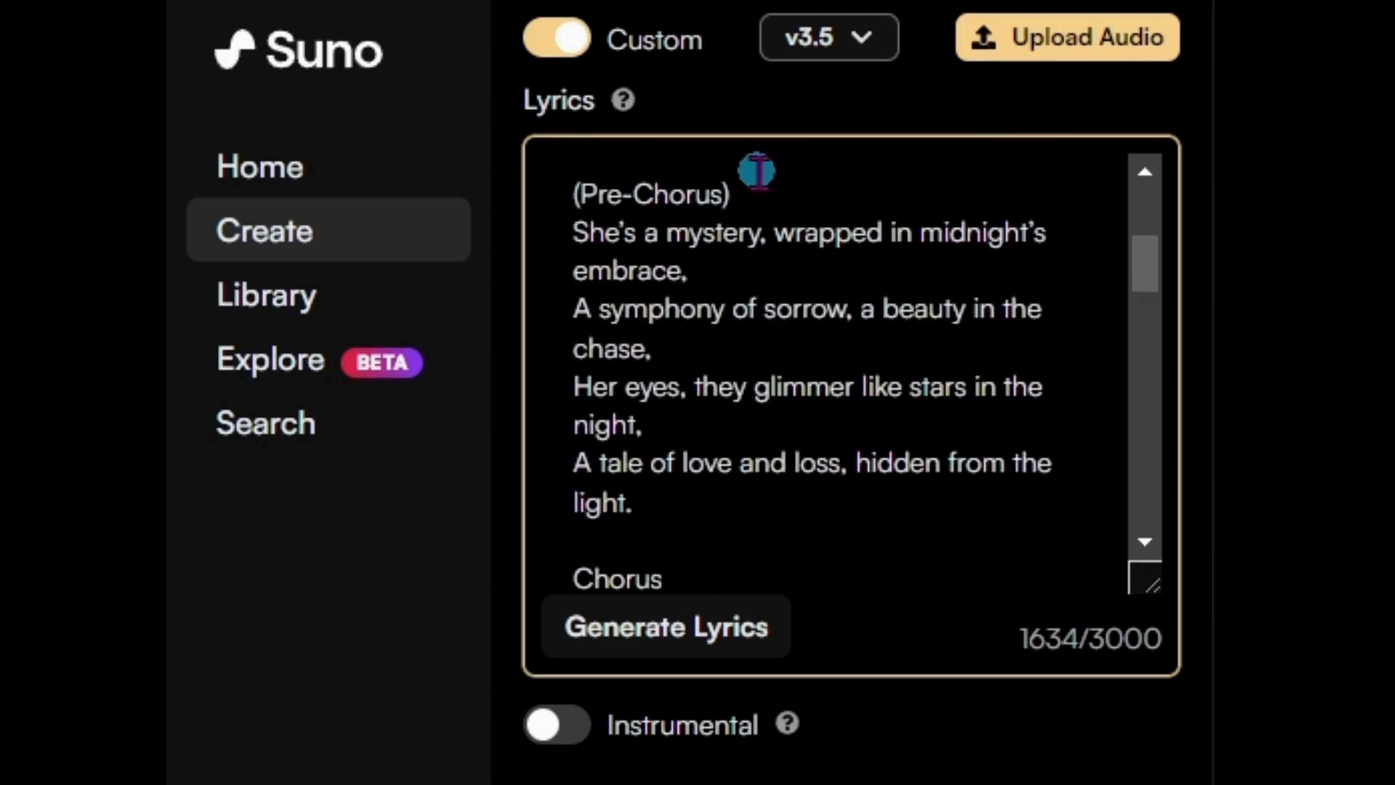
text())
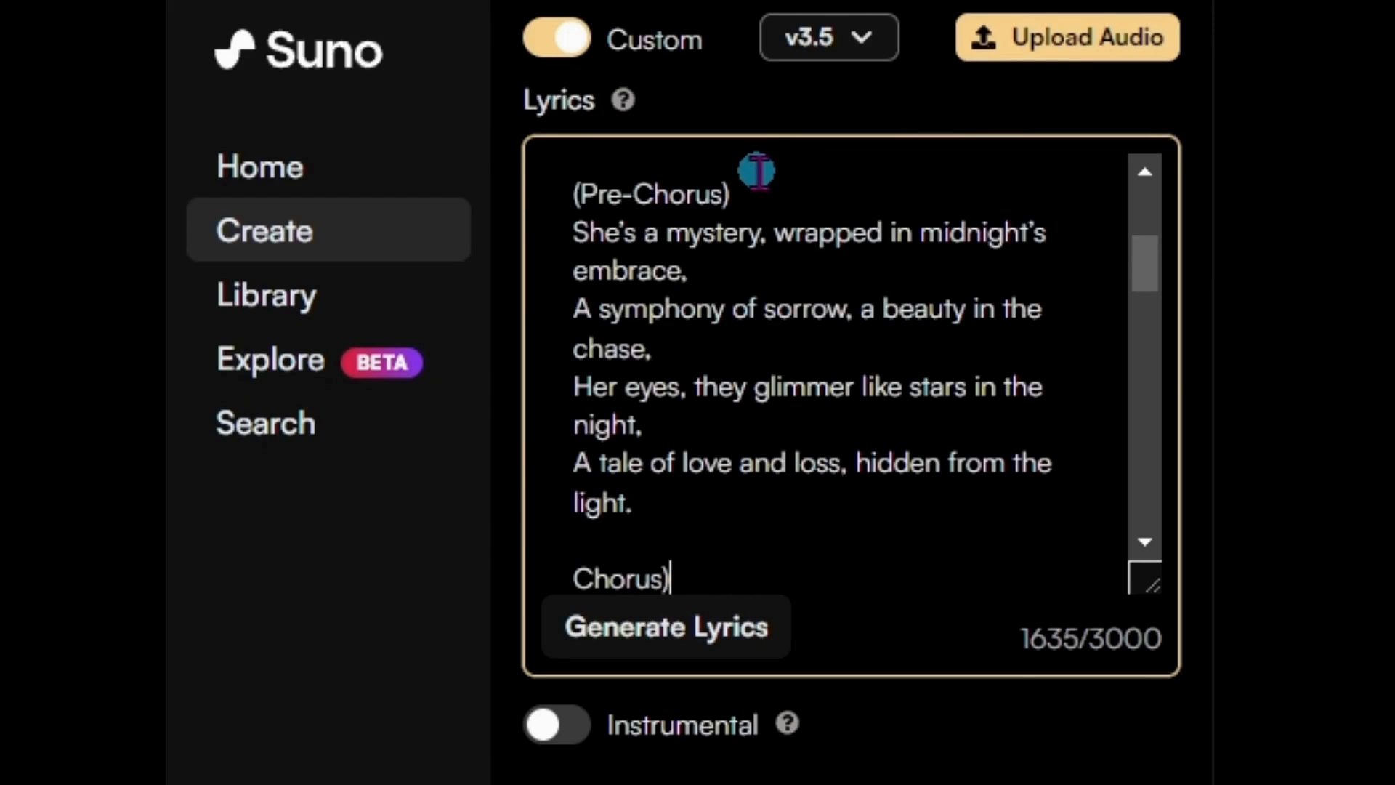
key(Left)
key(Left)
key(Left)
key(Left)
key(Left)
key(Left)
text(()
Put the remaining section headings of the lyrics in parentheses, through to "(Outro)".
key(Down)
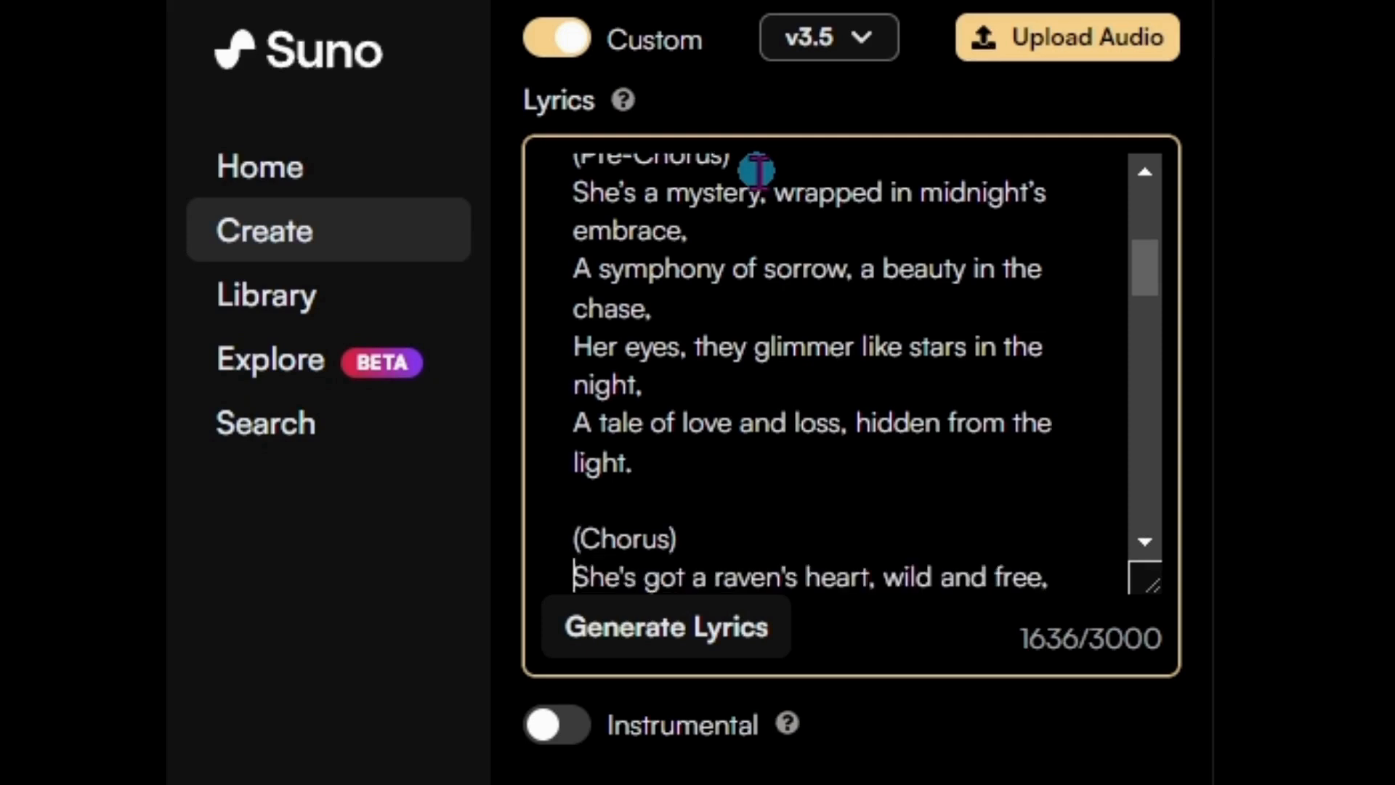
key(Down)
key(Down)
key(Down)
key(Down)
key(Down)
key(Down)
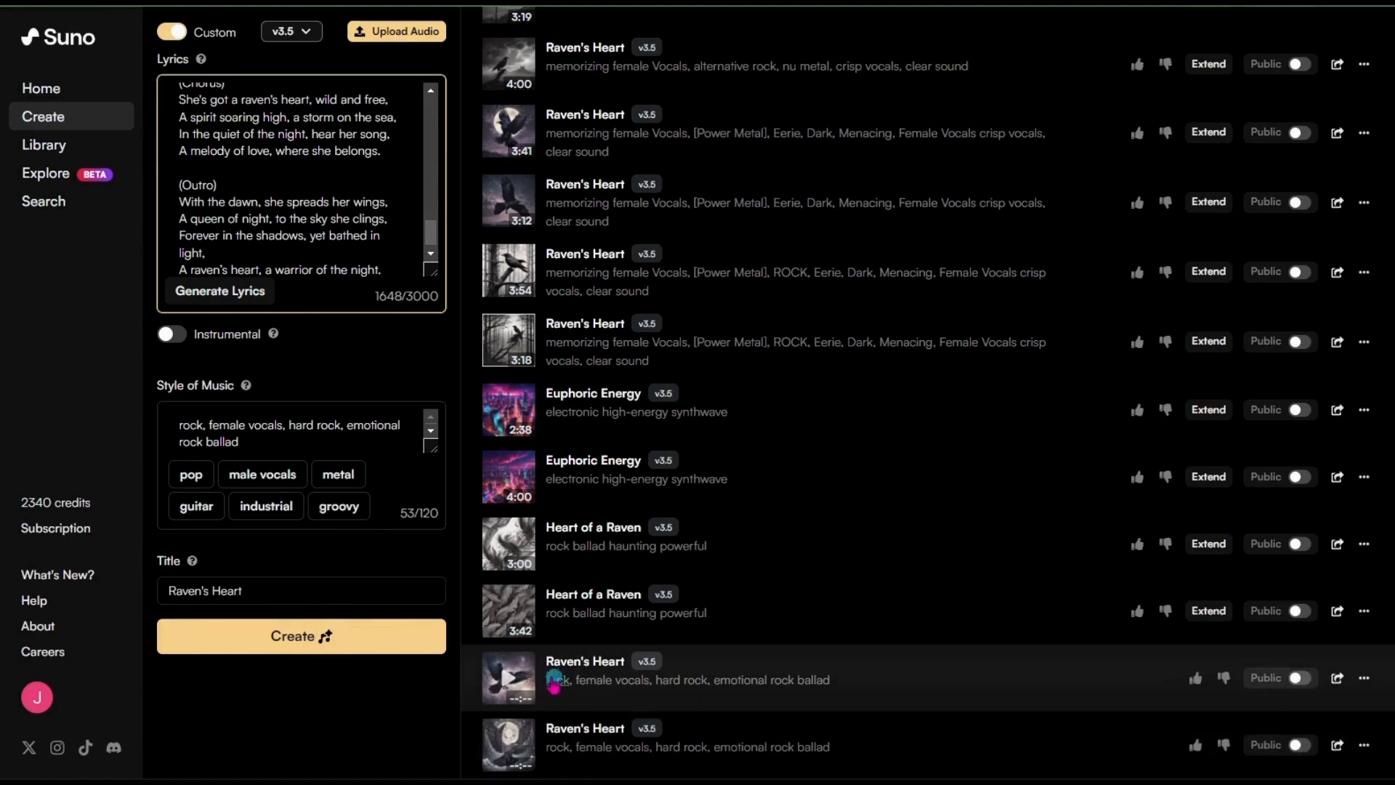
Listen to both new "Raven's Heart" songs made in the "rock, female vocals, hard rock, emotional rock ballad" style.
mouse_move(512, 686)
click(512, 688)
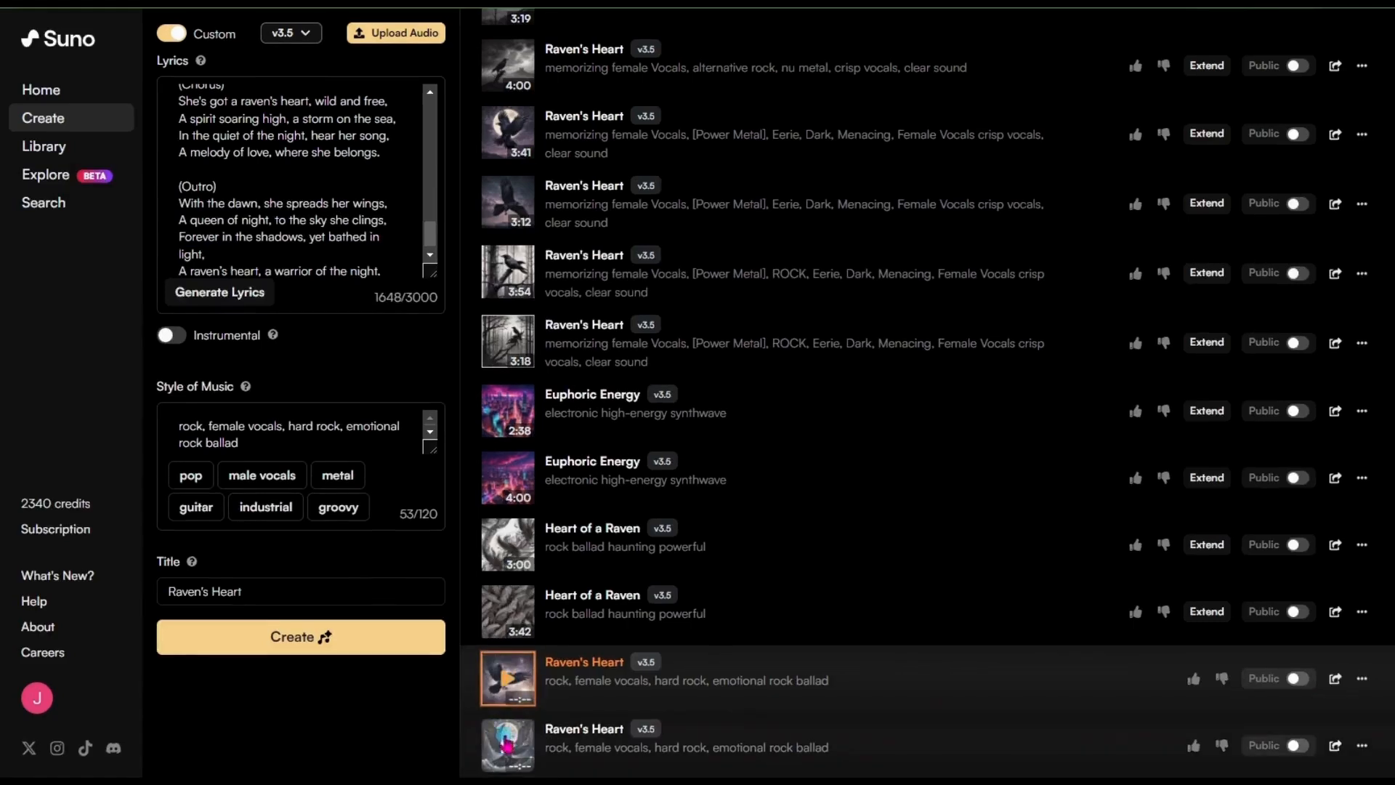
click(511, 756)
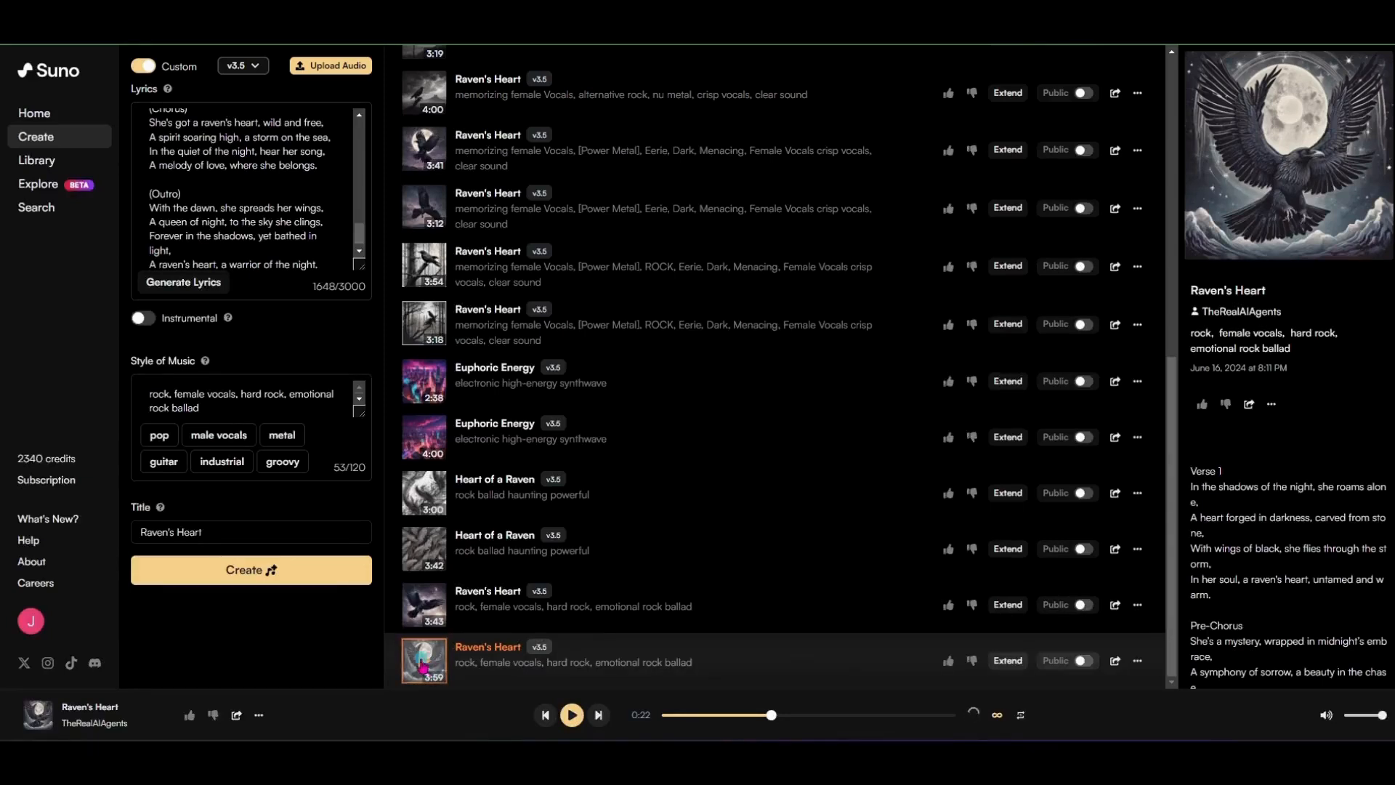
Add "deep and raspy" before "female vocals" in the style of music and generate the song again.
click(173, 395)
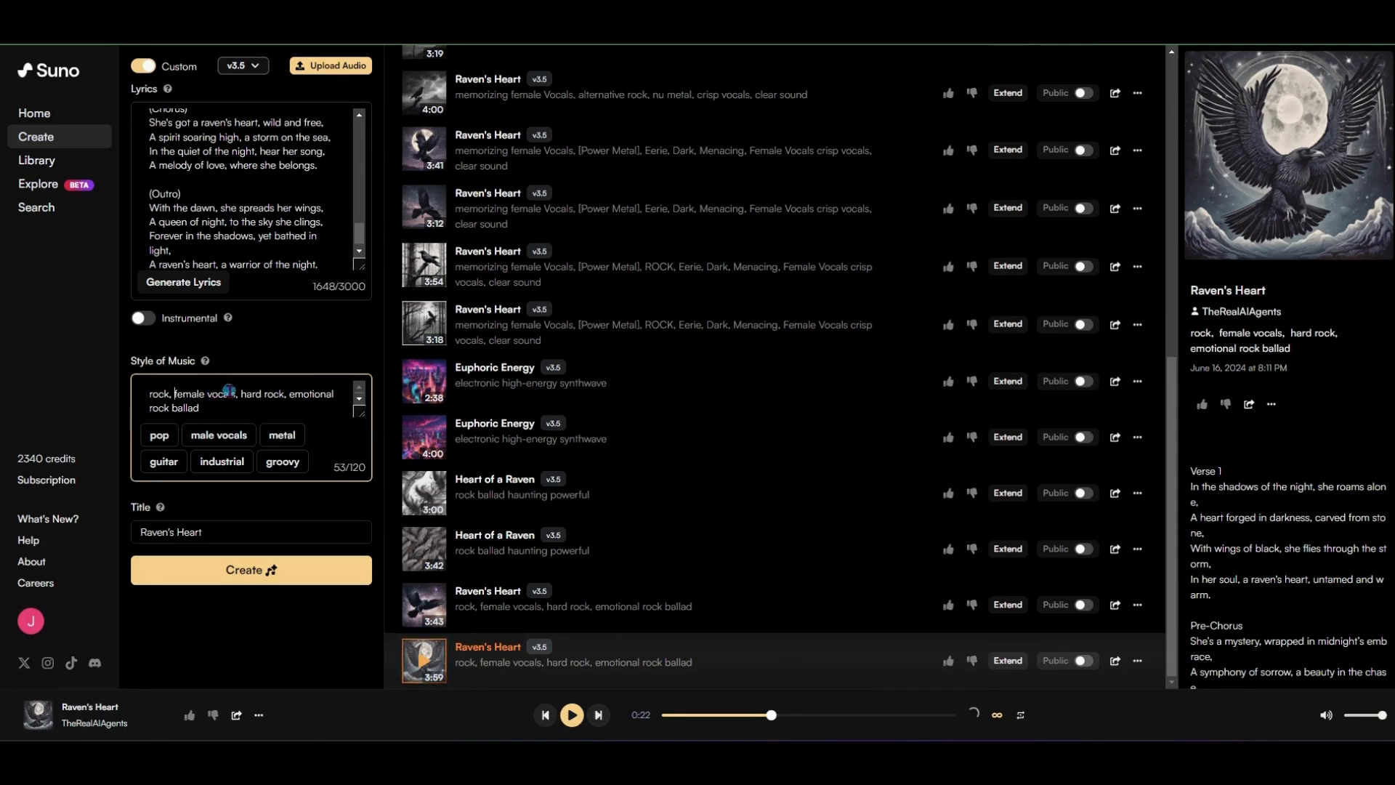
text(deep and raspy)
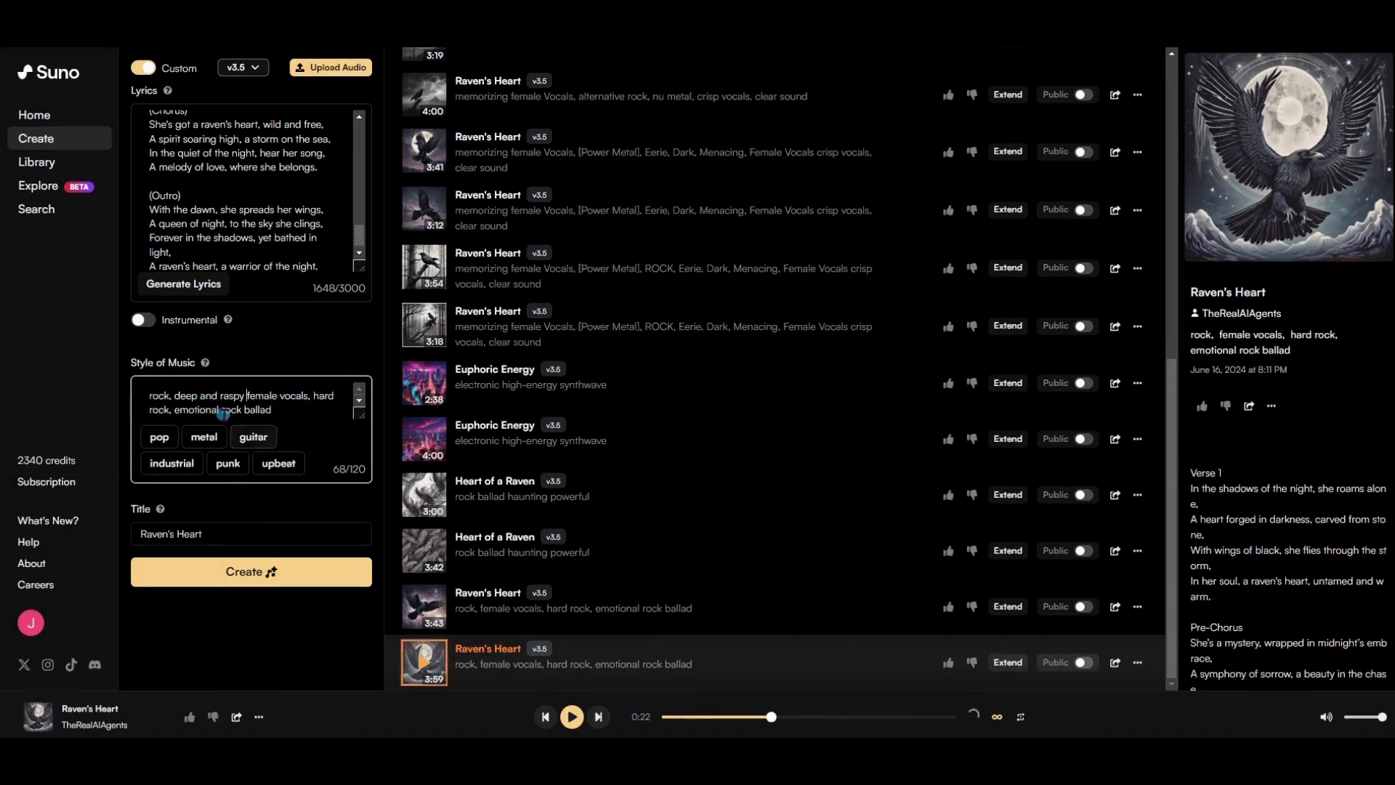
click(252, 574)
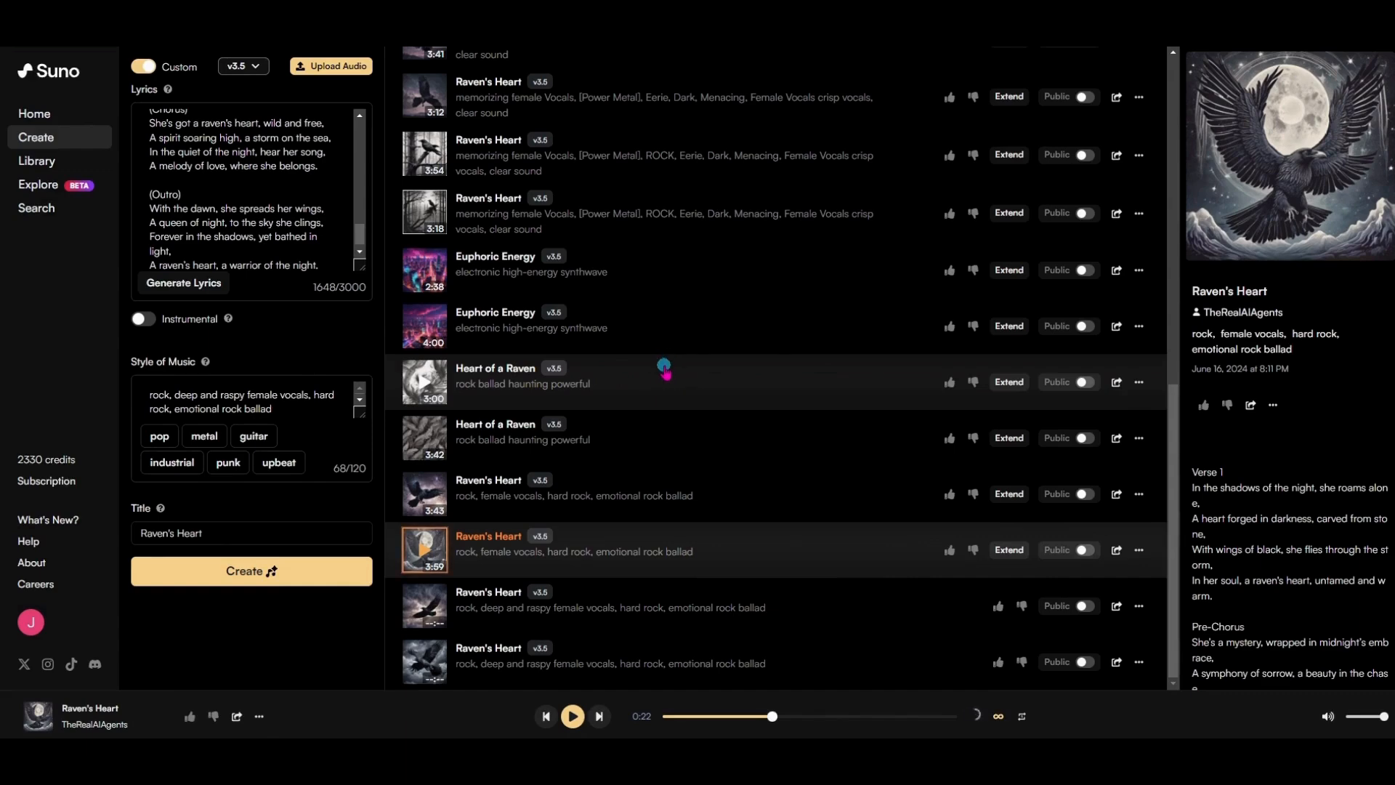
Look through the song list and play the first new "Raven's Heart" version with deep and raspy female vocals.
scroll(664, 367, up, 6)
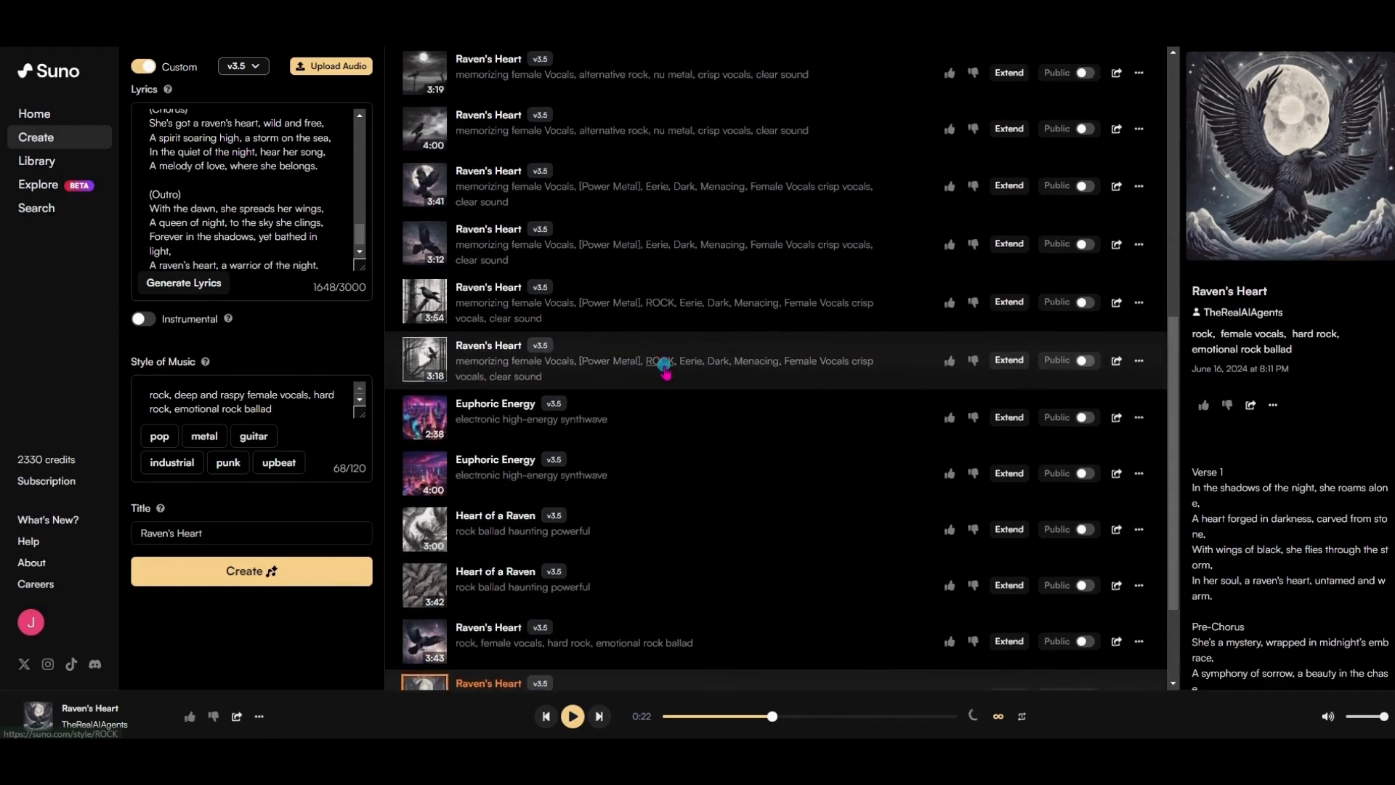
scroll(663, 367, up, 4)
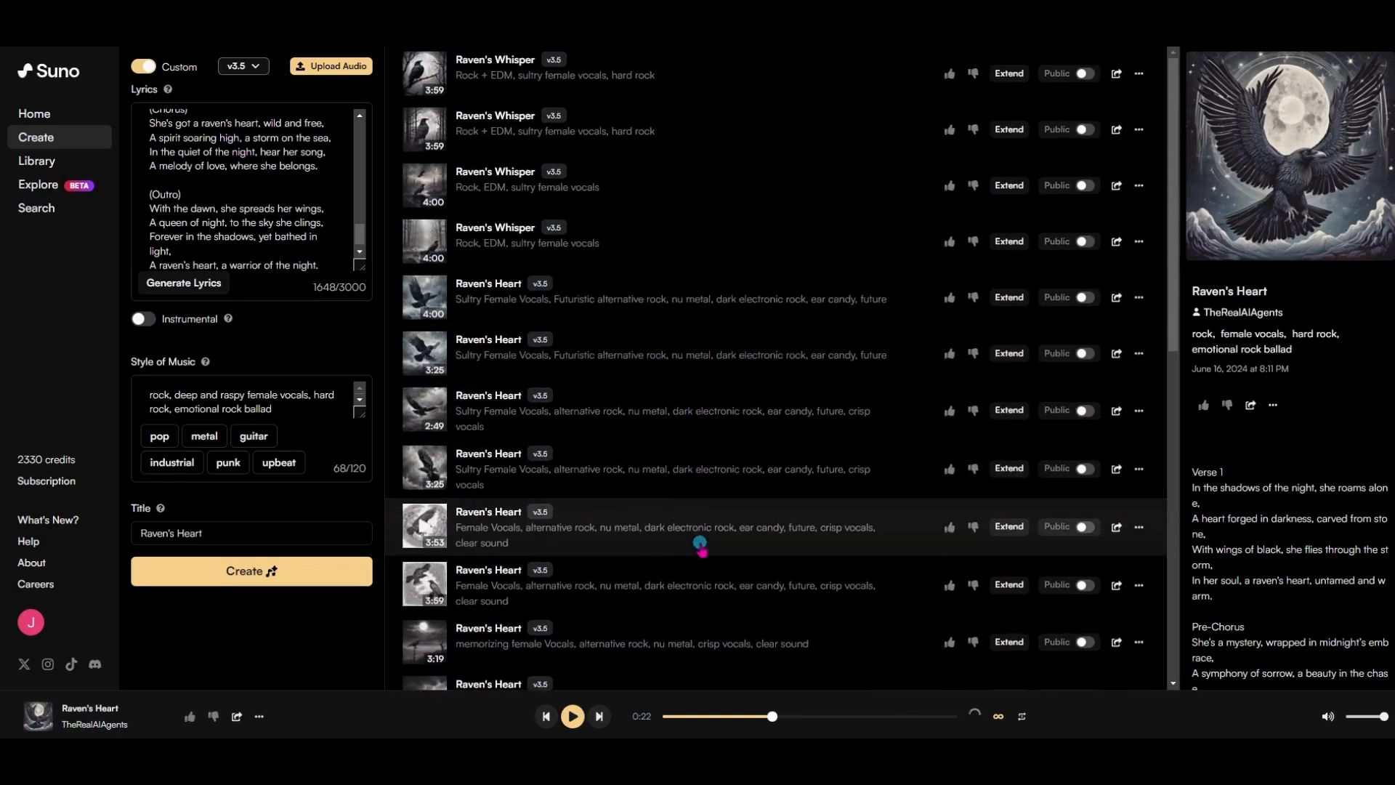
scroll(689, 550, down, 5)
scroll(689, 549, down, 4)
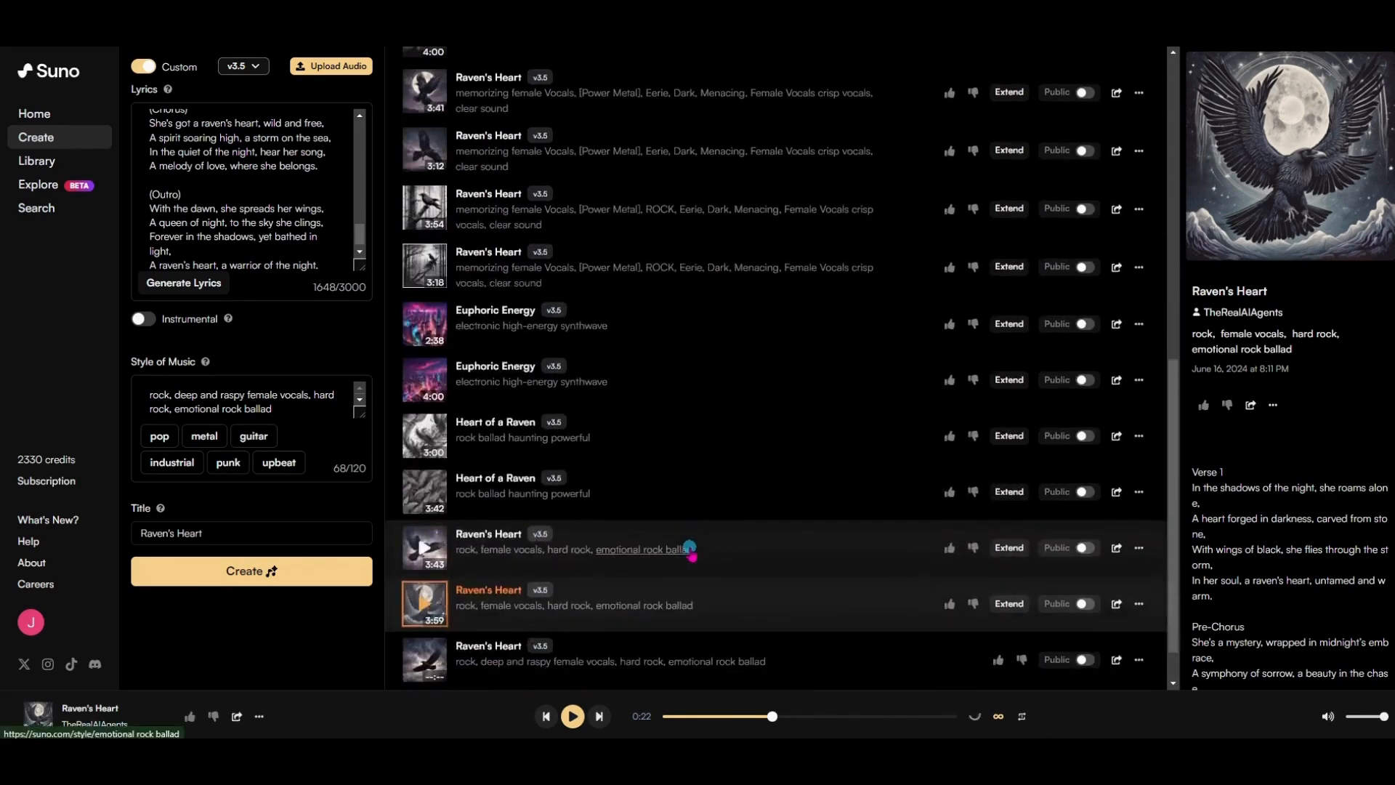
scroll(687, 560, down, 1)
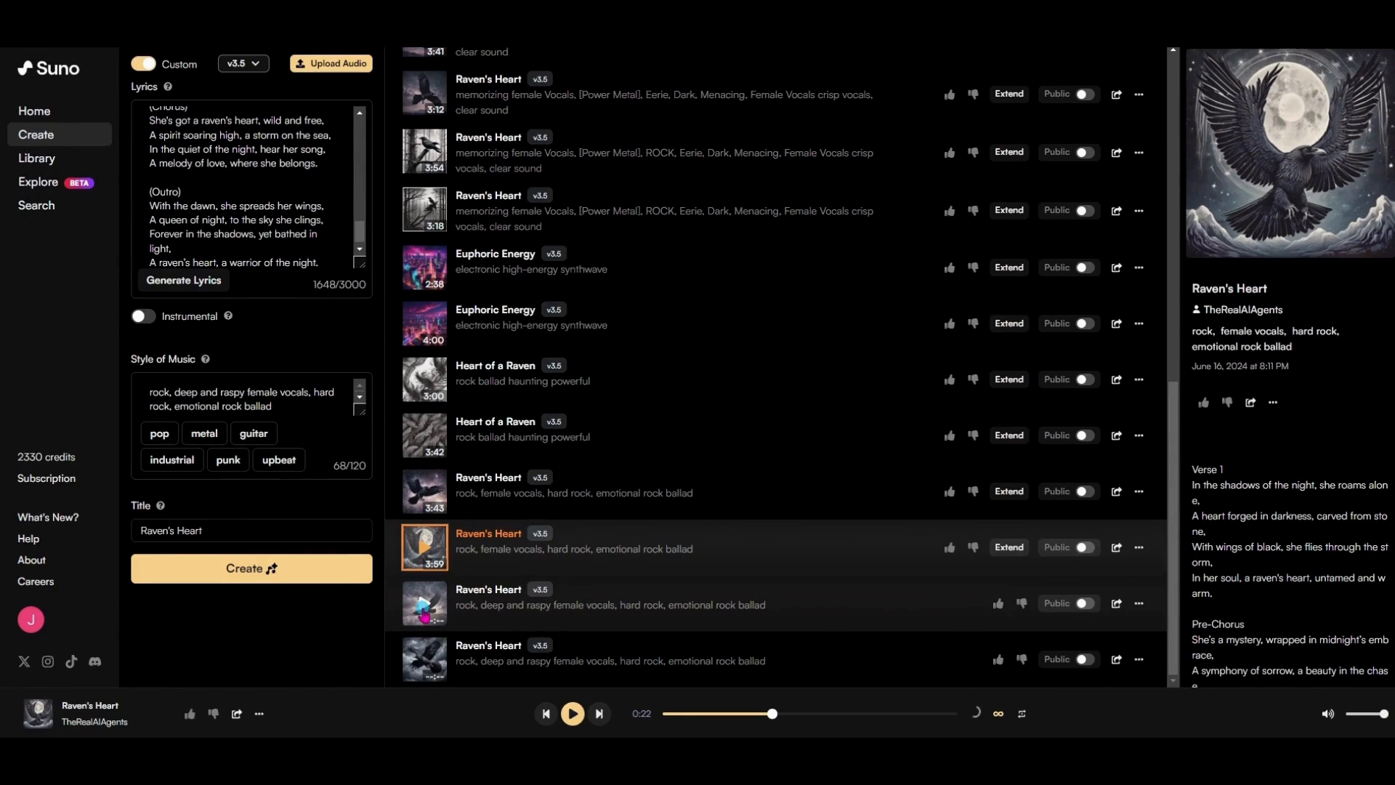
click(425, 615)
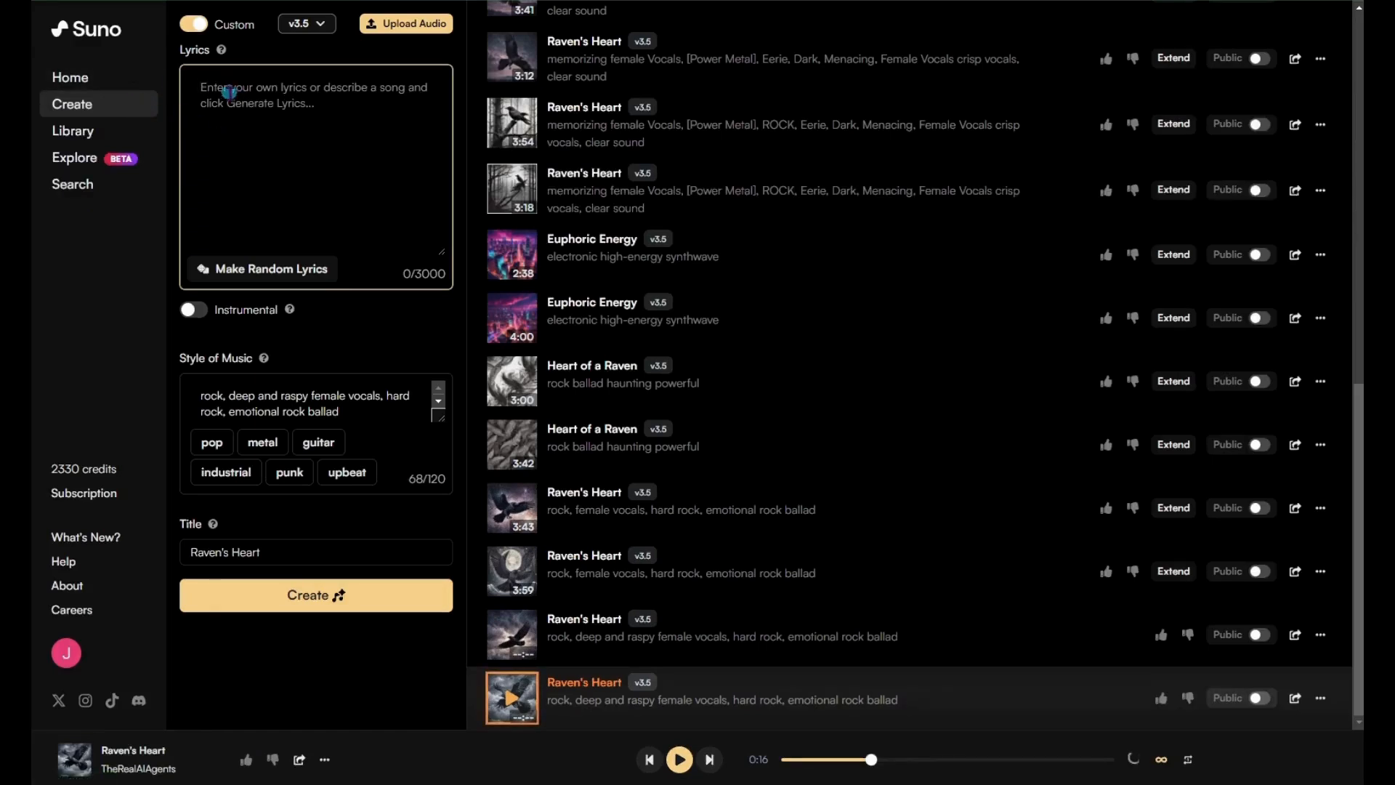
Clear the style of music and fill in new lyrics whose first verse starts "In the neon glow, we ignite the night".
drag(372, 418, 181, 356)
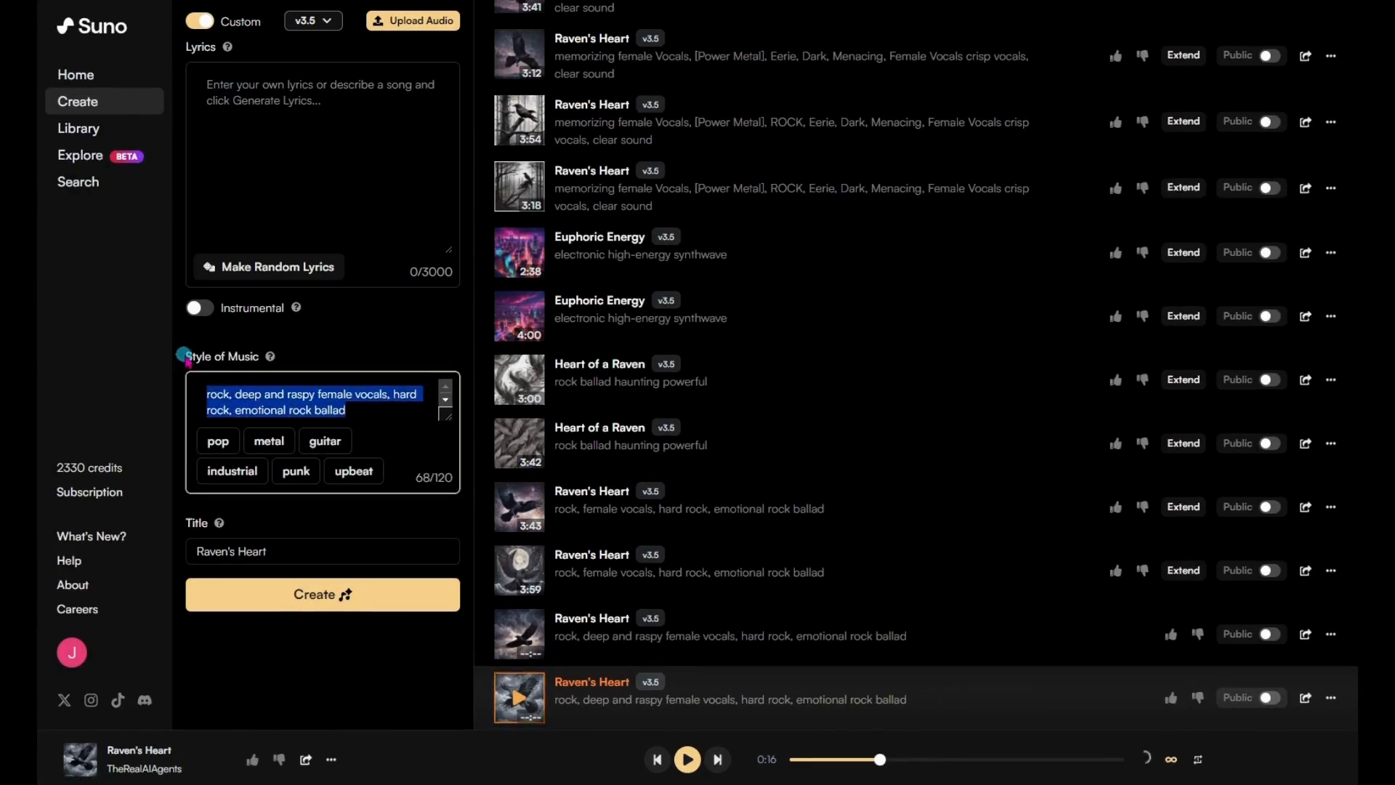
key(BackSpace)
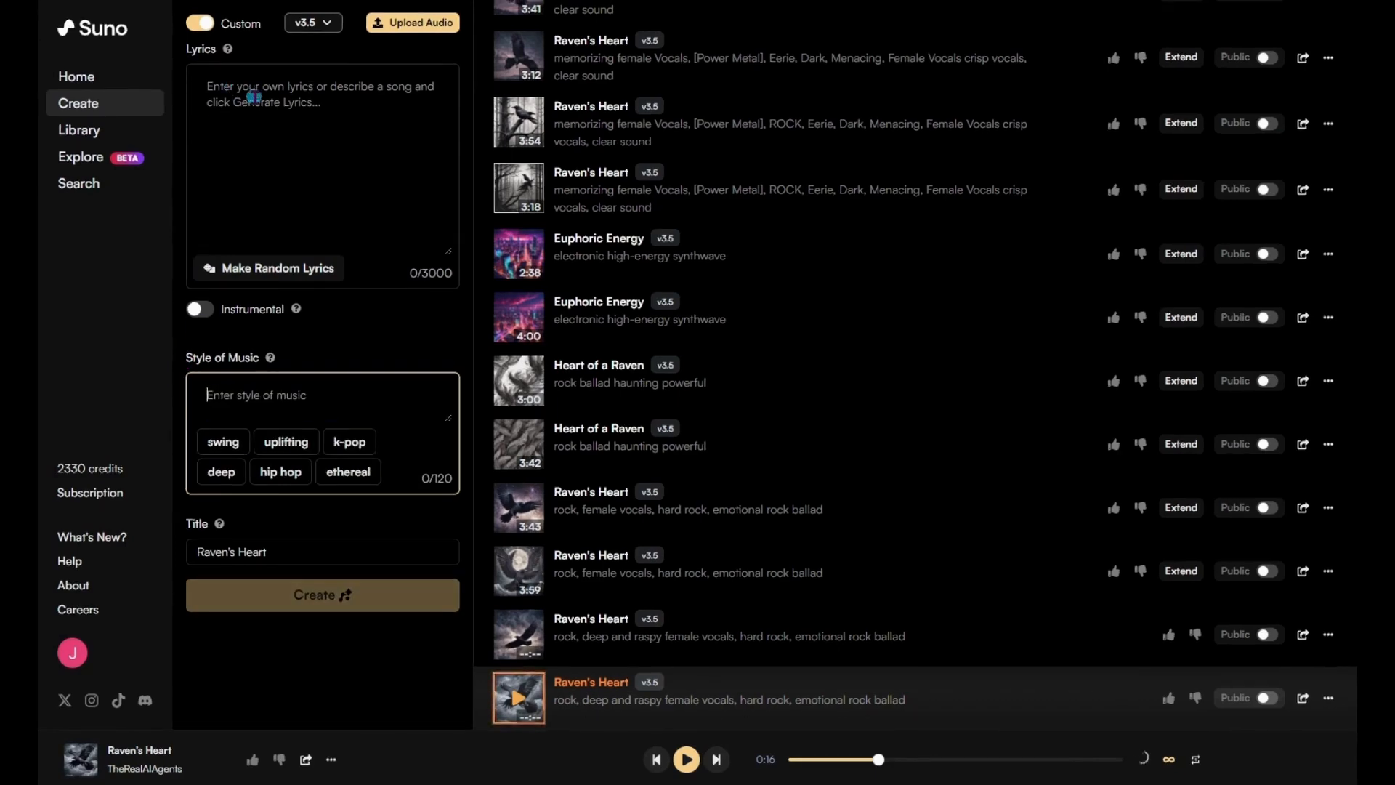
scroll(347, 193, up, 8)
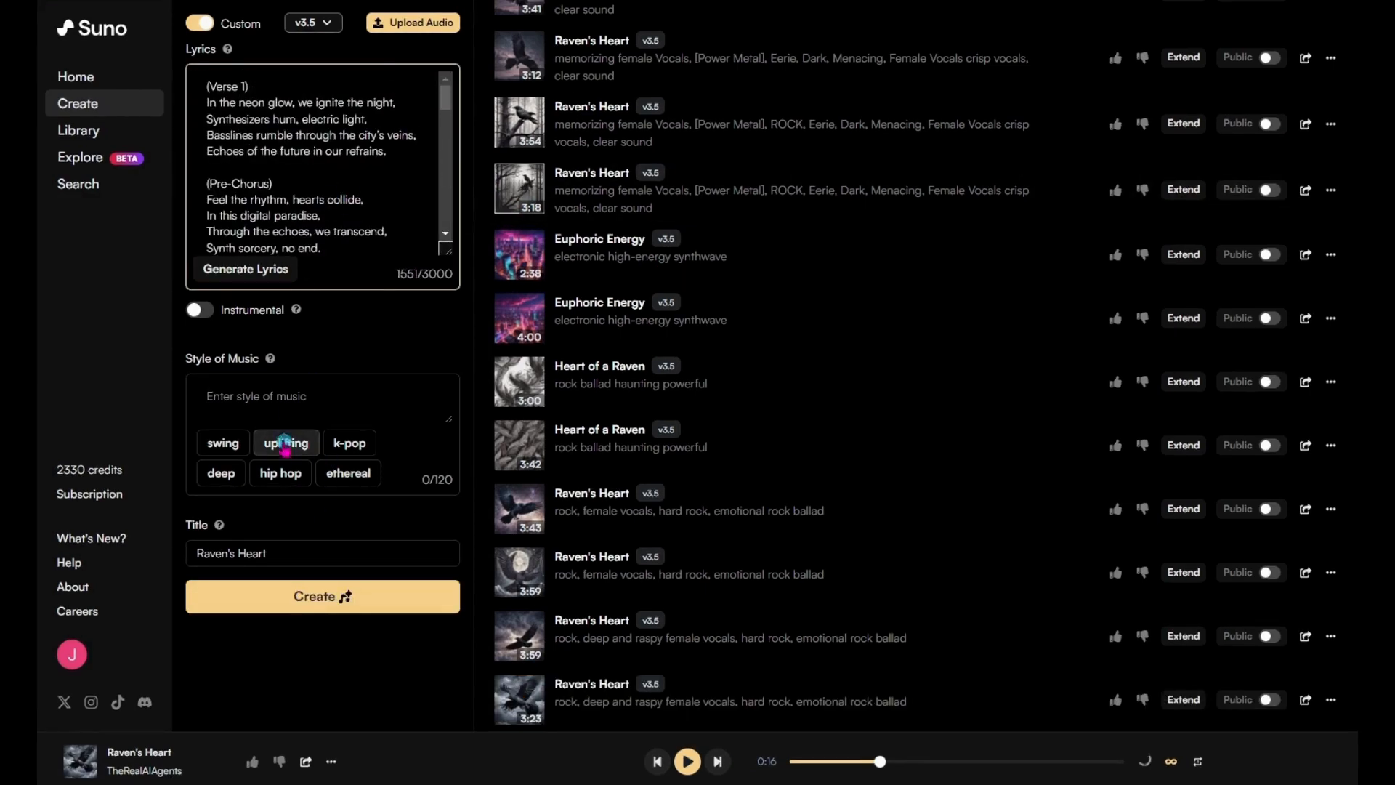
Set the style of music to "synthwave, female vocals, 160 bpm, electro, pop", using the suggested tags for electro and pop.
click(265, 400)
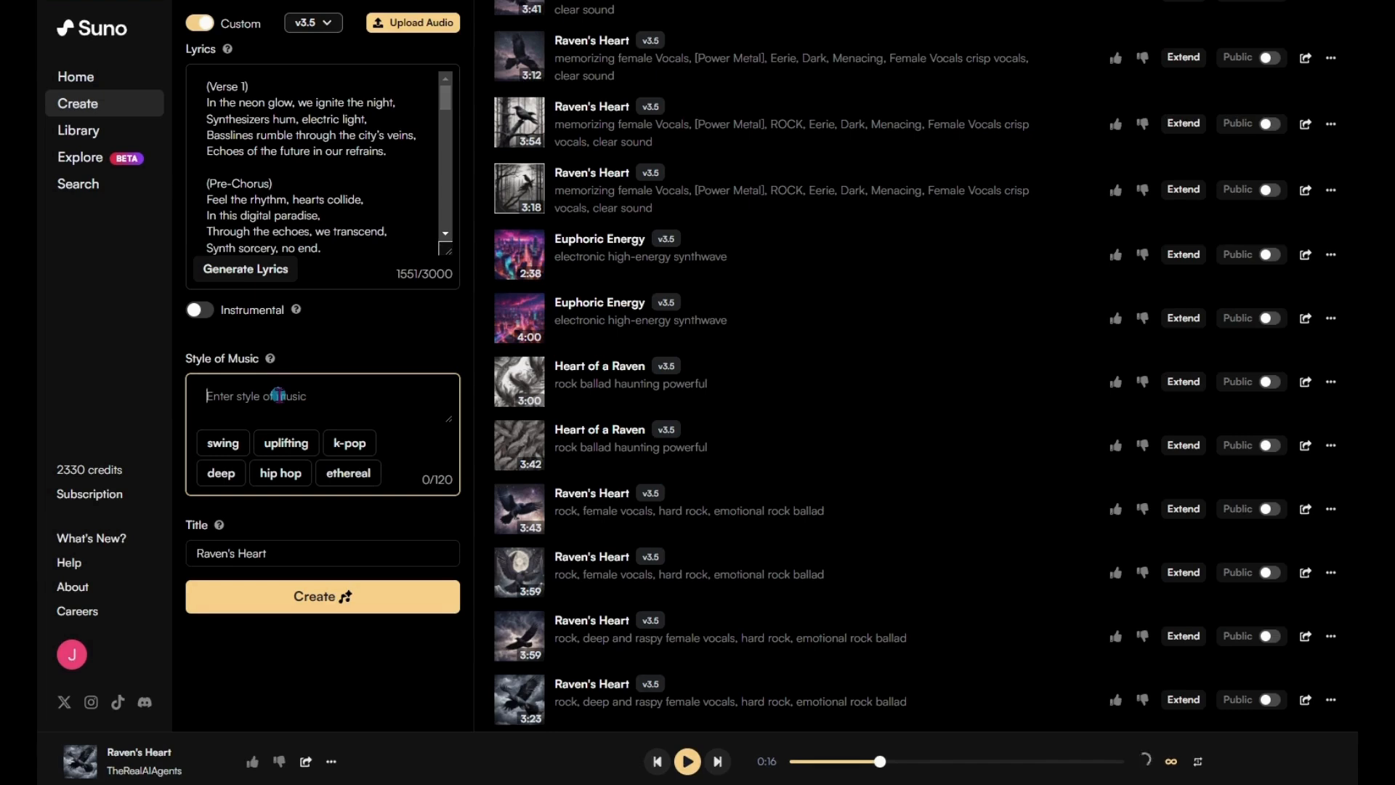
text(synthwave, ferale vocals,)
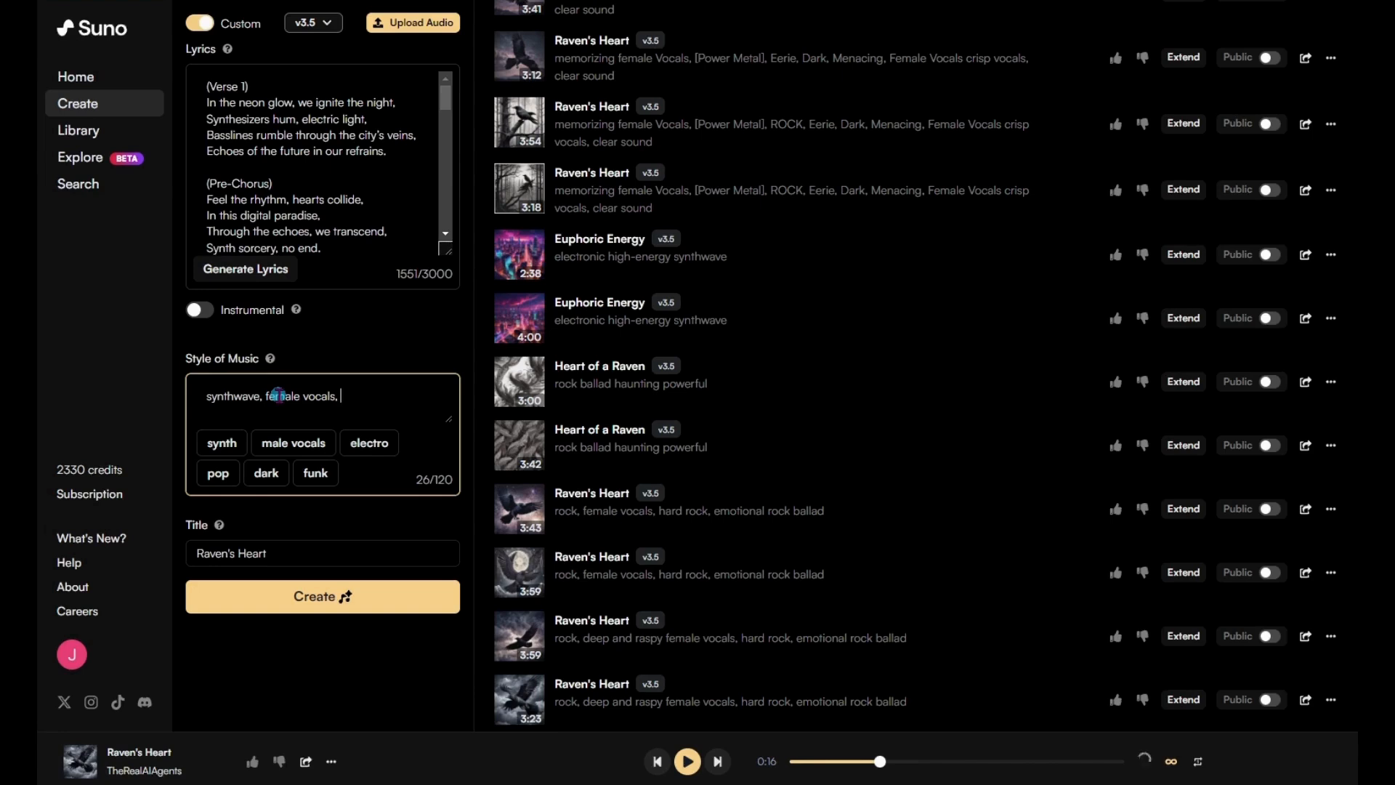
text(160 bpm,)
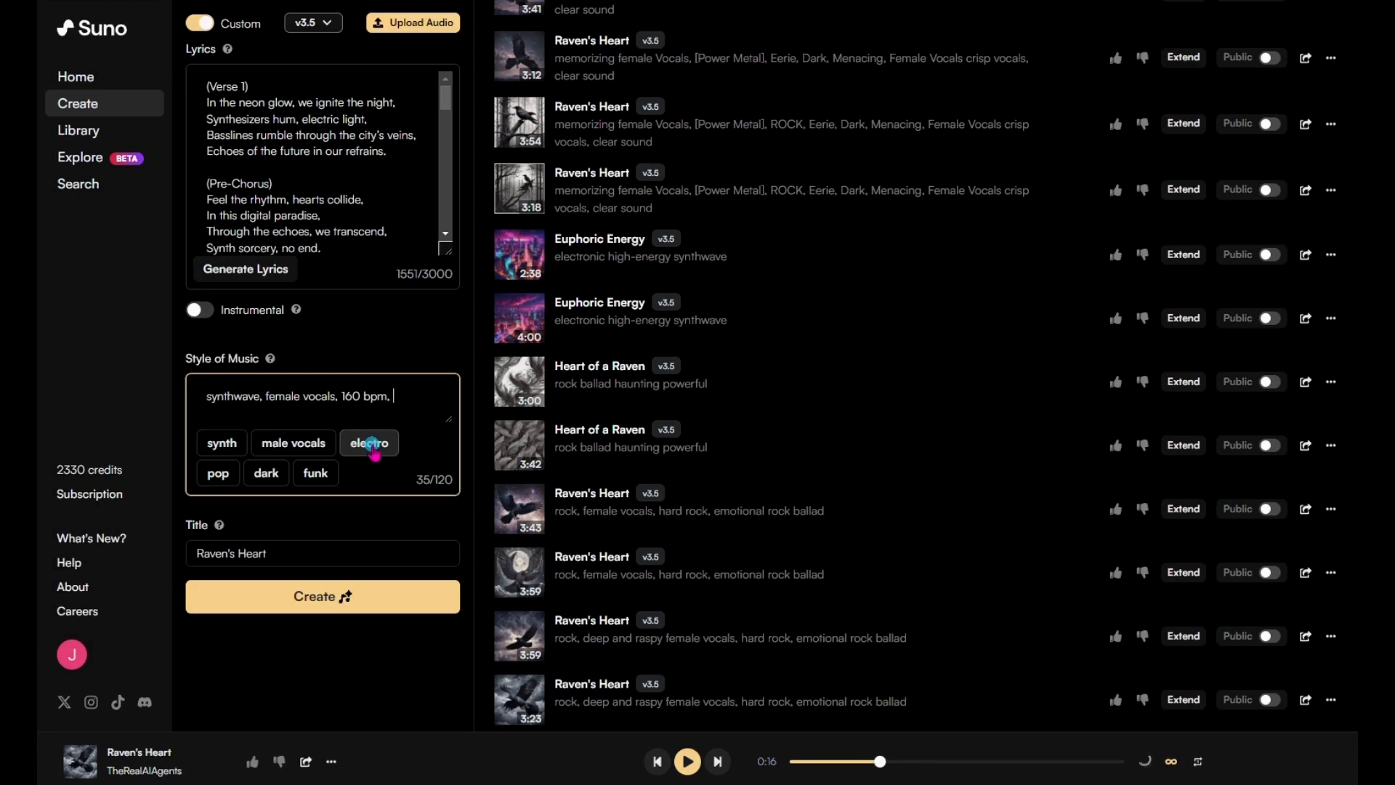
click(371, 443)
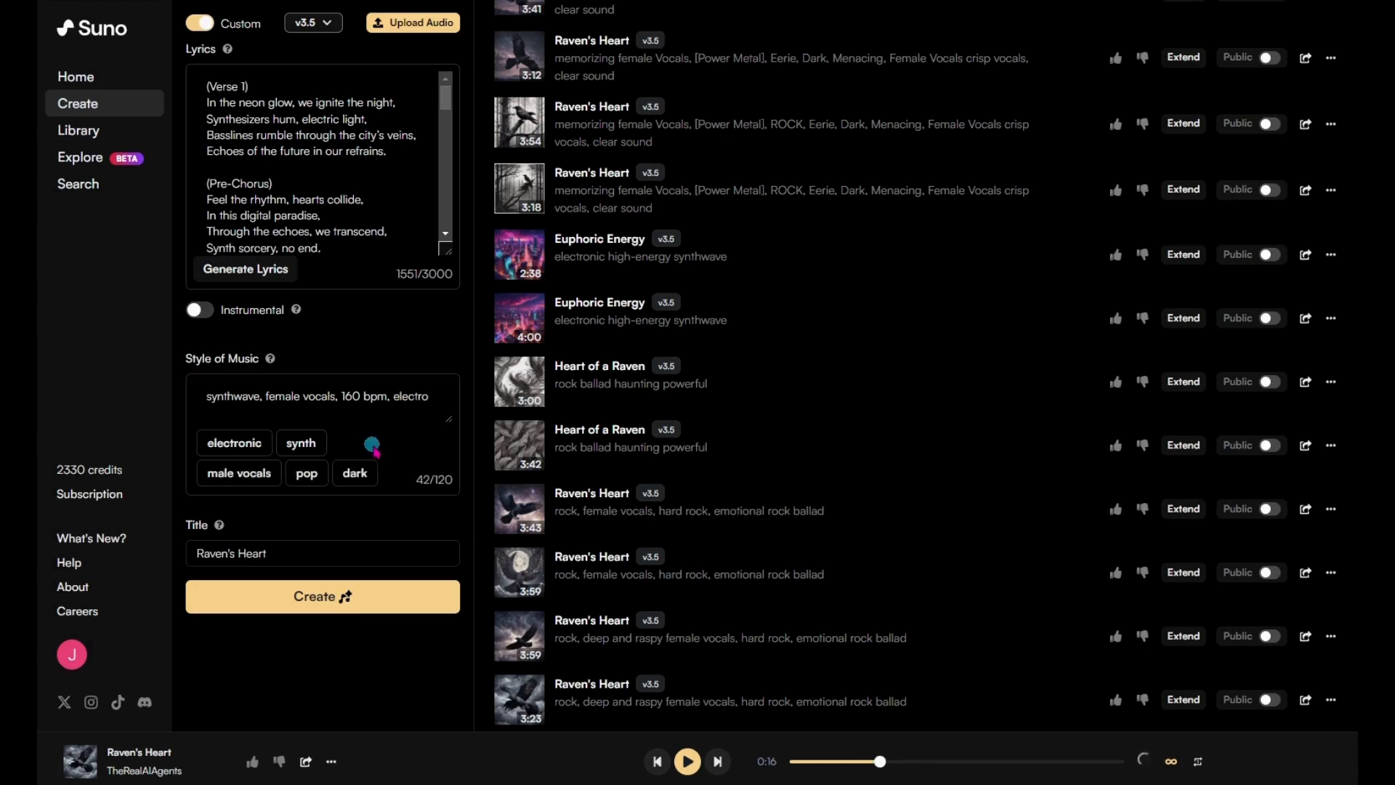
click(293, 488)
Replace the title with "Synth Sorcery" and generate the synthwave song.
click(293, 555)
drag(294, 555, 130, 552)
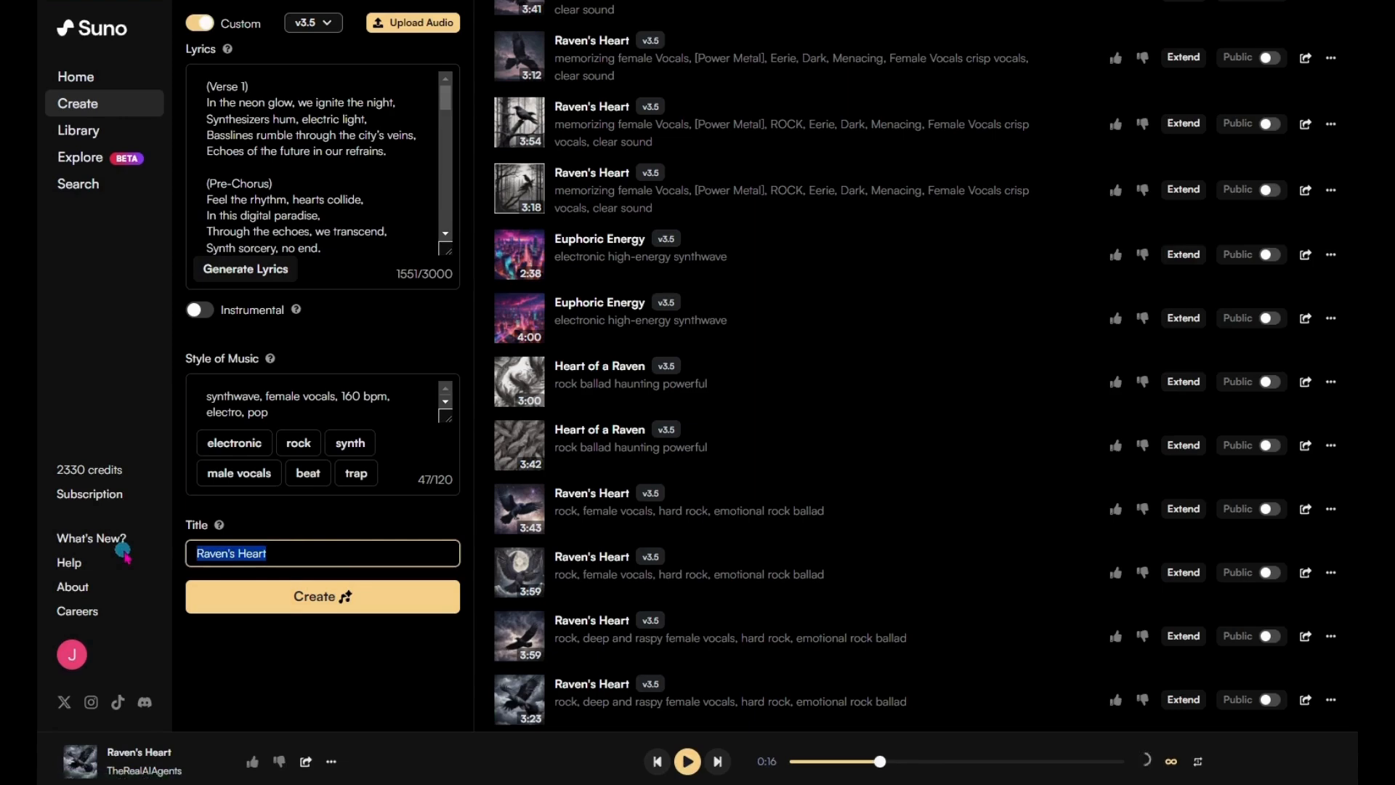
text(Synth Sorcery)
click(414, 603)
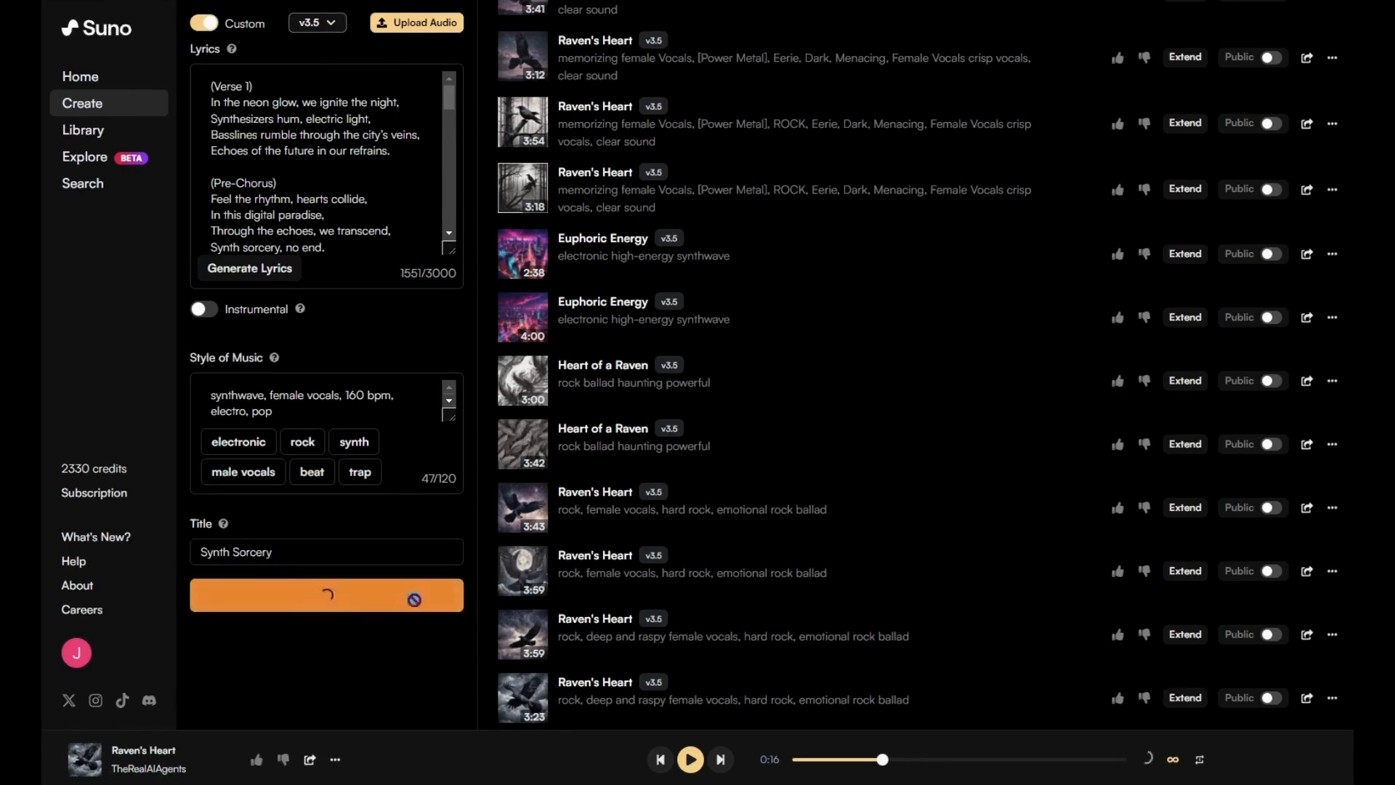
Change the tempo in the style of music to 100 bpm and generate "Synth Sorcery" again.
double_click(351, 395)
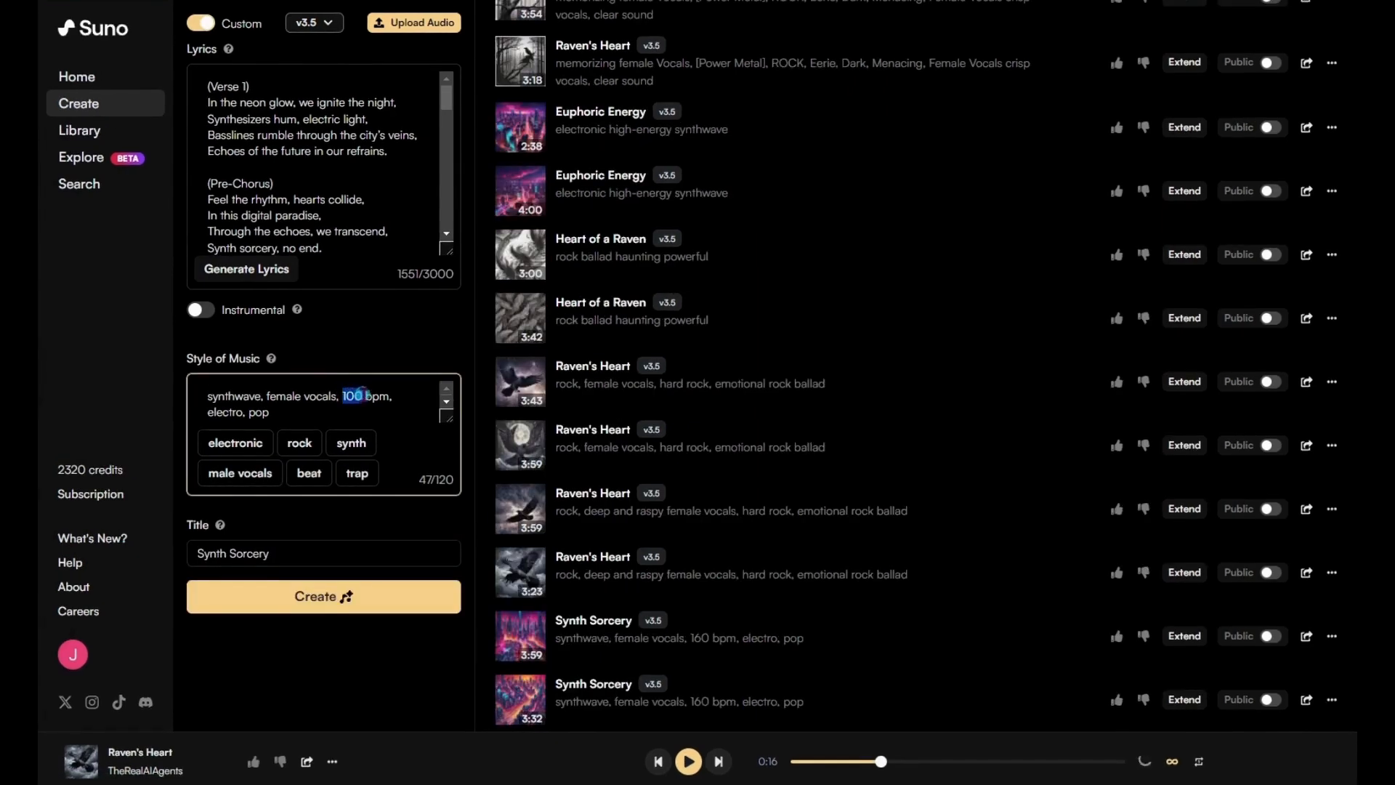
click(371, 524)
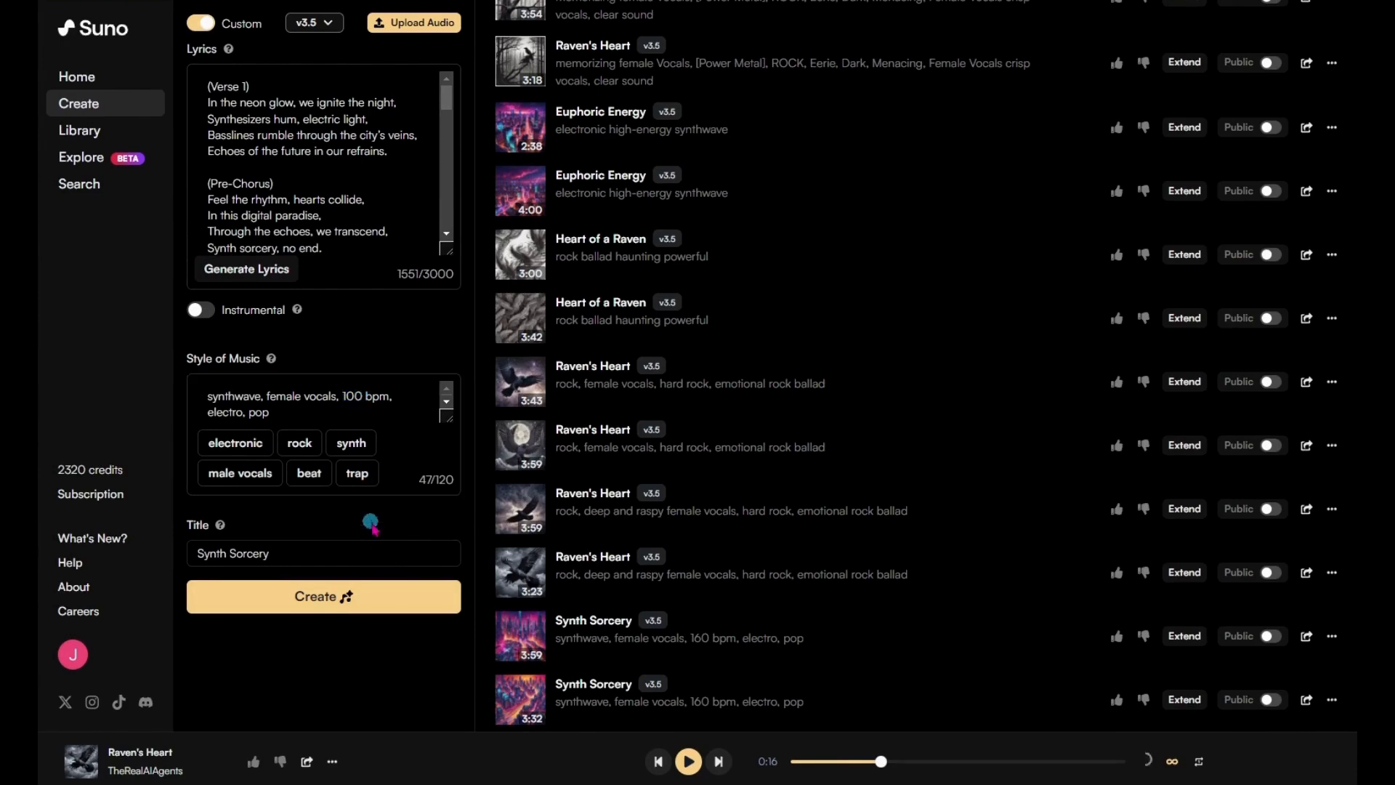
click(355, 599)
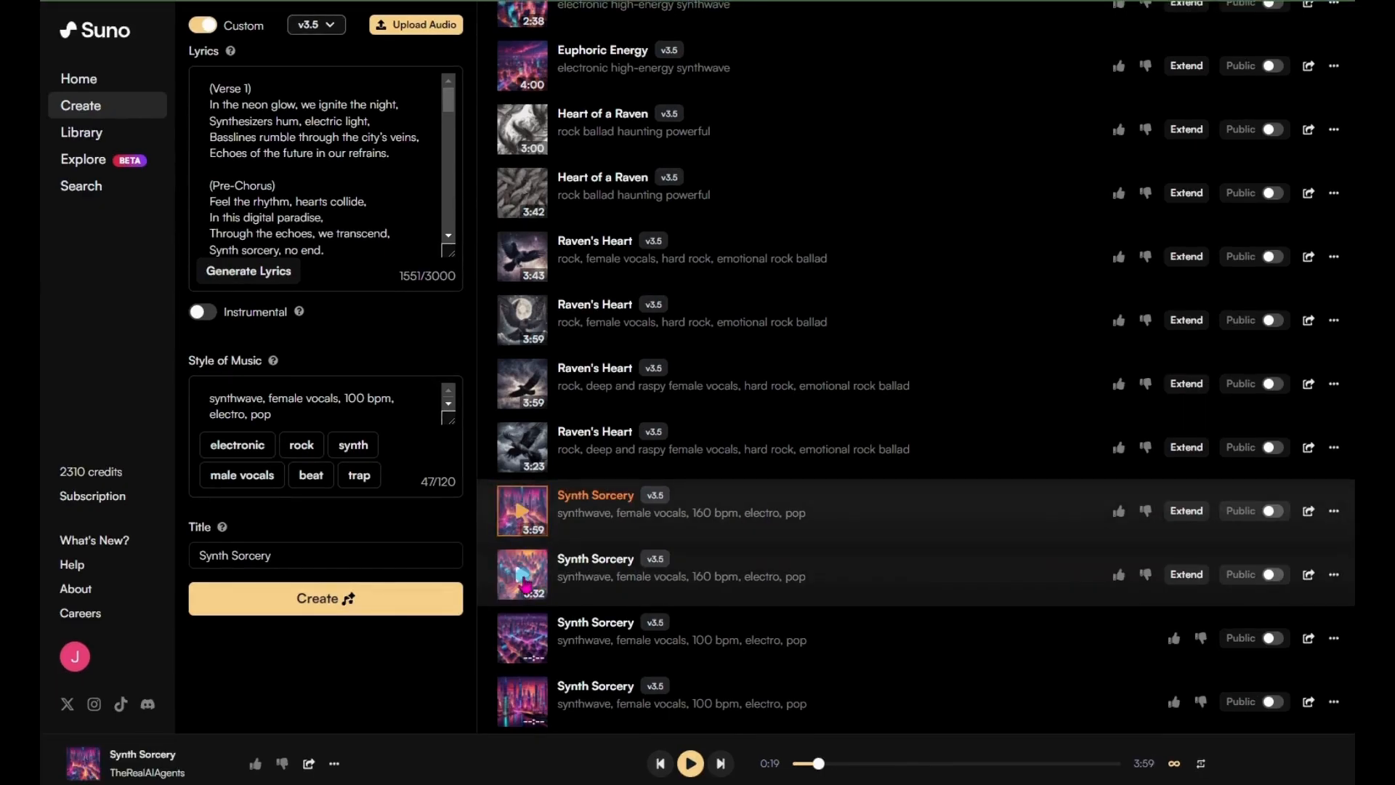
Play the 160 bpm versions of "Synth Sorcery" to compare them.
click(524, 578)
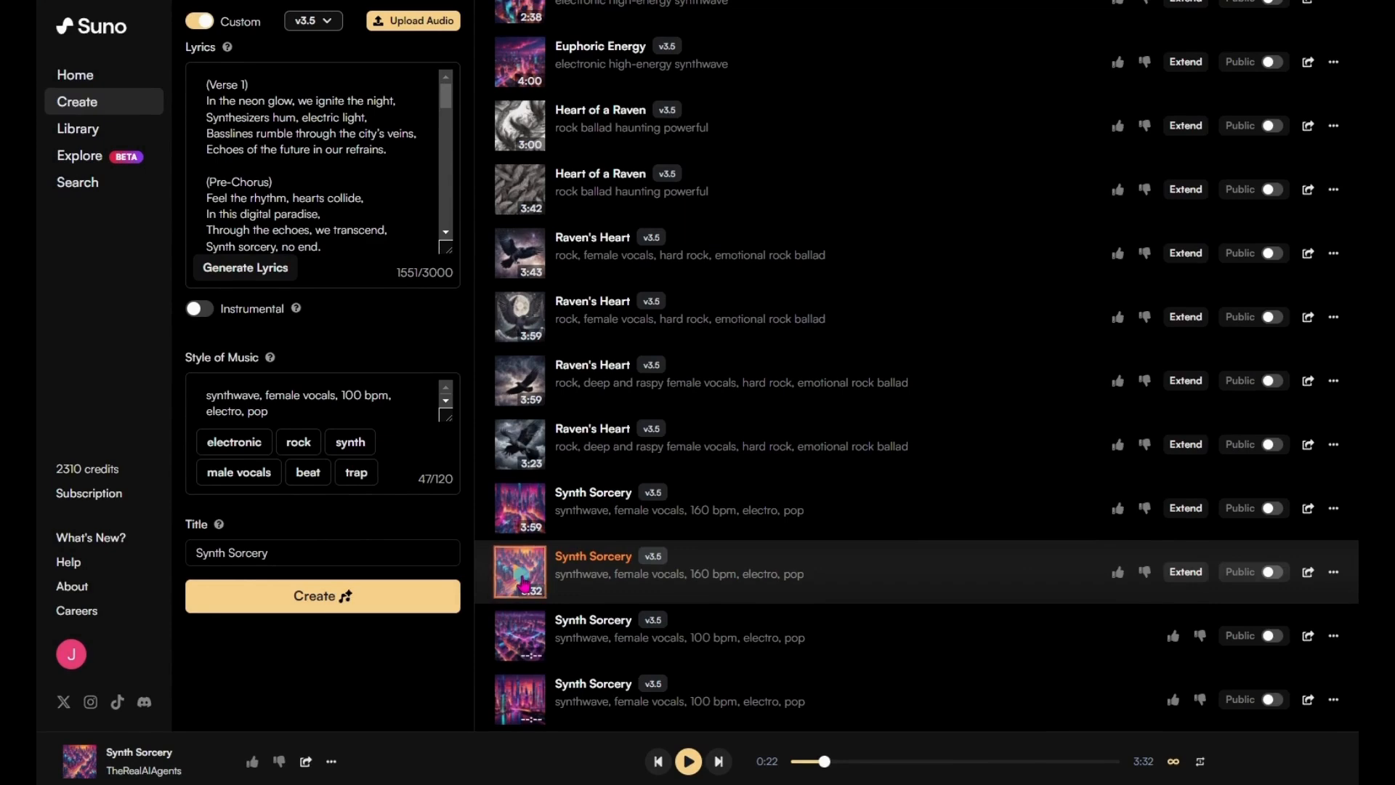
click(523, 512)
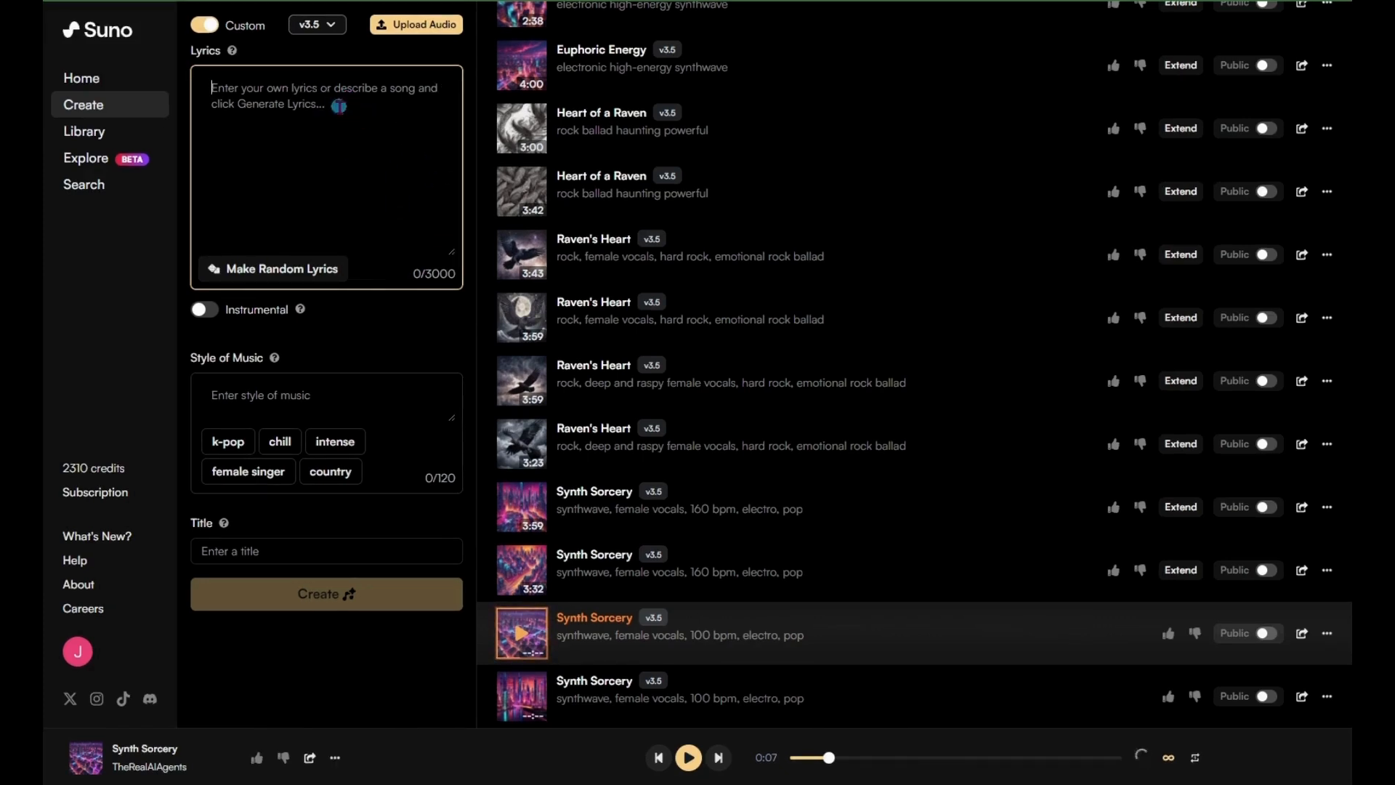
Fill in new lyrics whose first verse starts "In a little town with a single mom" and title the song "Never Looking Back".
key(ctrl+v)
scroll(336, 206, up, 10)
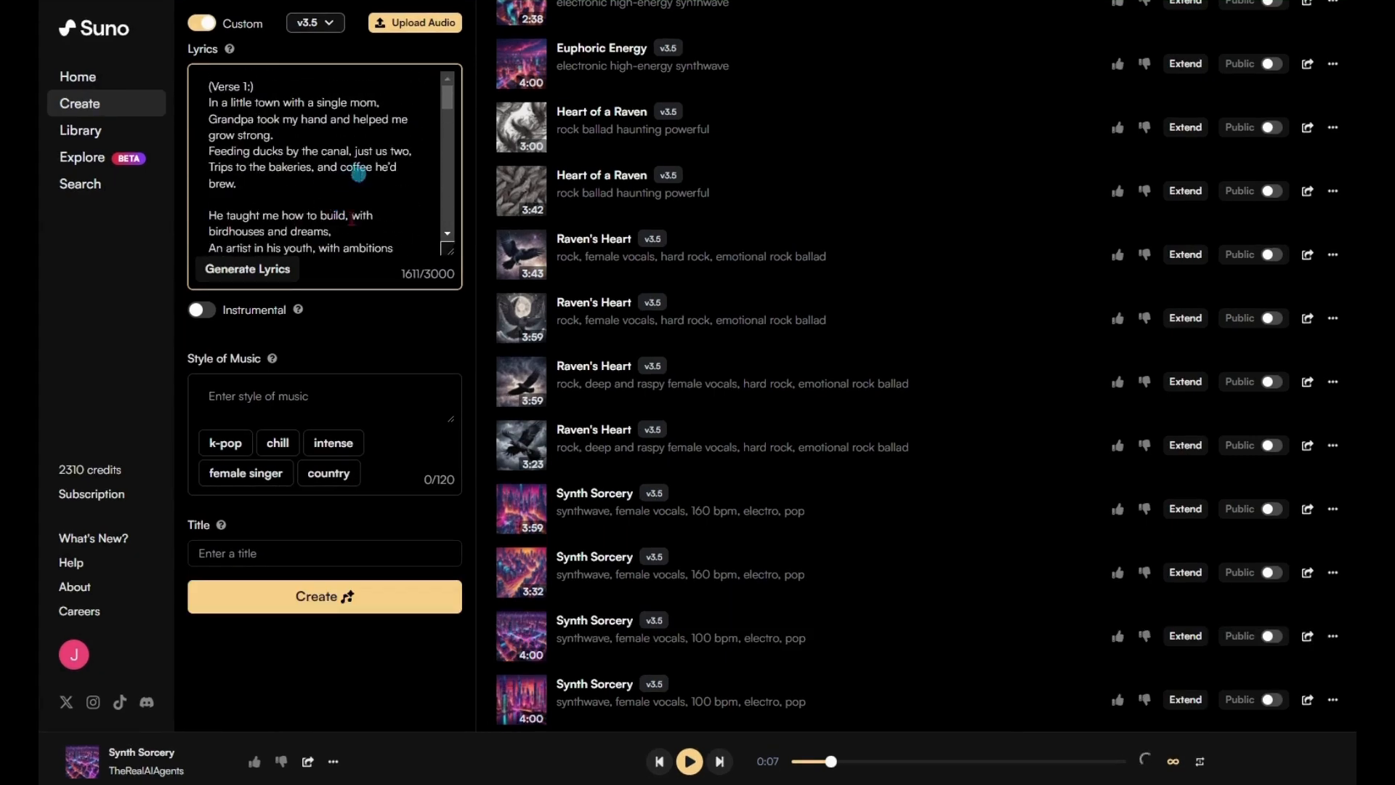
click(276, 573)
click(276, 561)
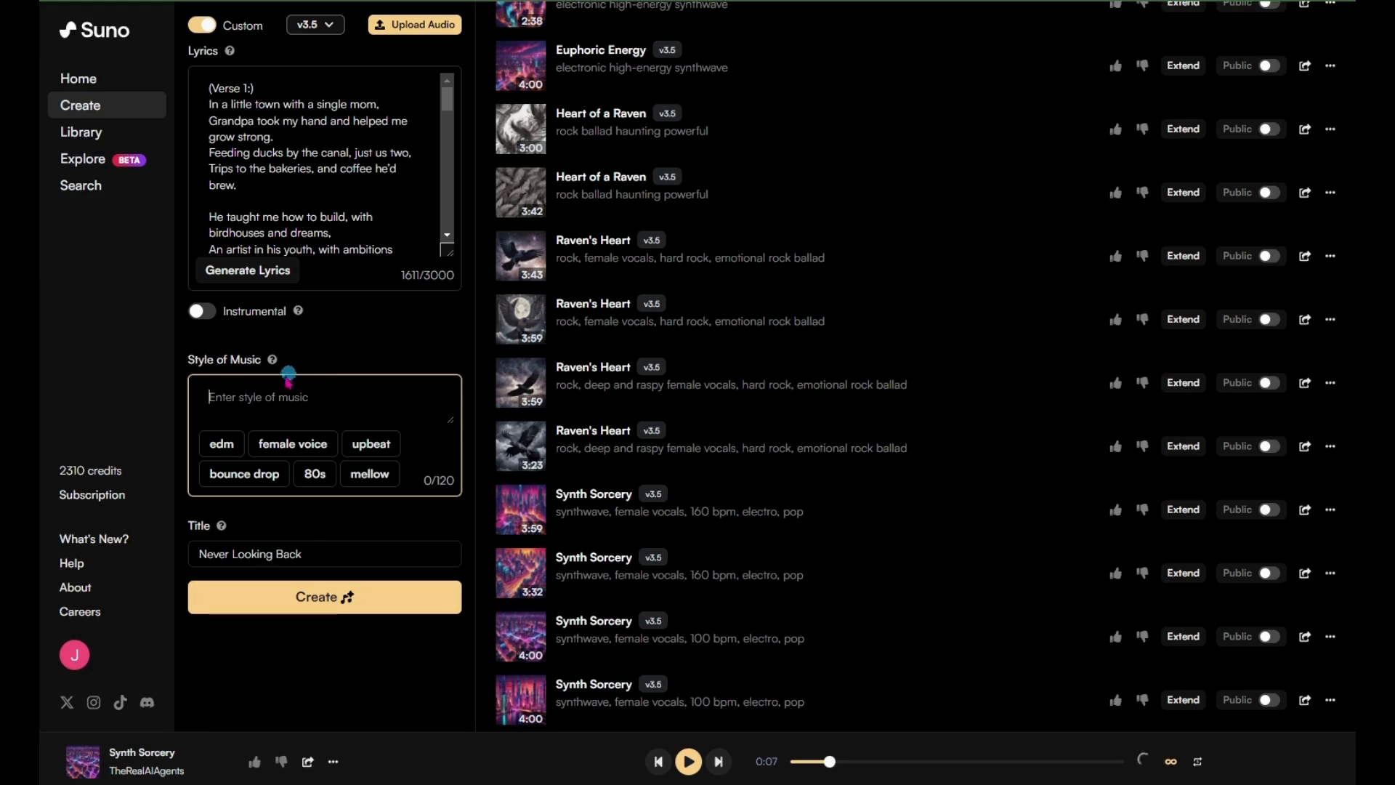
Generate the song in the style "modern country, Enthralling female vocals, melodic, Harmonious" and play its first version.
click(221, 396)
right_click(220, 396)
click(277, 203)
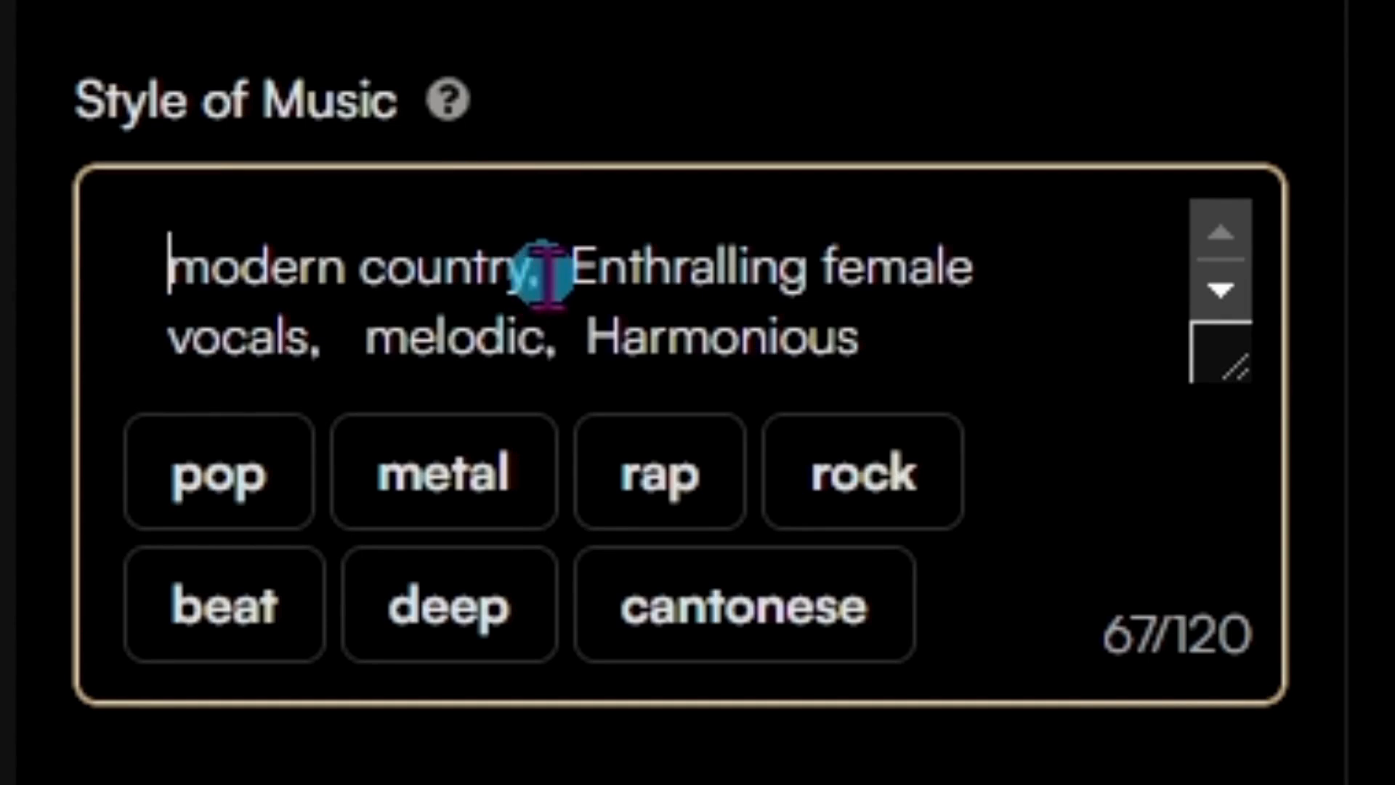
drag(570, 254, 825, 247)
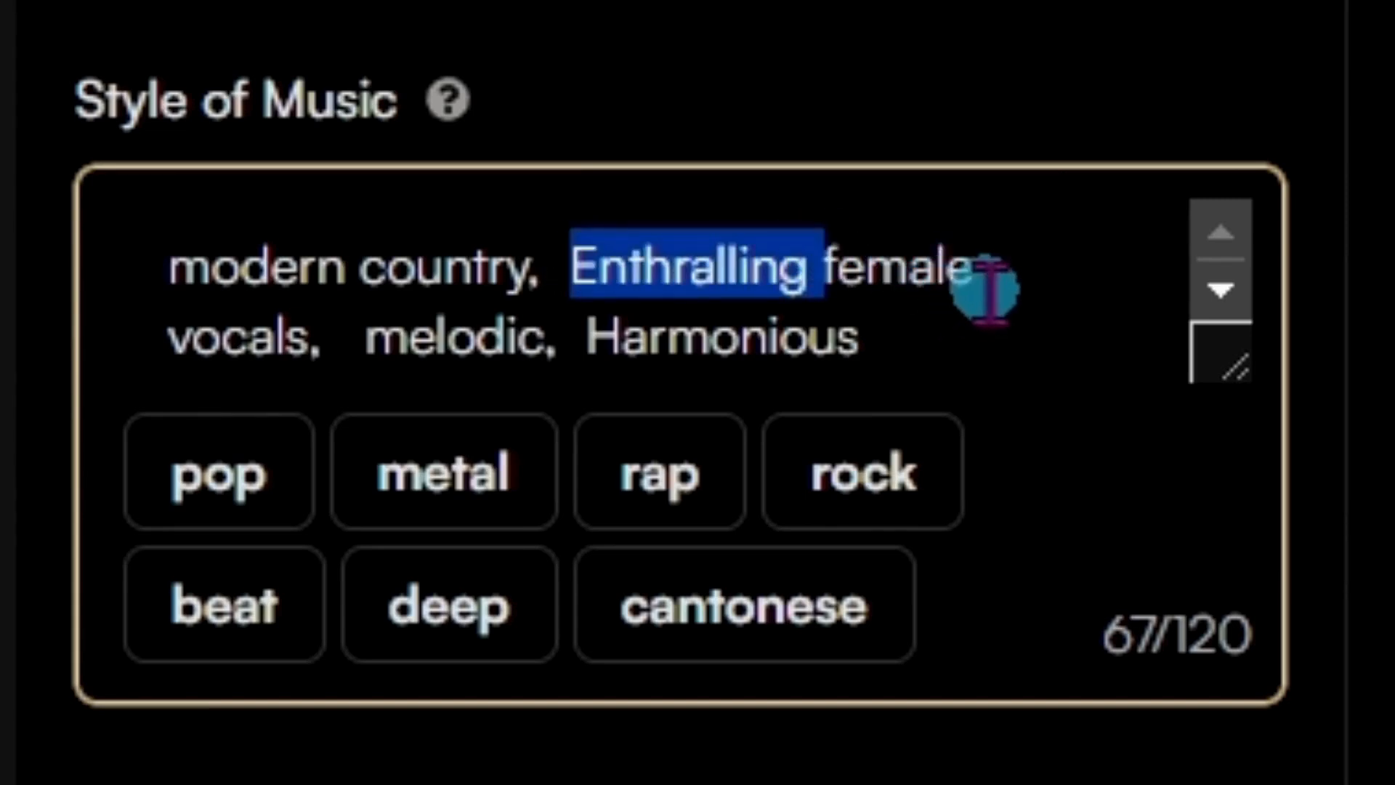
click(1002, 277)
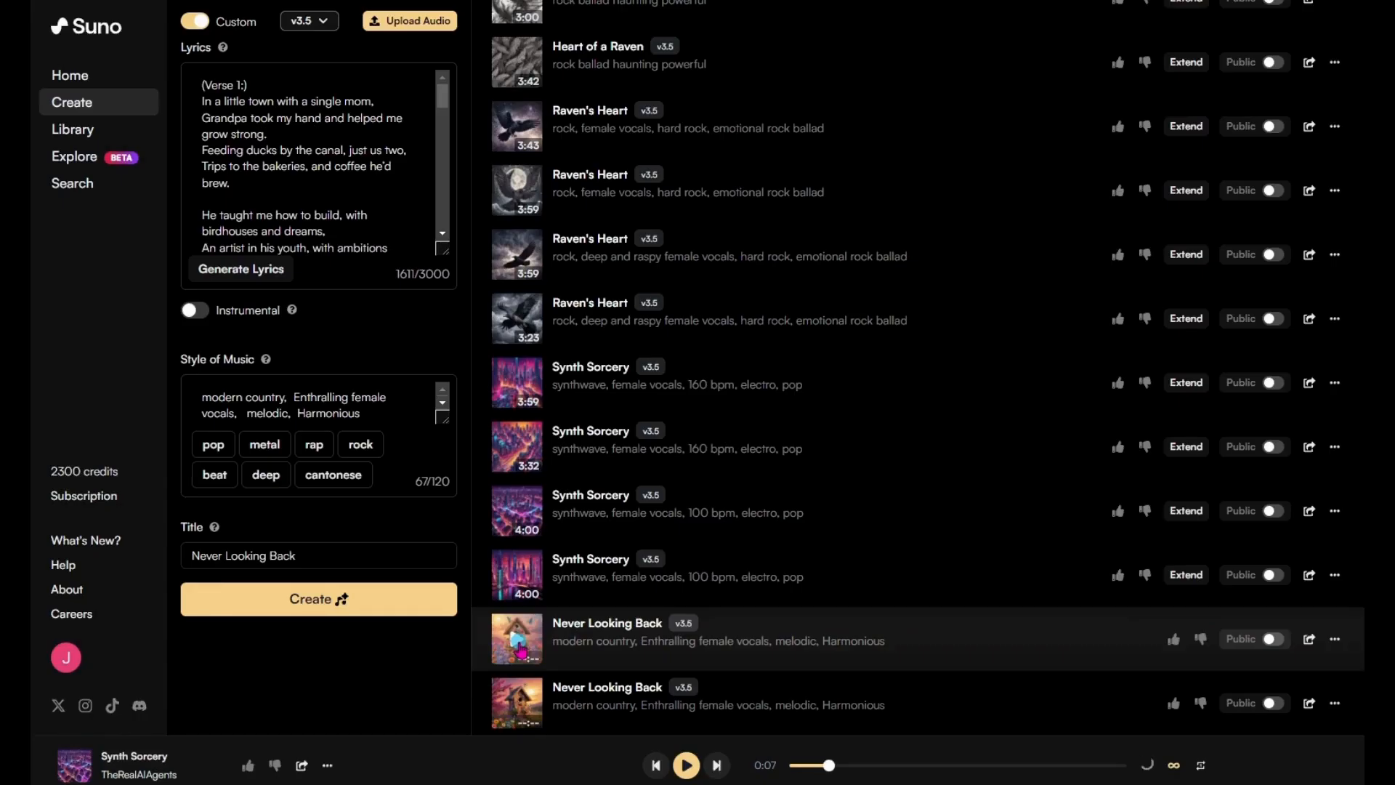
click(518, 647)
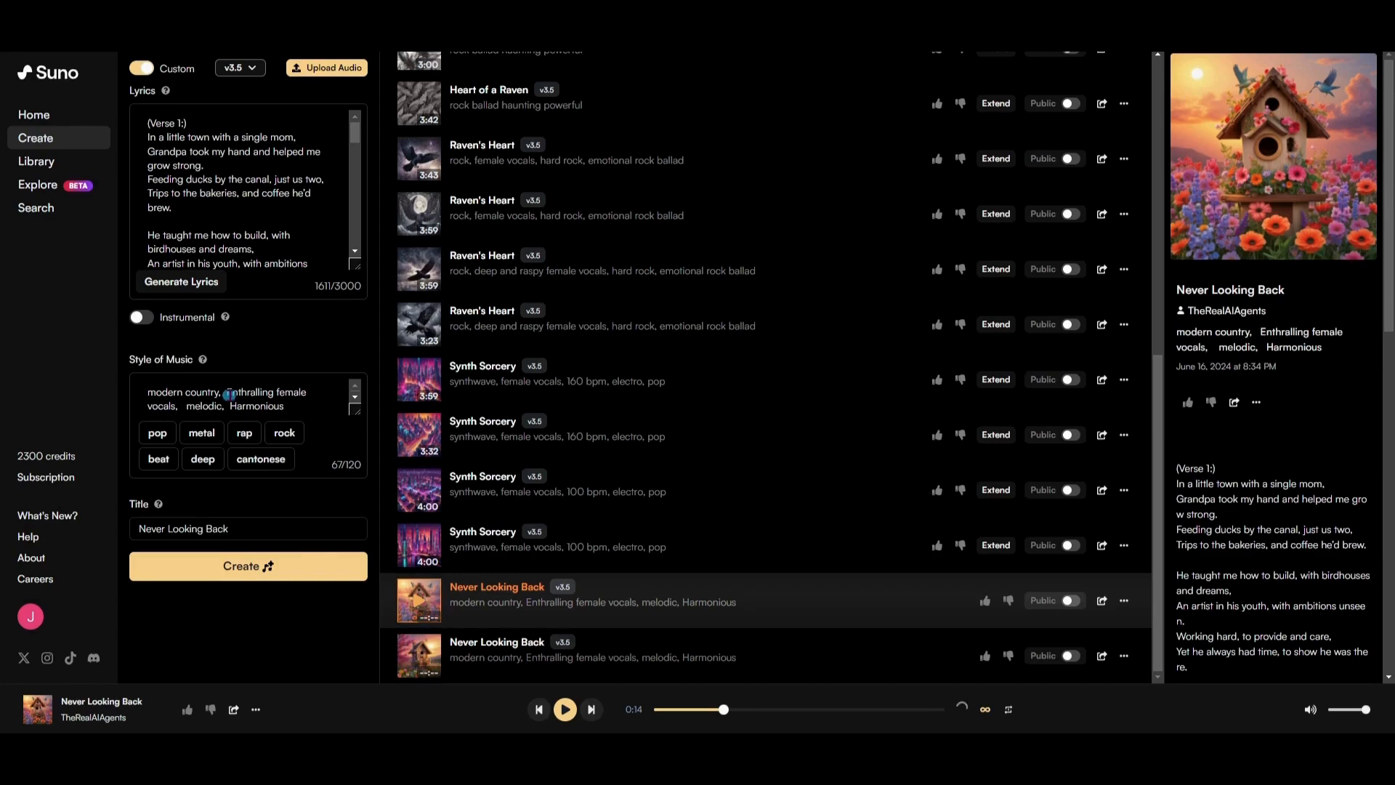
Generate the song again with "older" added before "female vocals" in the style of music, and play the second new version.
click(271, 392)
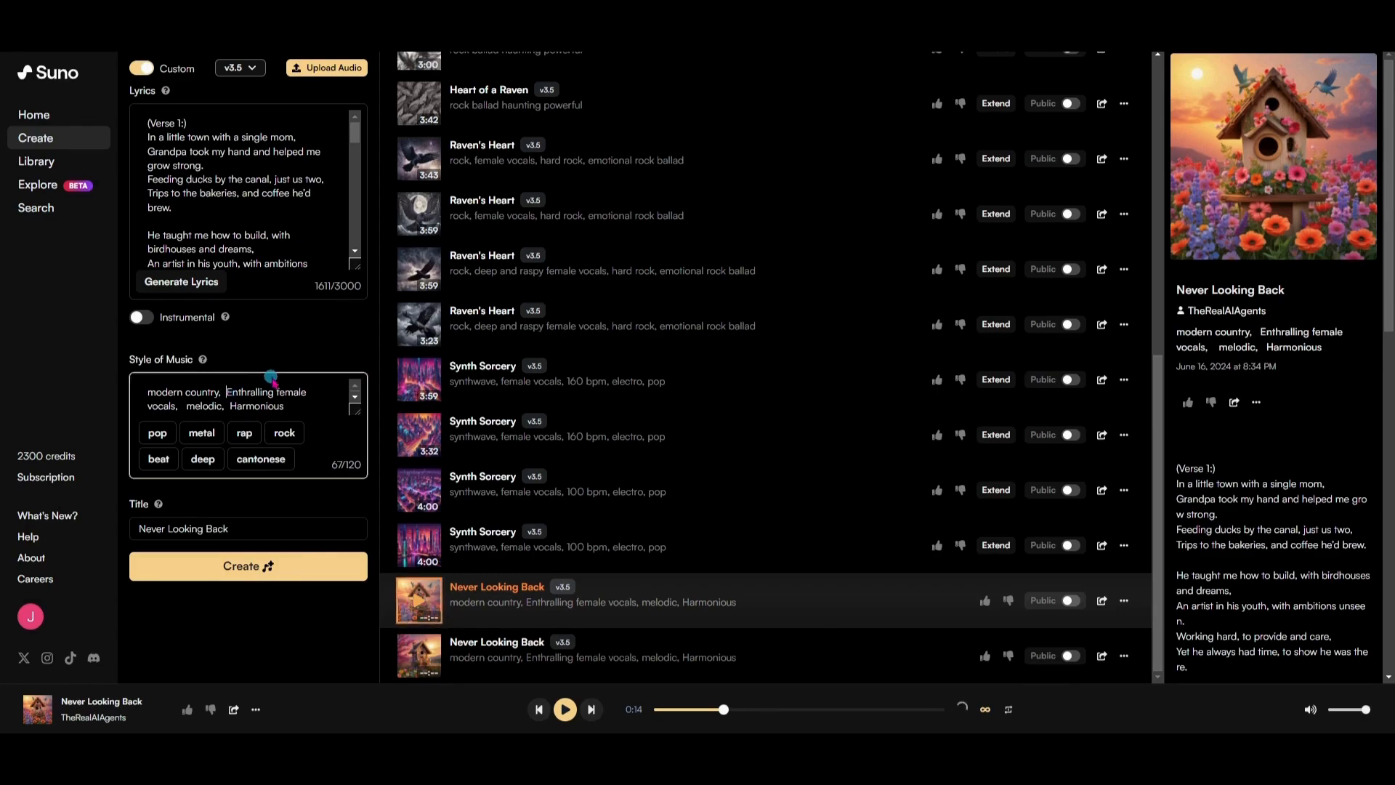
text(older)
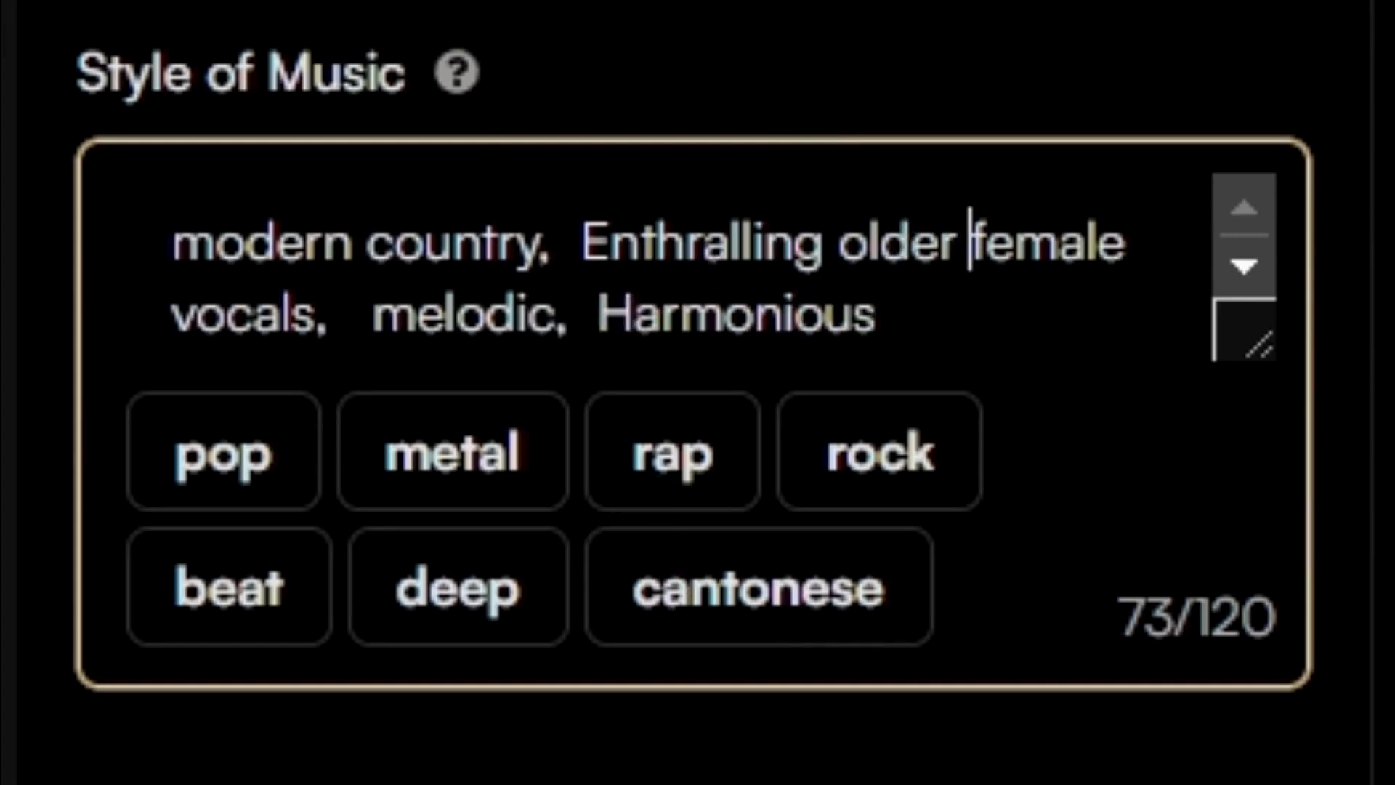
click(694, 782)
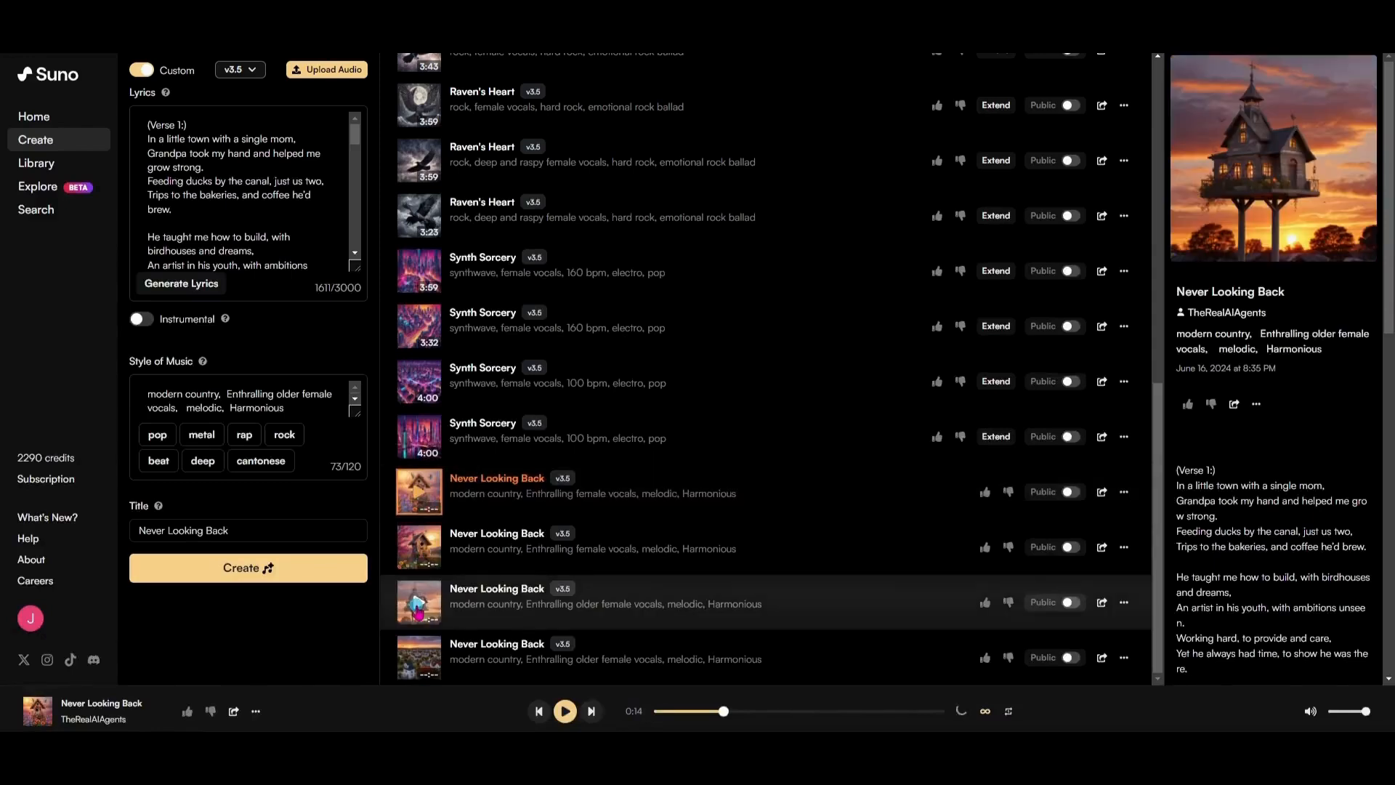
click(420, 660)
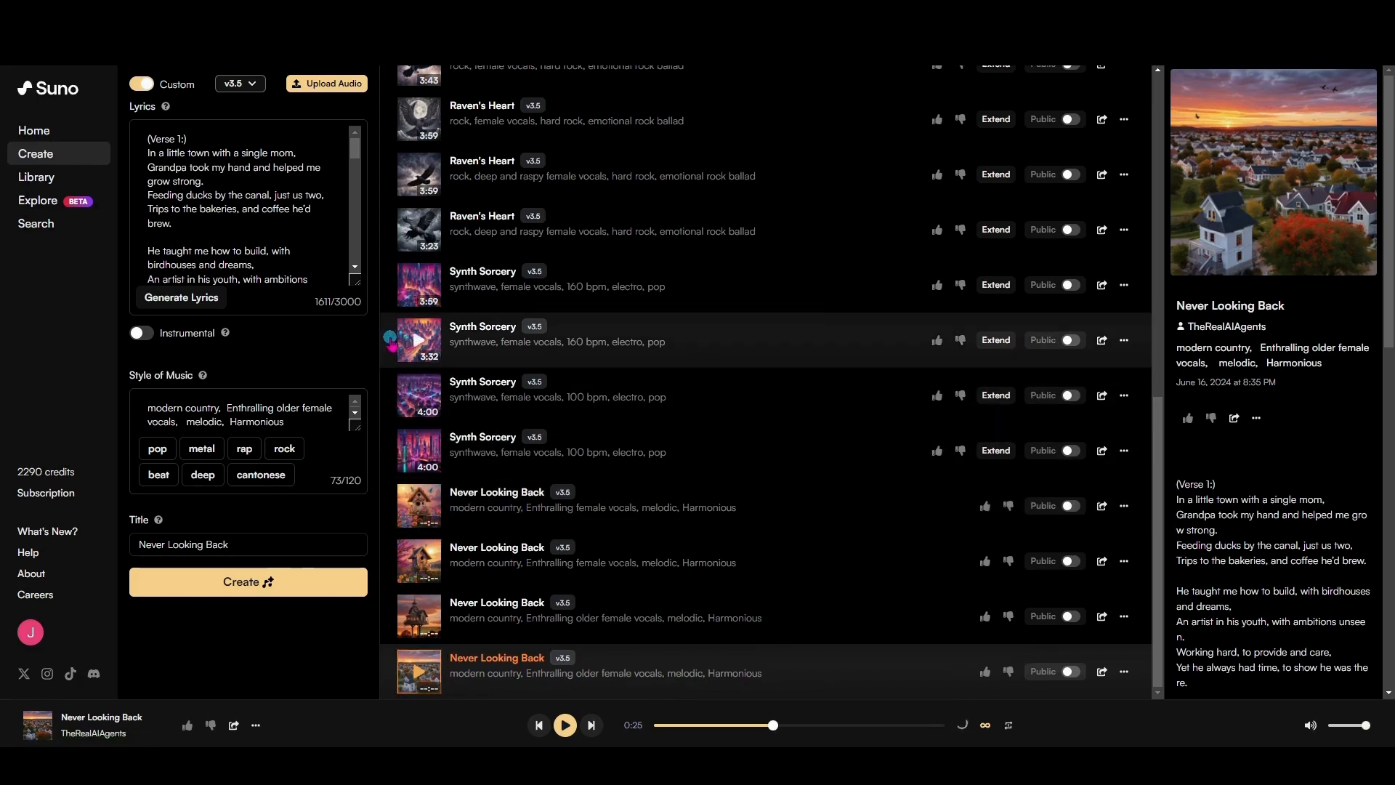
Open the song library and search it for "Euphoric".
scroll(396, 342, up, 1)
scroll(396, 339, up, 7)
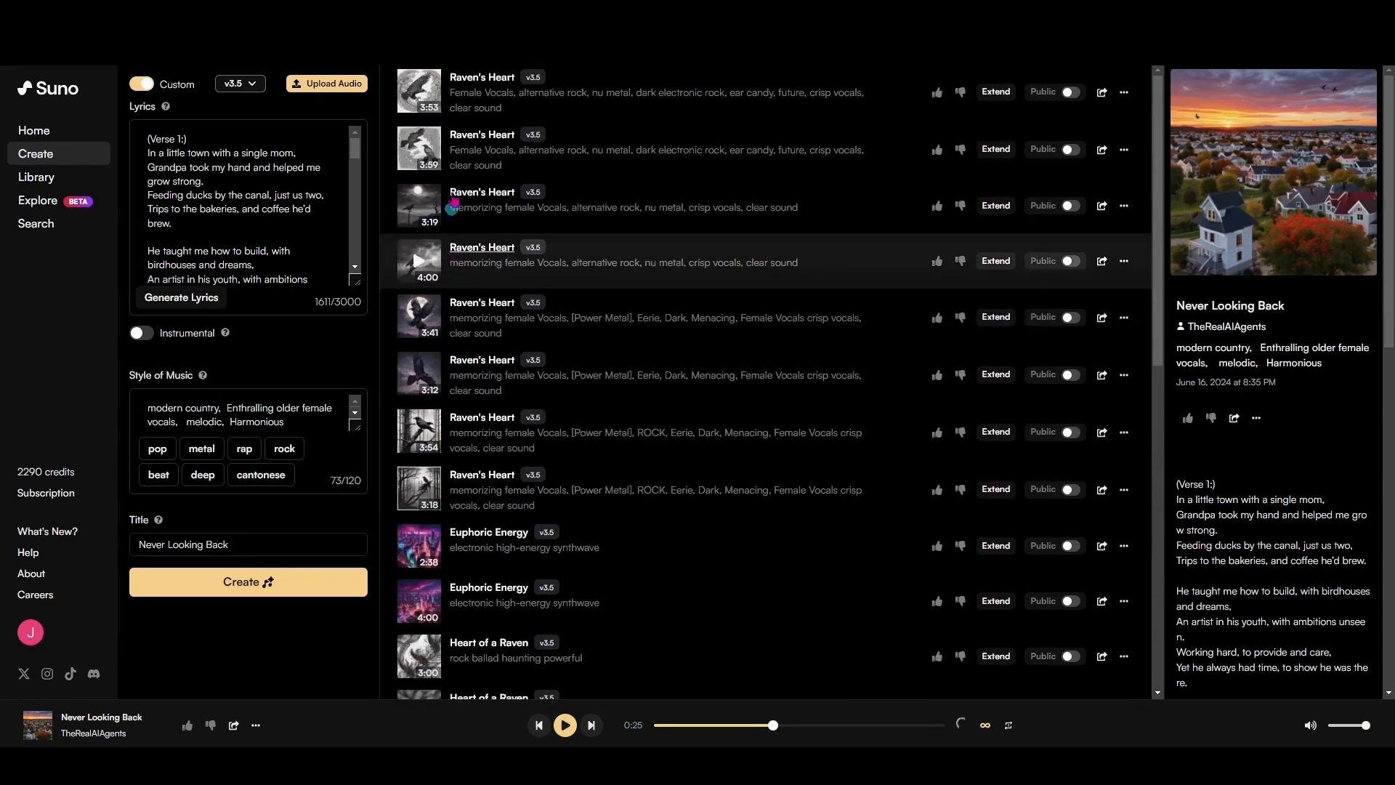
click(40, 181)
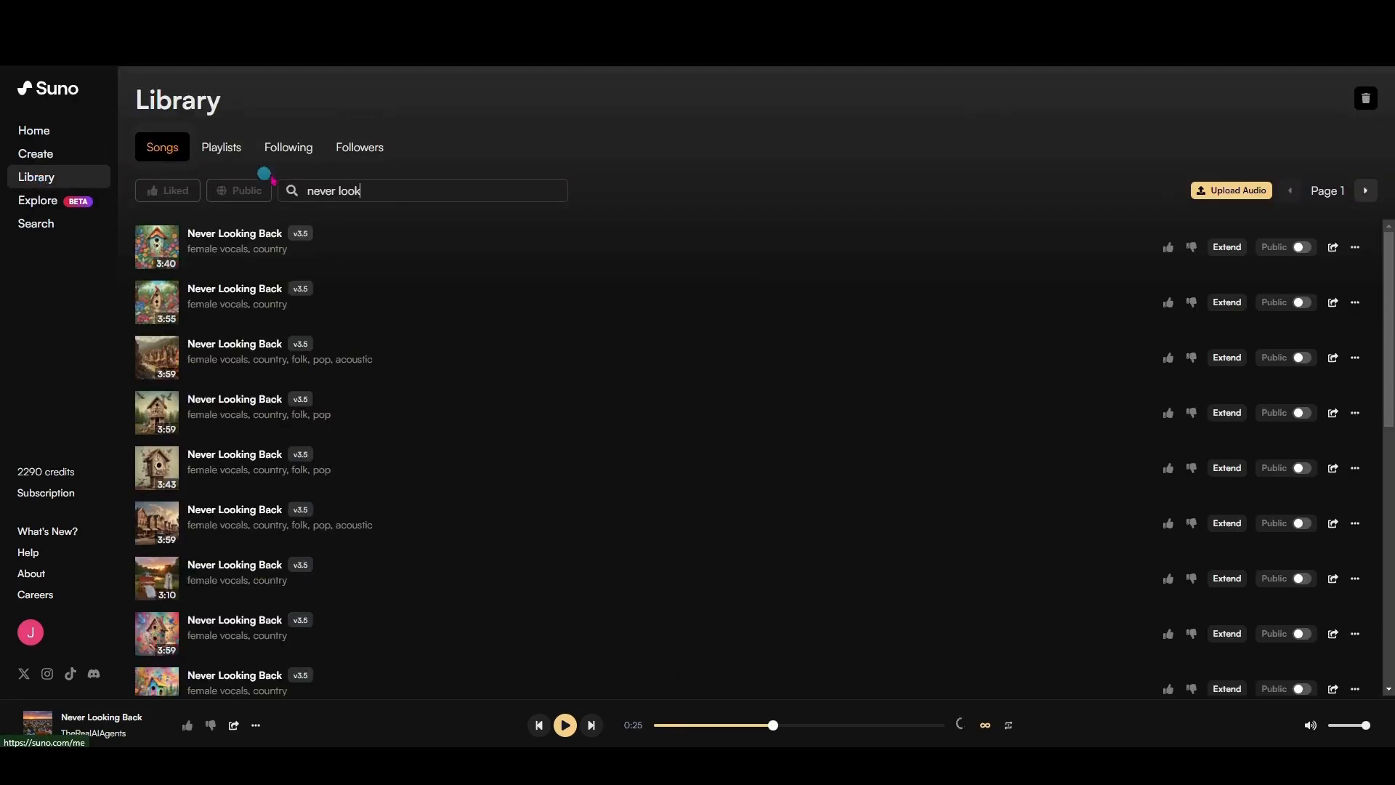
drag(374, 191, 182, 195)
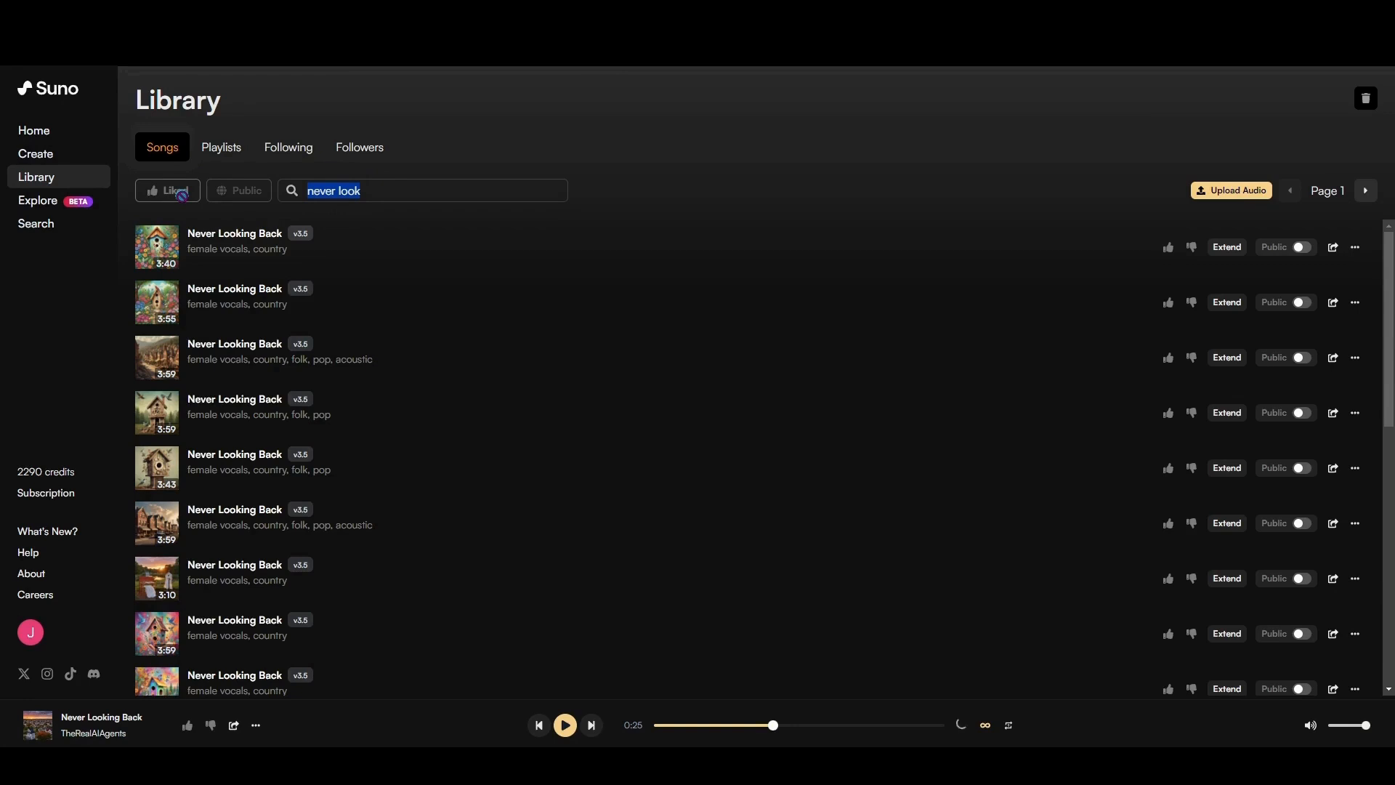
text(Euphoric)
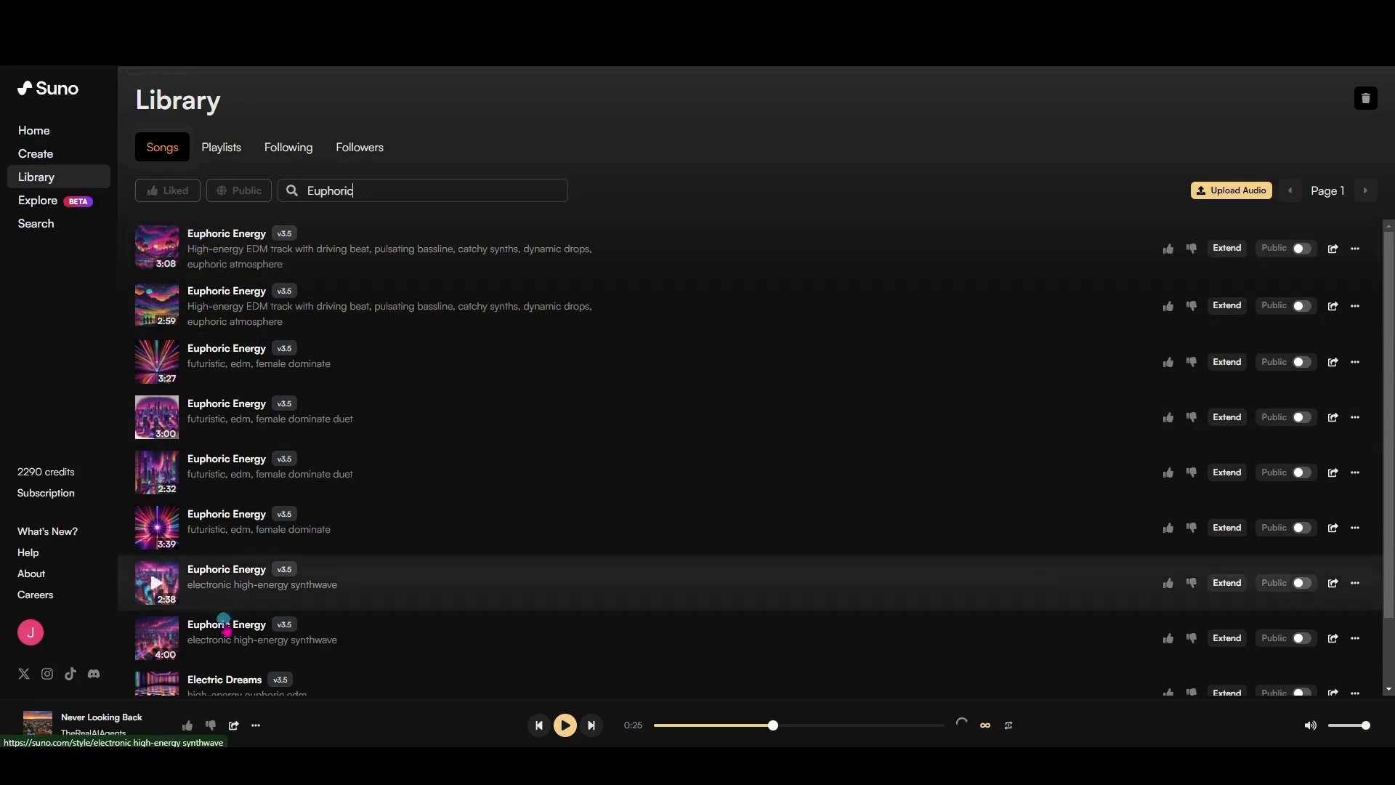
Download the 4:00 "Euphoric Energy" song in the electronic high-energy synthwave style as WAV audio.
scroll(231, 629, down, 1)
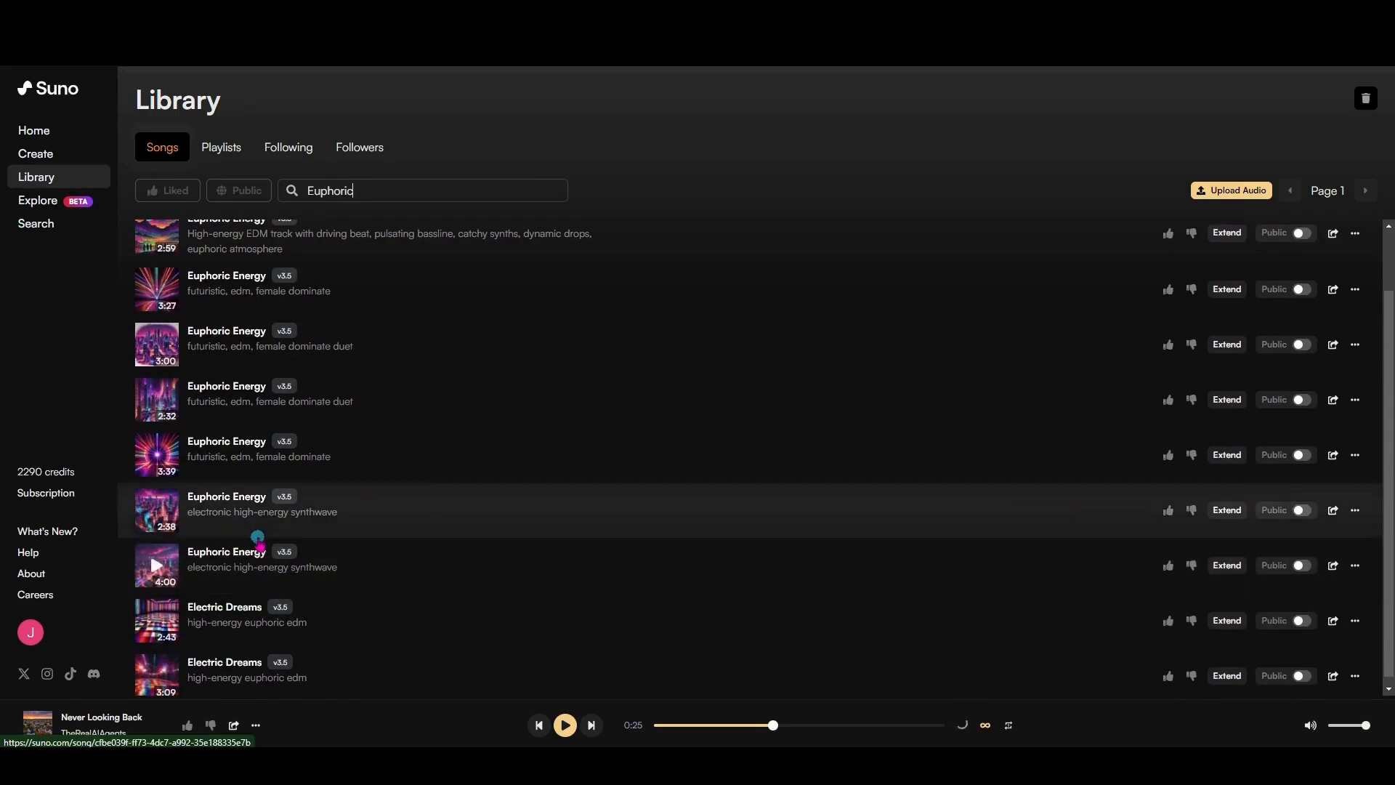
scroll(436, 421, up, 1)
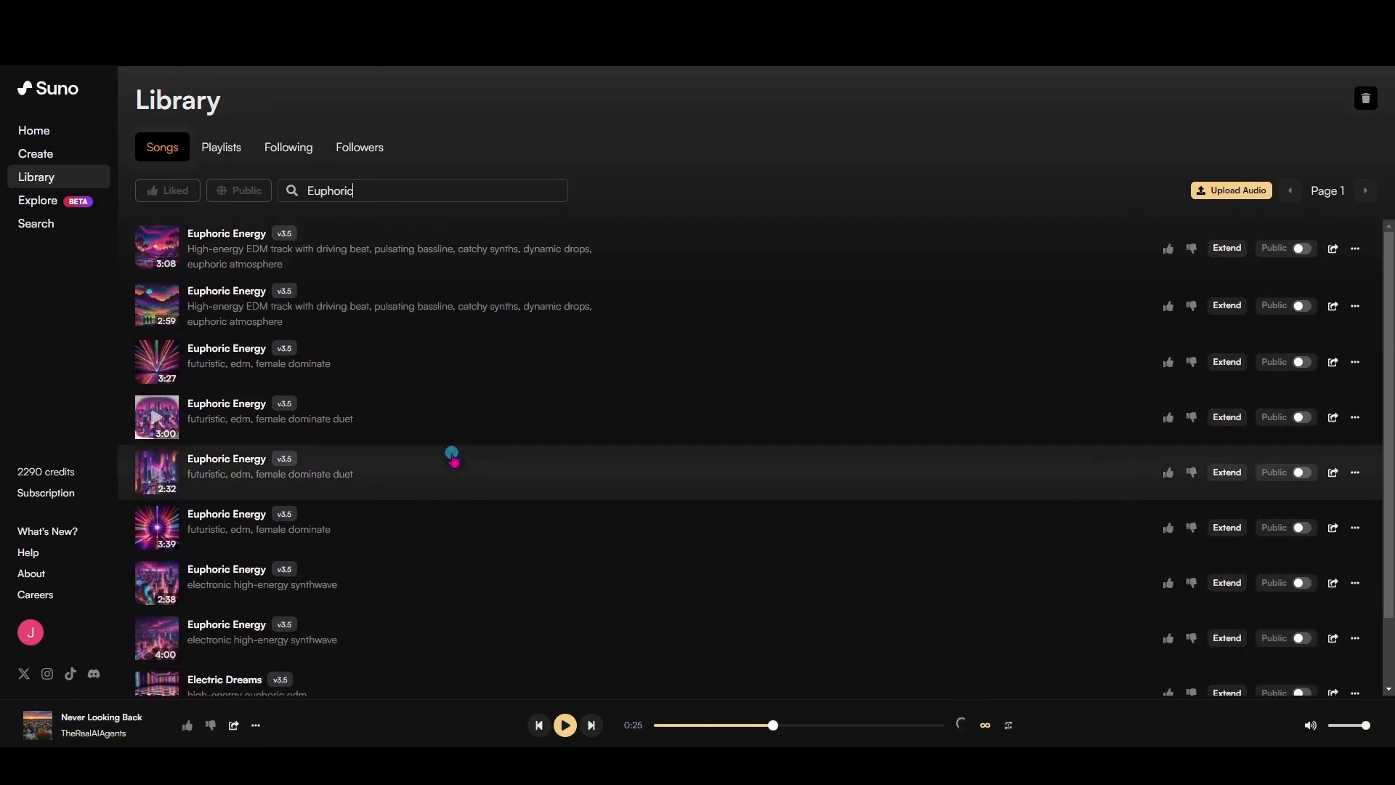
scroll(392, 298, down, 1)
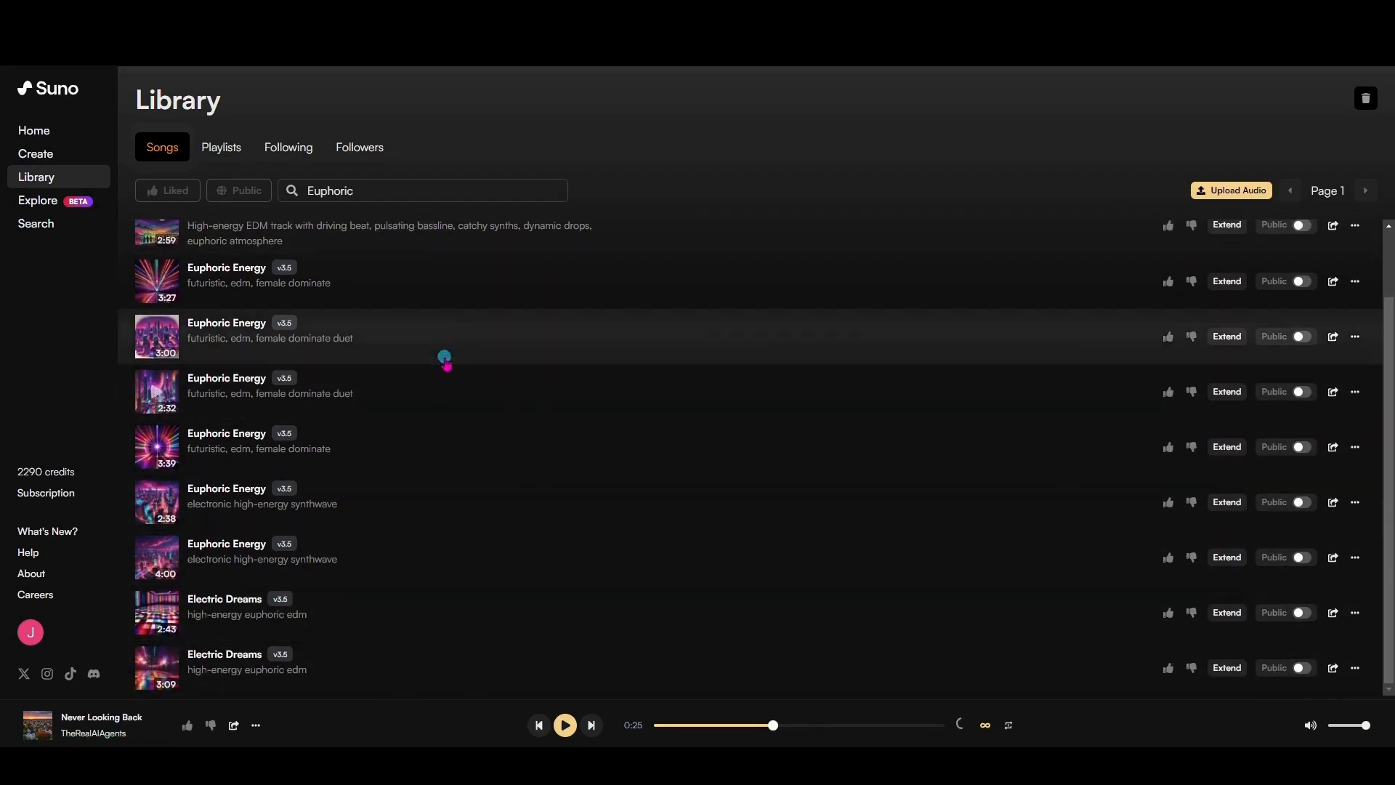
scroll(444, 347, up, 1)
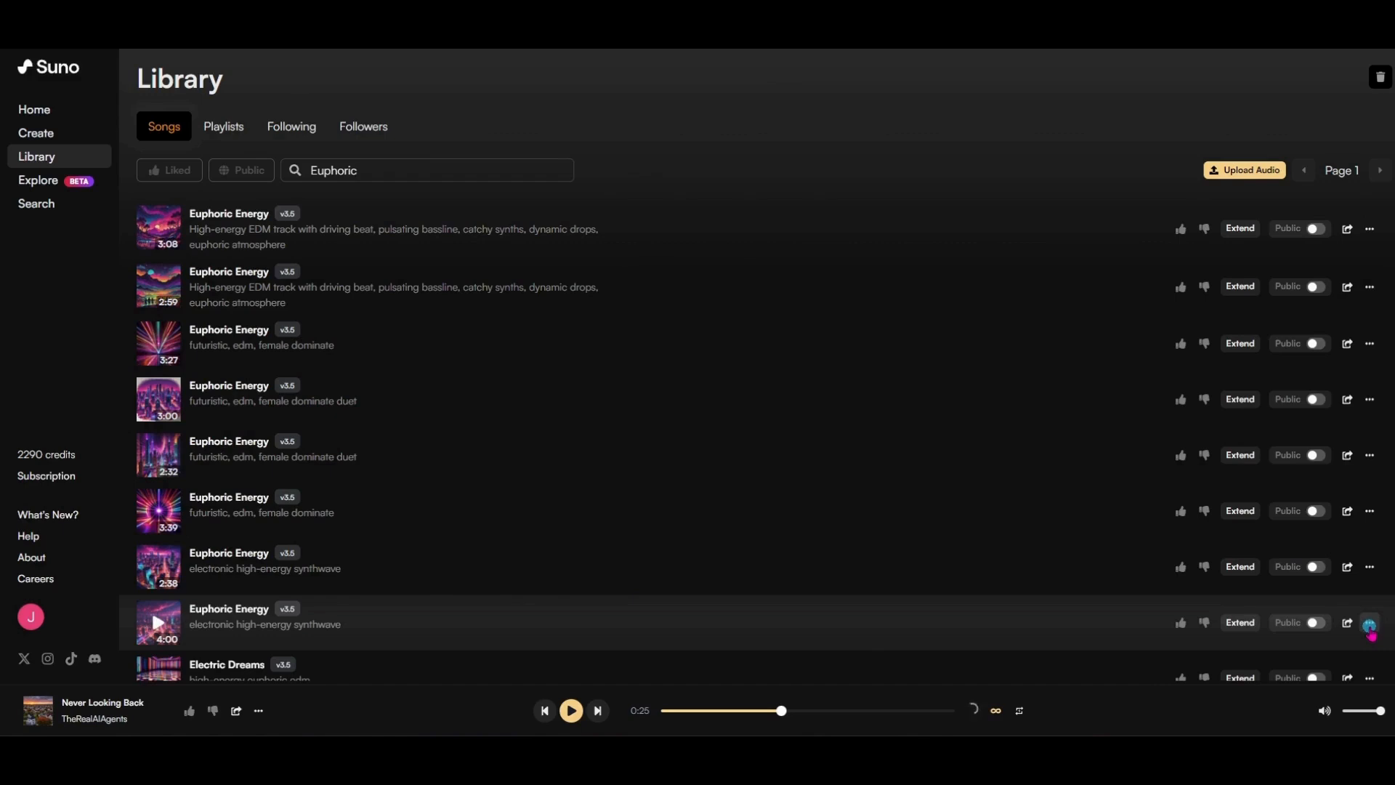
click(1369, 624)
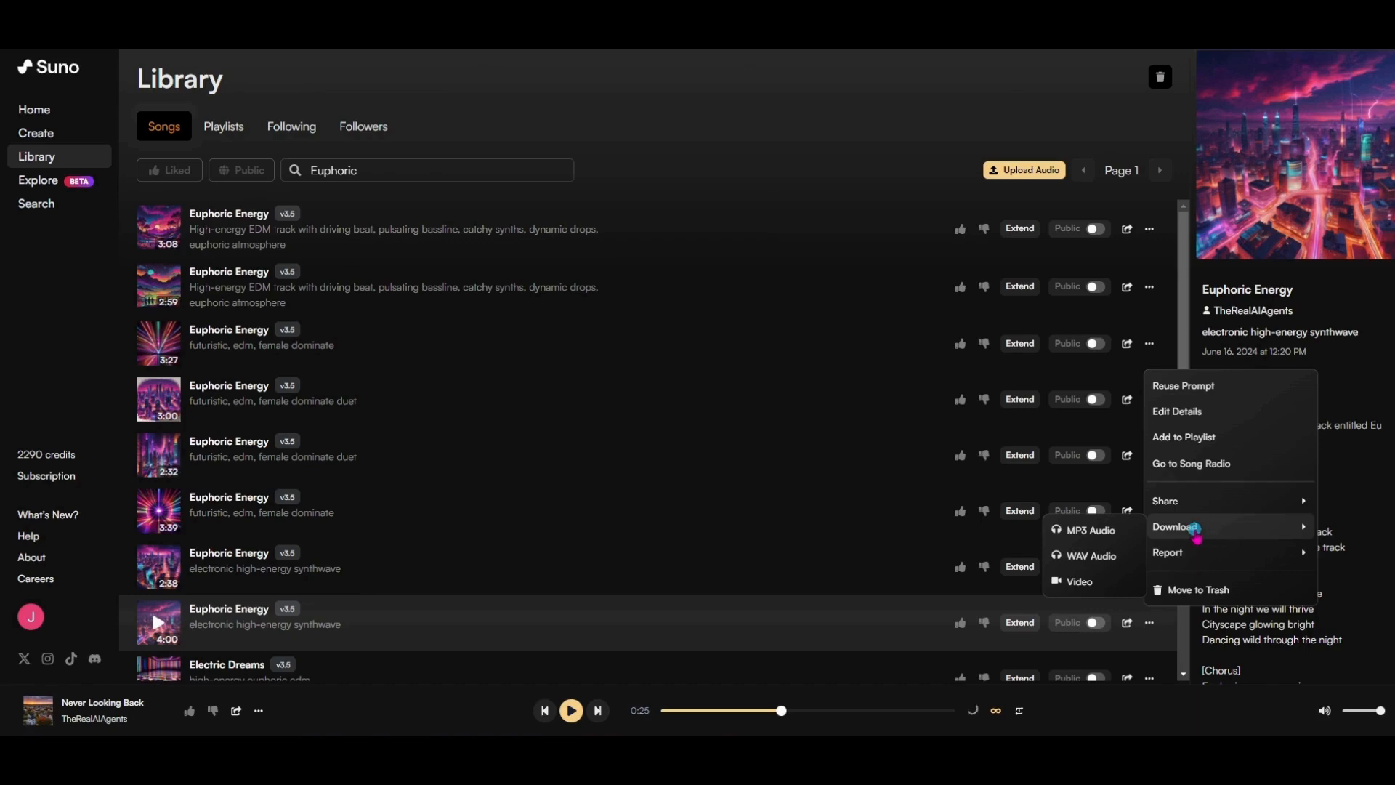
click(1101, 559)
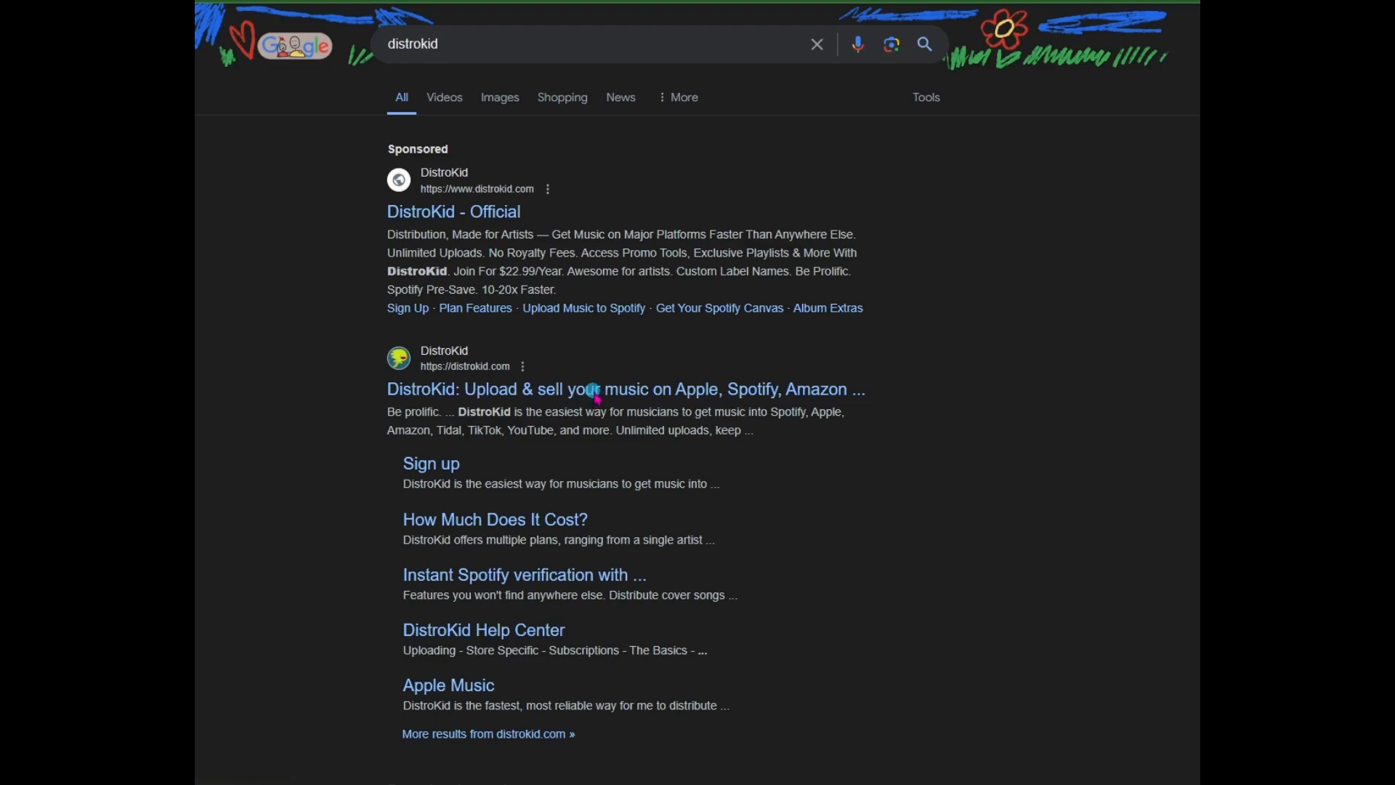
Open the main DistroKid website from the Google results for "distrokid" and sign in.
click(594, 392)
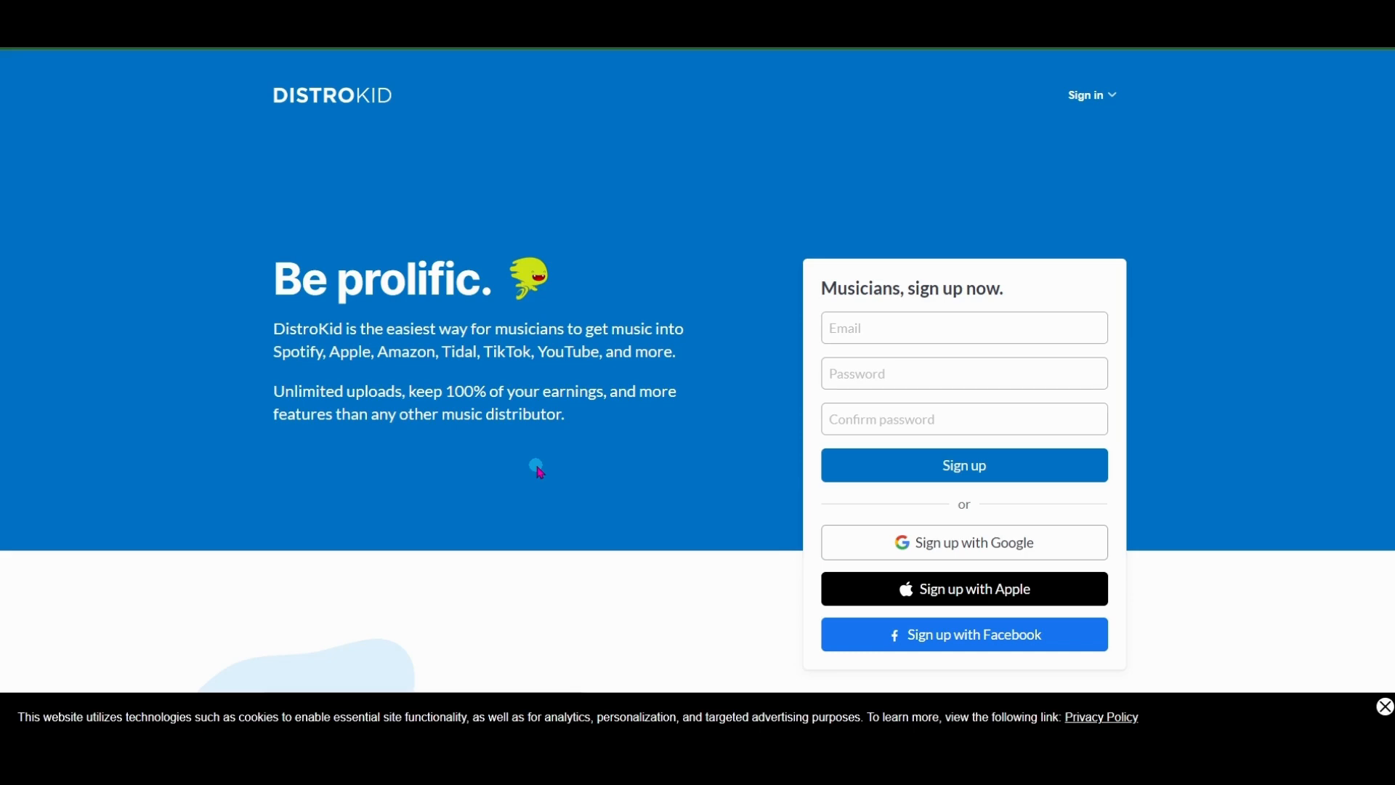
click(1095, 99)
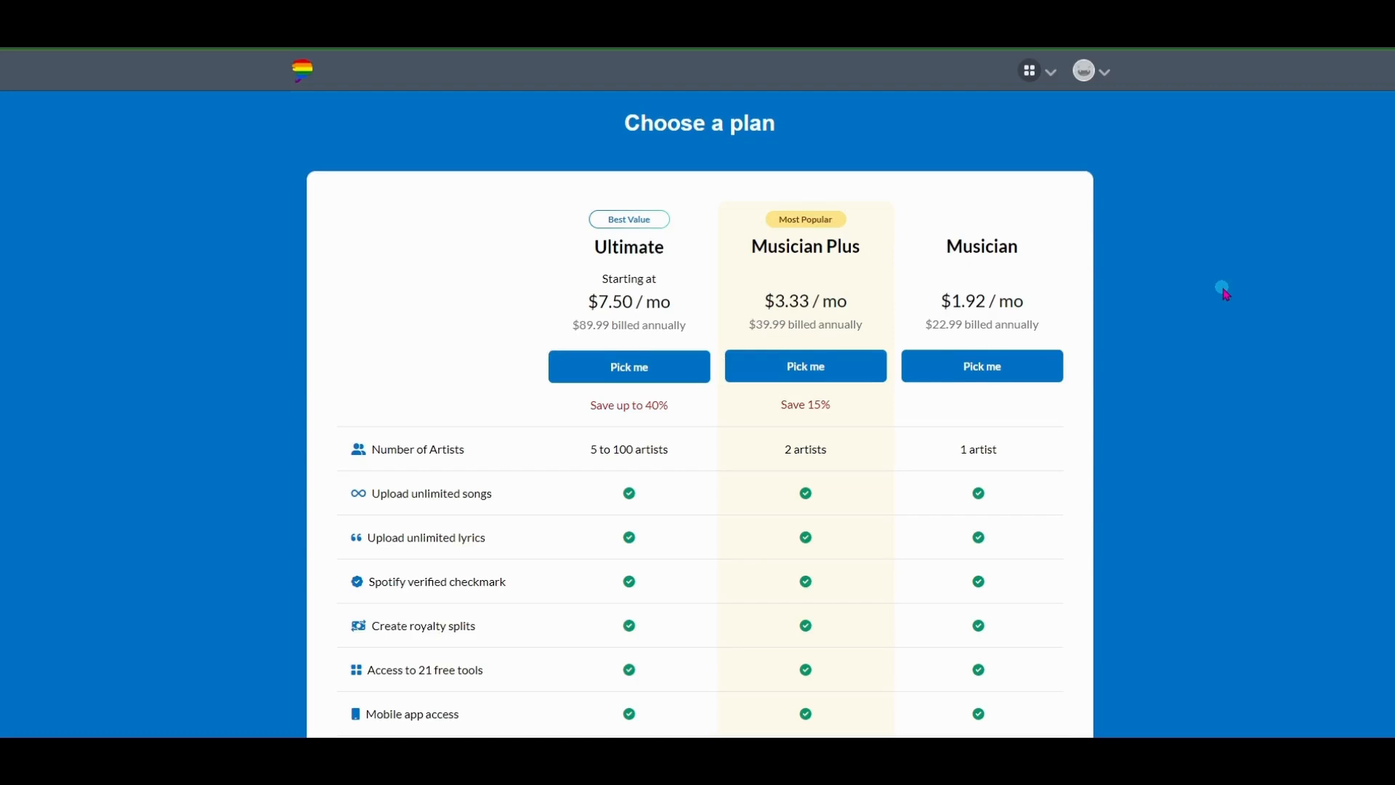
Compare the prices and features of DistroKid's Ultimate, Musician Plus and Musician plans.
scroll(1224, 290, down, 2)
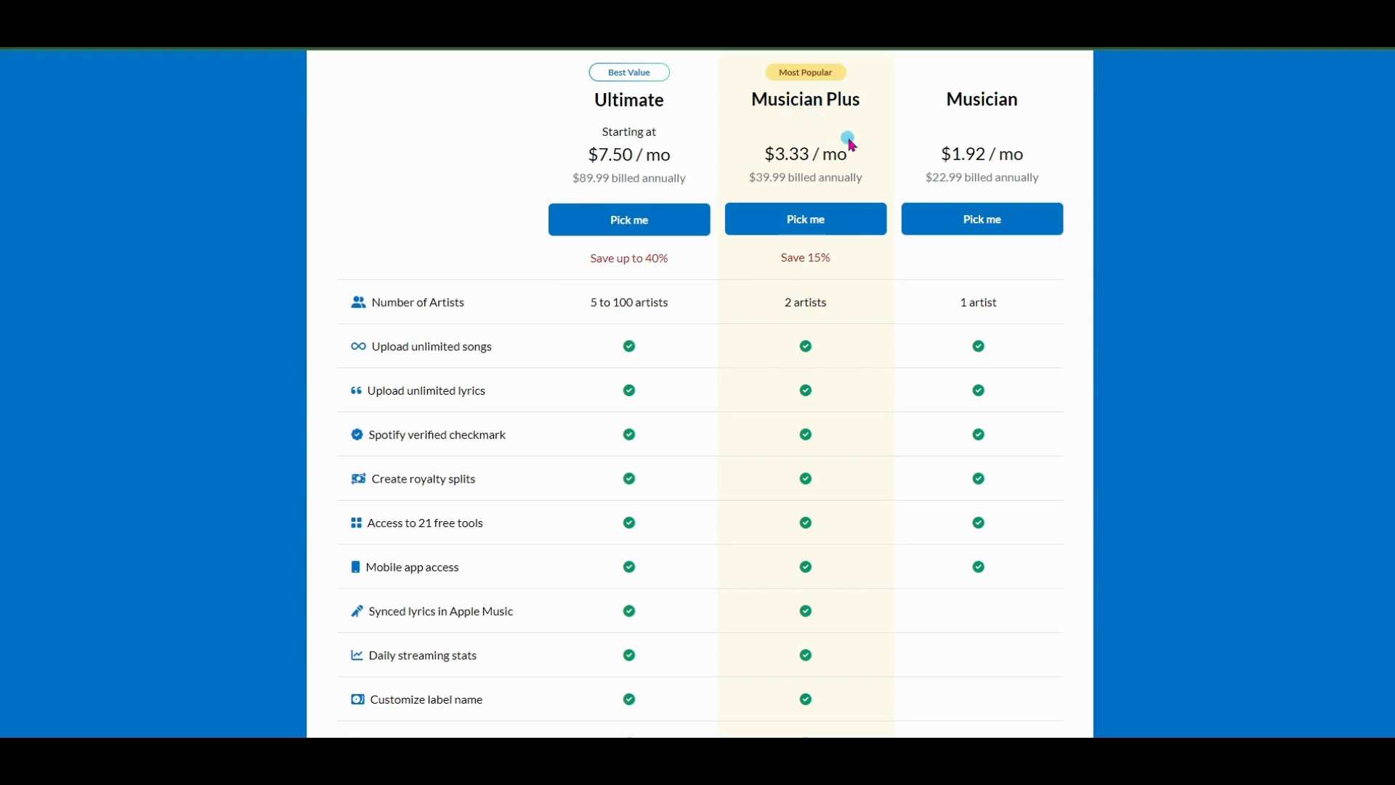
scroll(819, 576, down, 3)
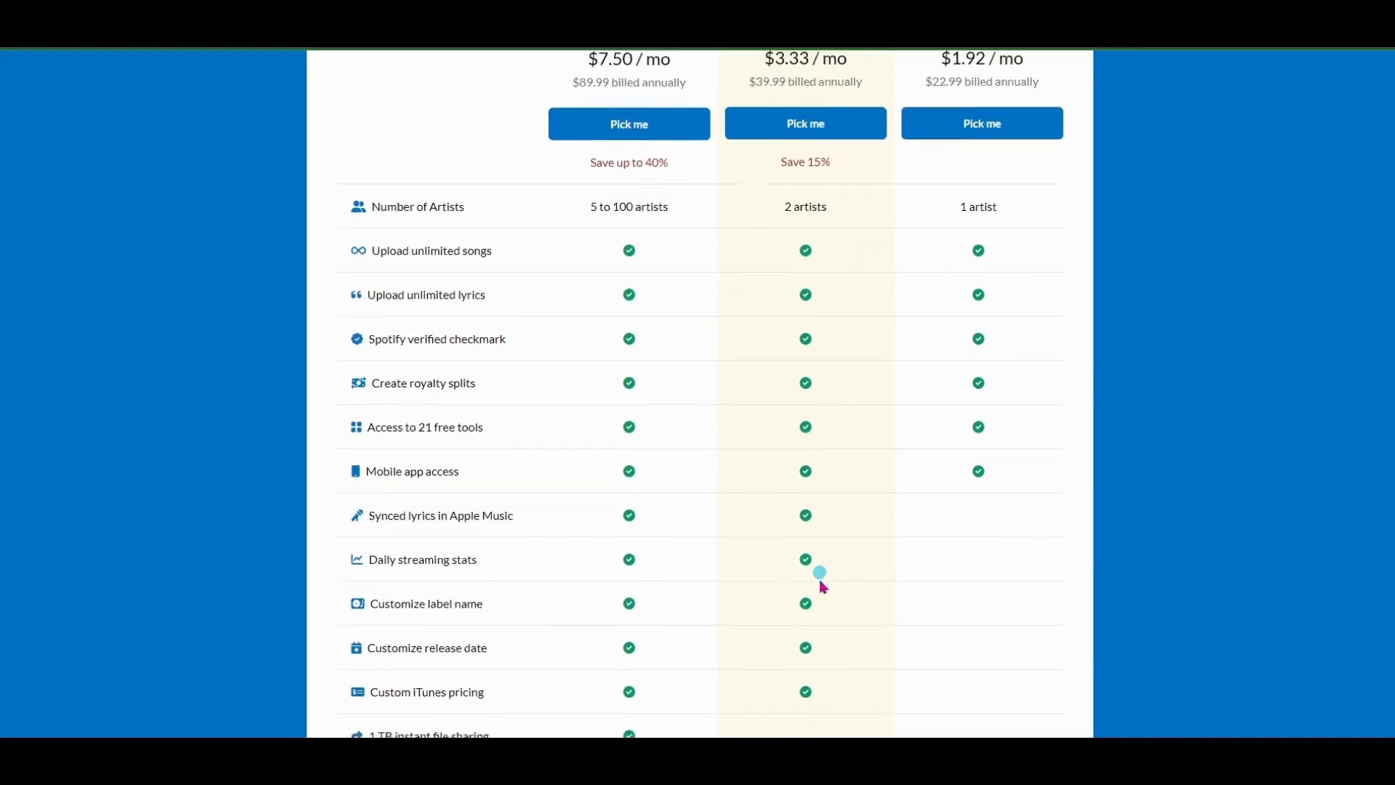
scroll(819, 581, down, 1)
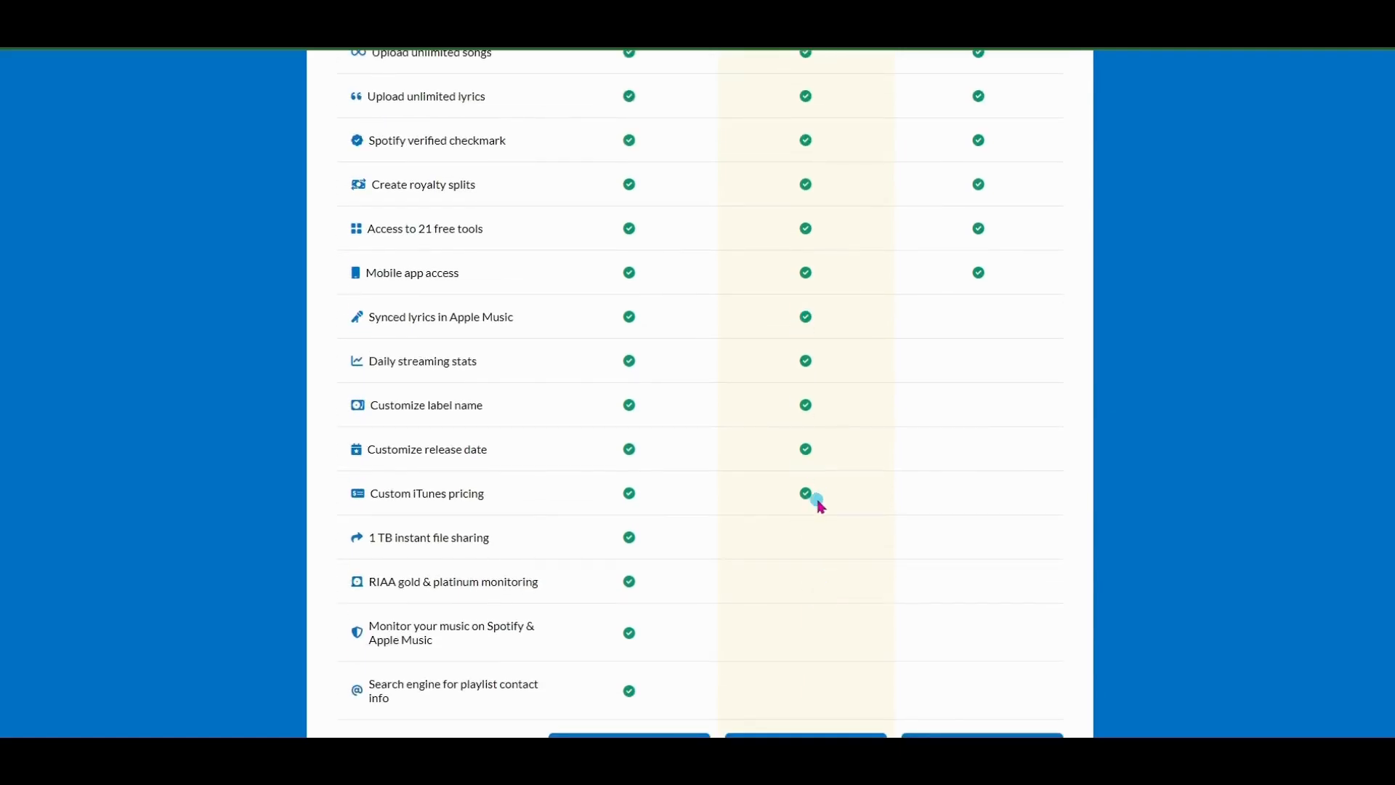
scroll(817, 500, up, 3)
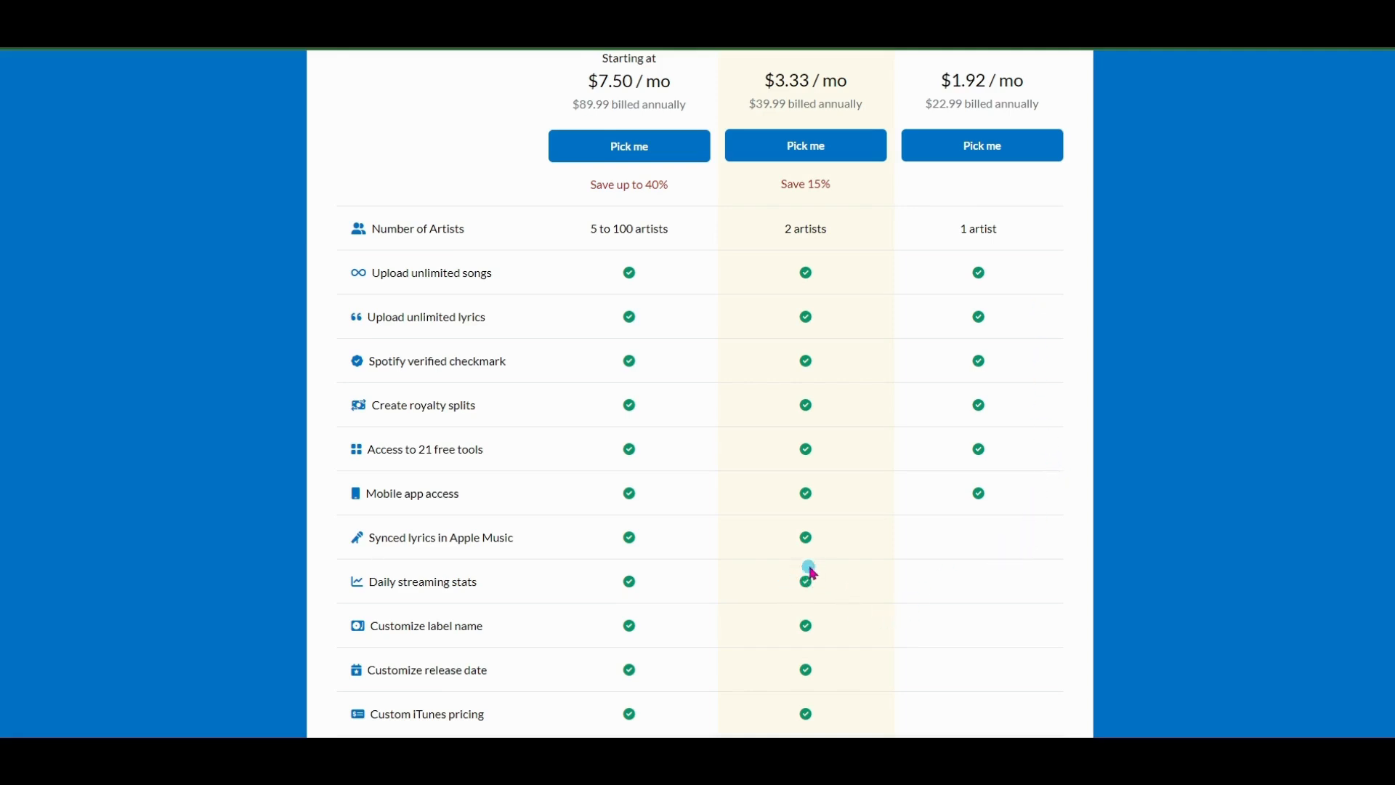
scroll(800, 580, down, 1)
scroll(808, 571, down, 2)
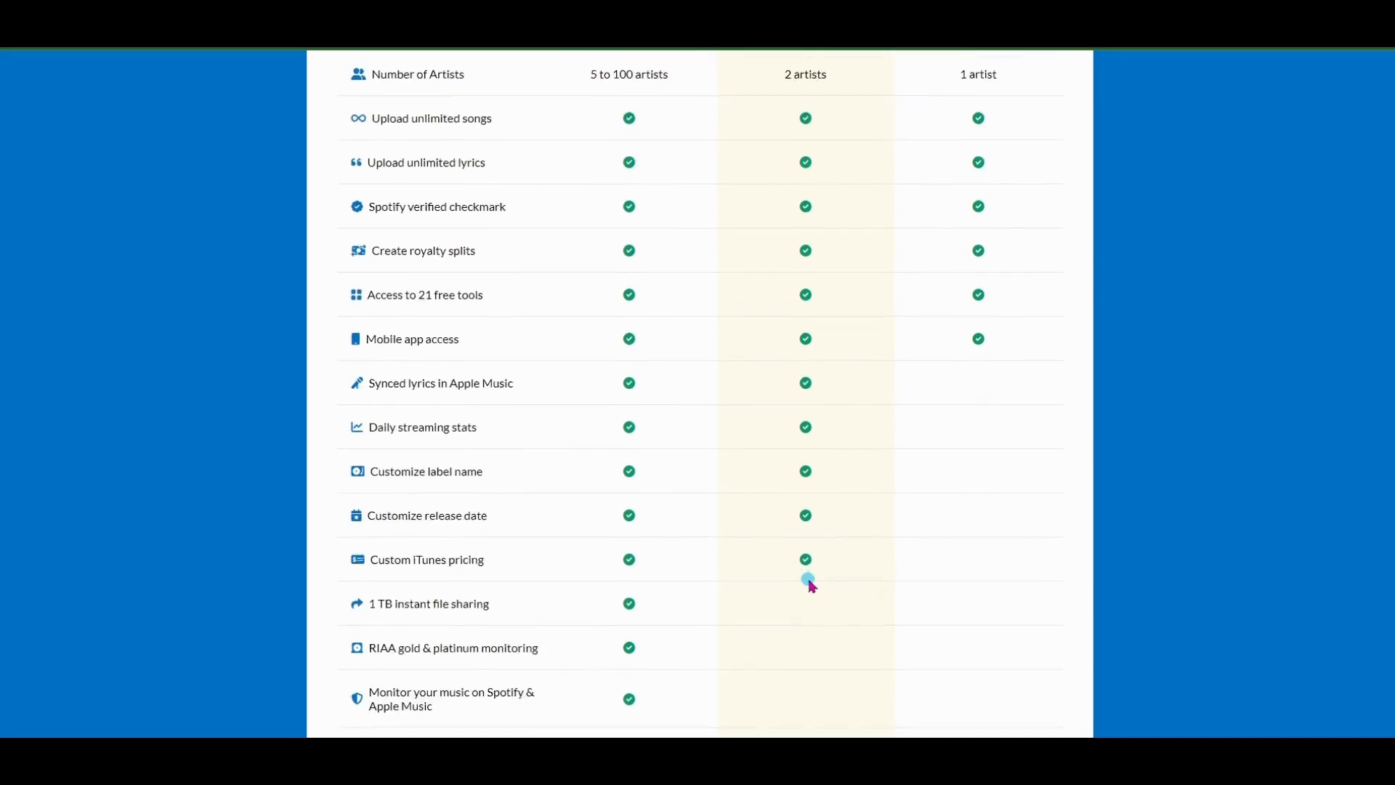
scroll(815, 567, up, 4)
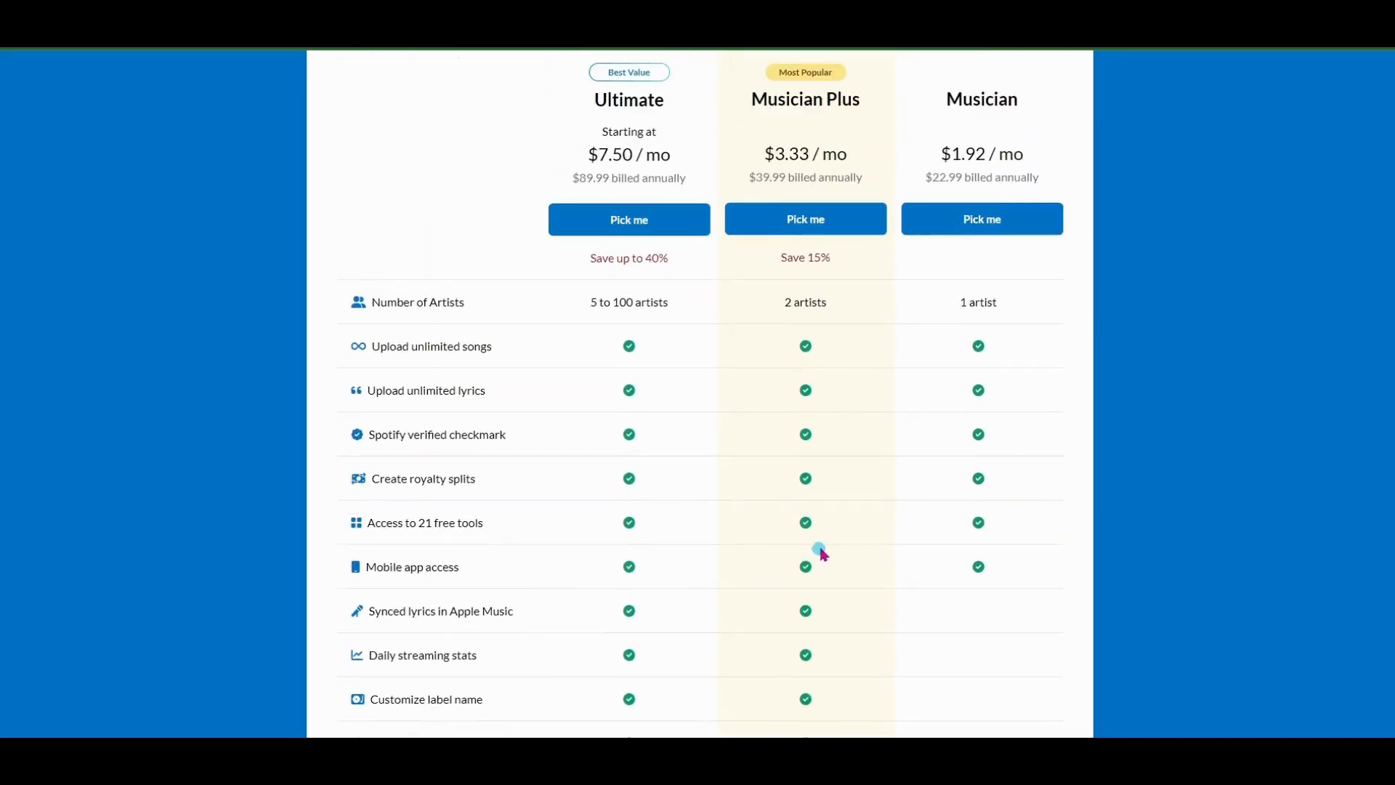
Expand the "Enhance your music" goodies and look through the listed extras.
scroll(1162, 393, up, 2)
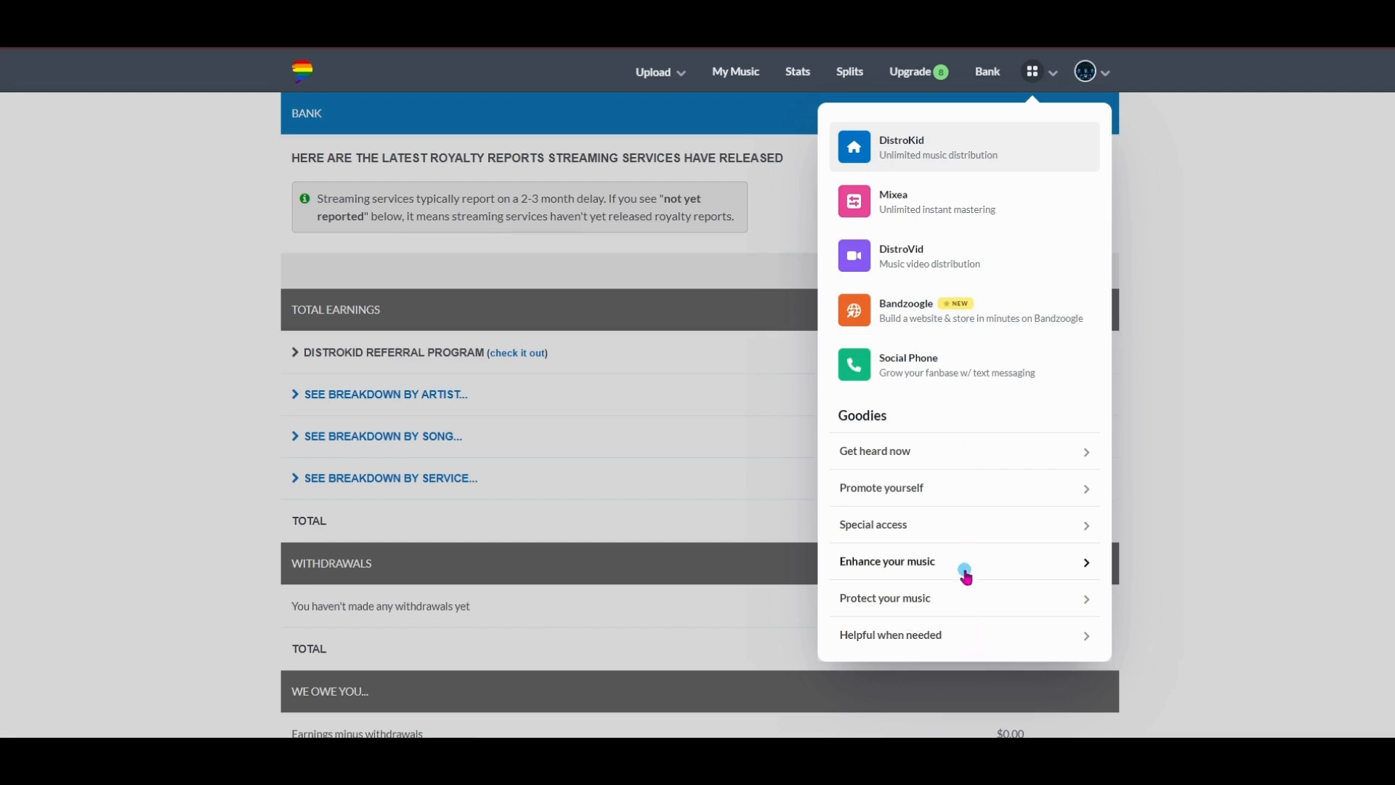
click(932, 563)
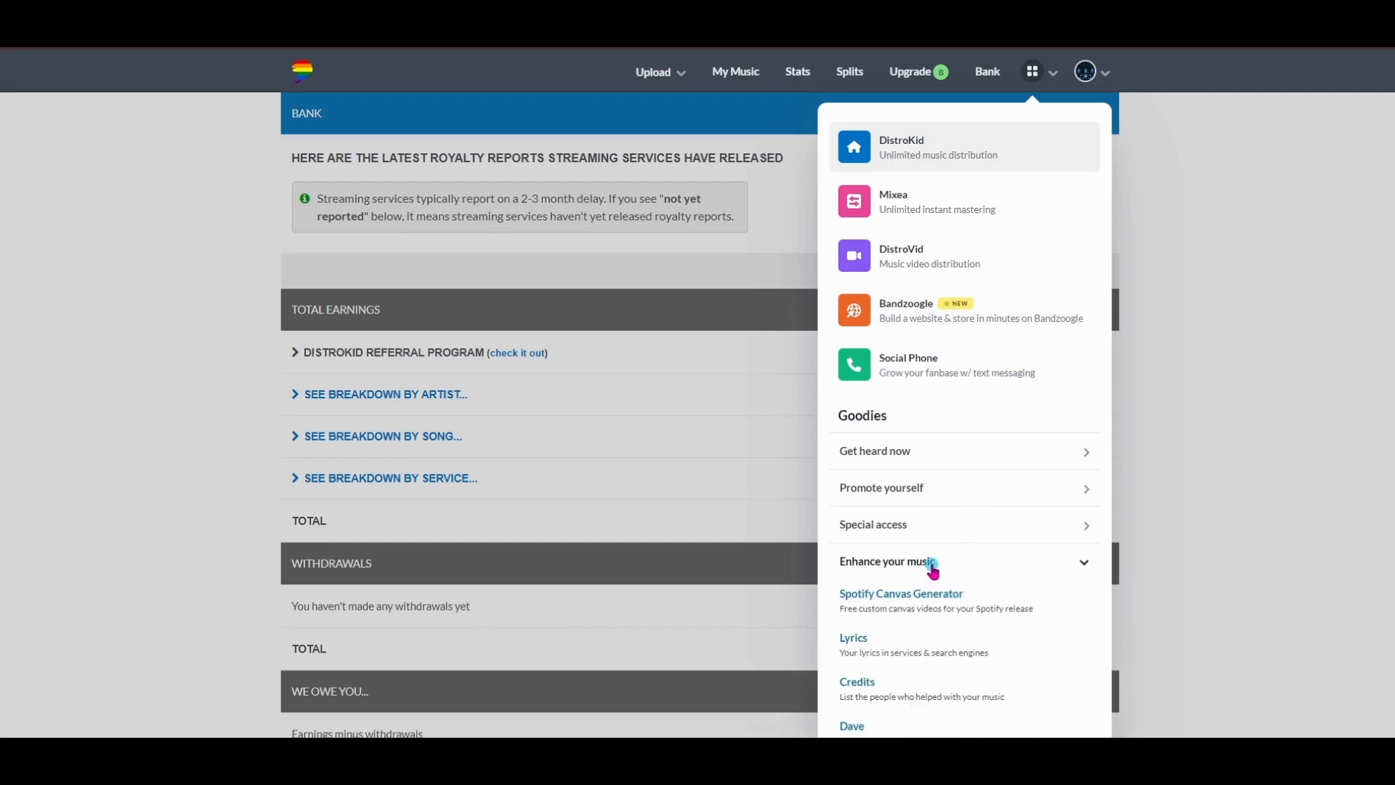
scroll(933, 571, down, 2)
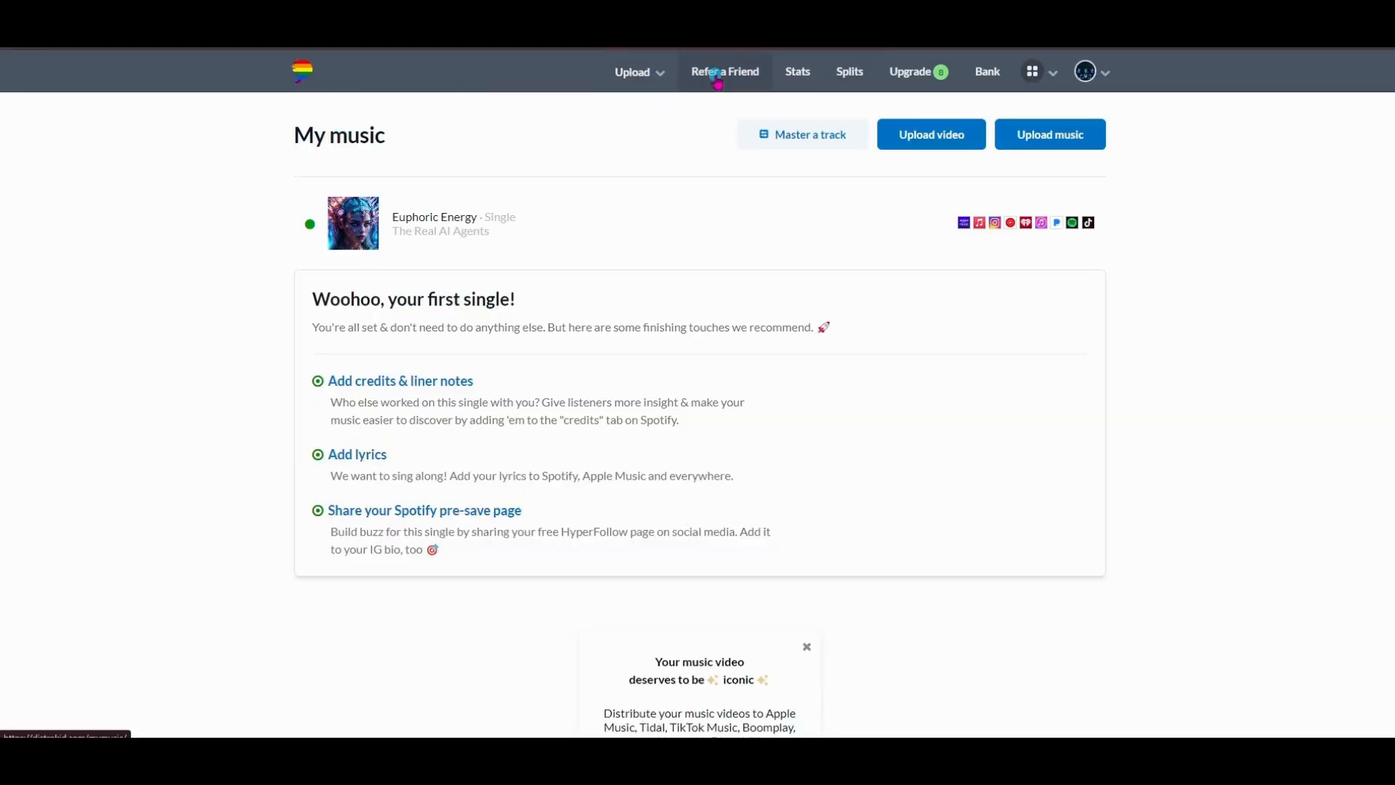
Open the Mixea track mastering page from My music and review its sound settings, audio formats and pricing.
click(807, 142)
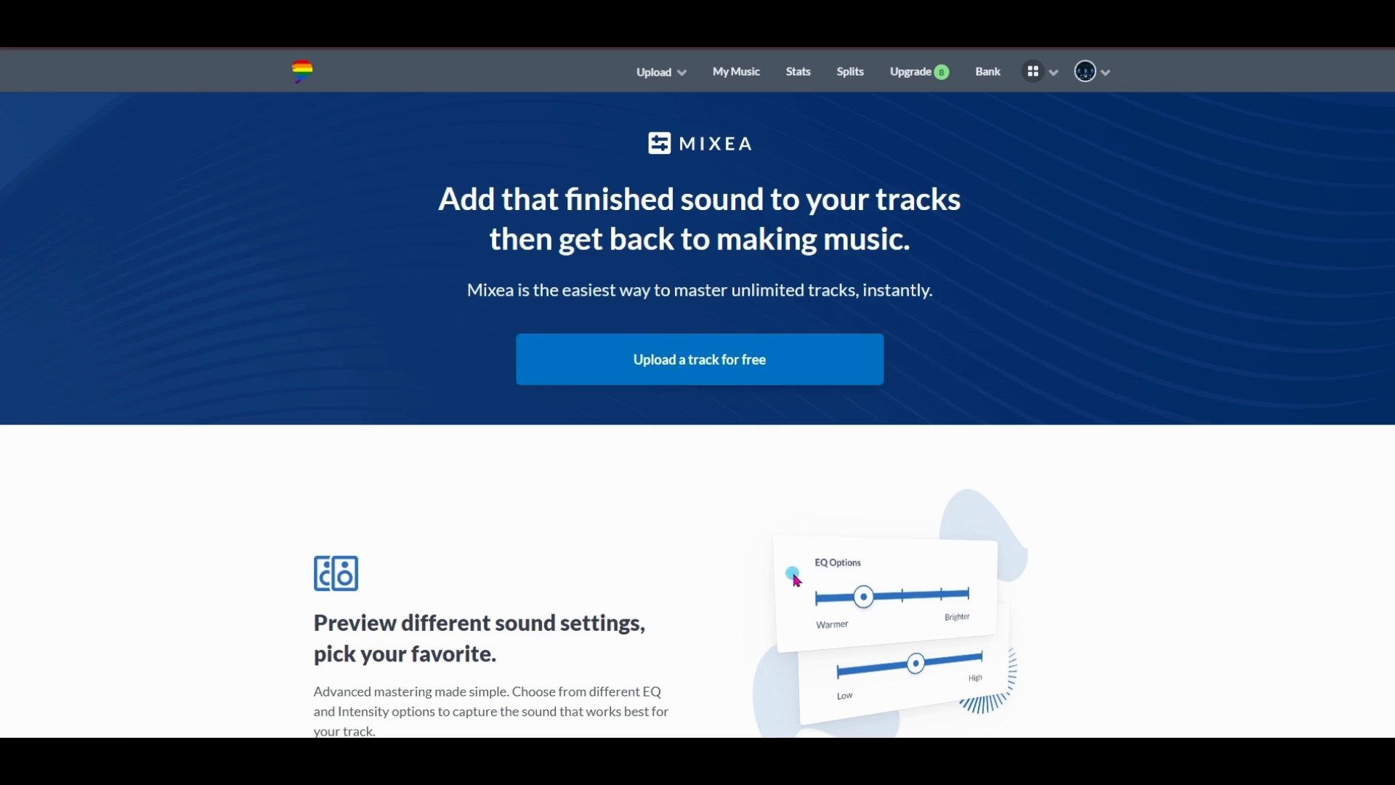
scroll(797, 580, down, 6)
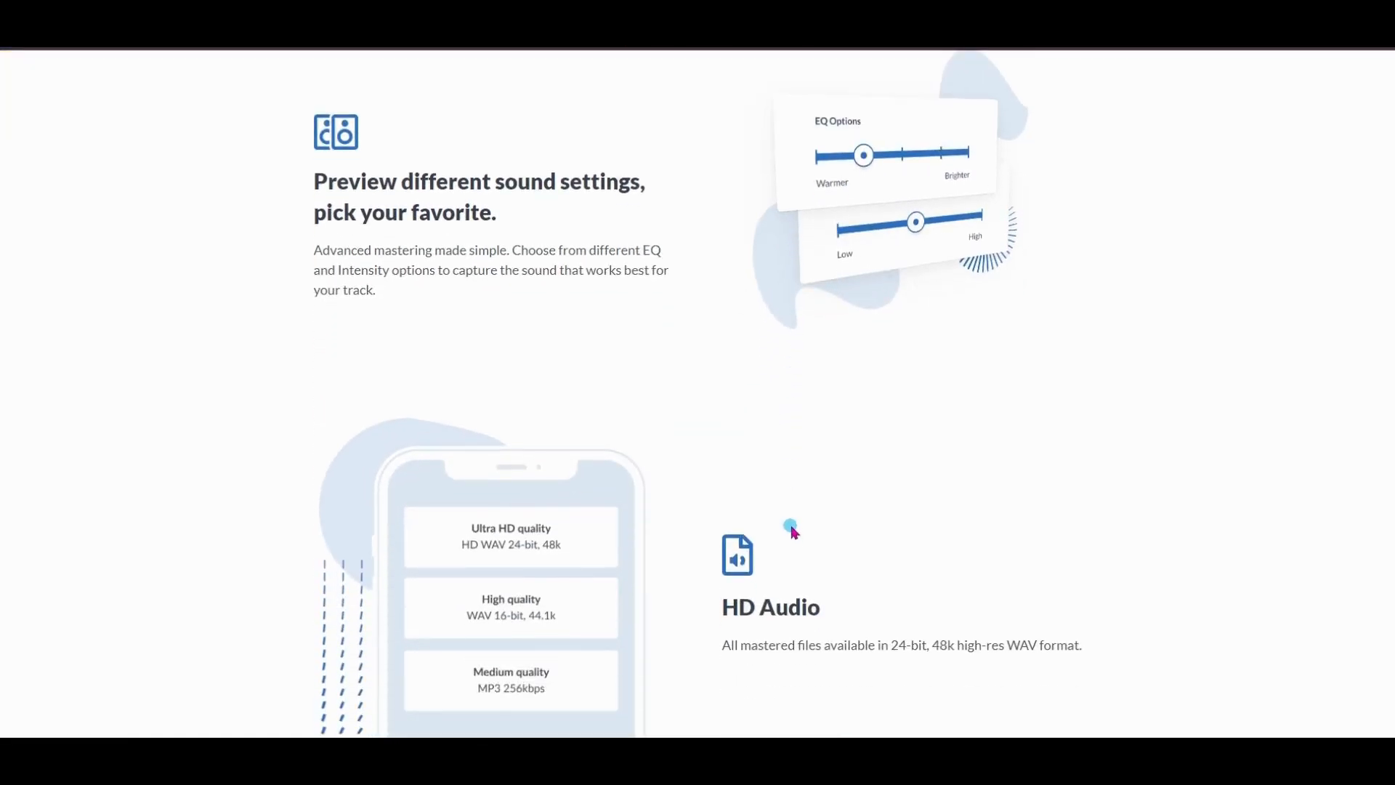
scroll(792, 531, down, 4)
scroll(792, 531, up, 2)
scroll(792, 530, down, 2)
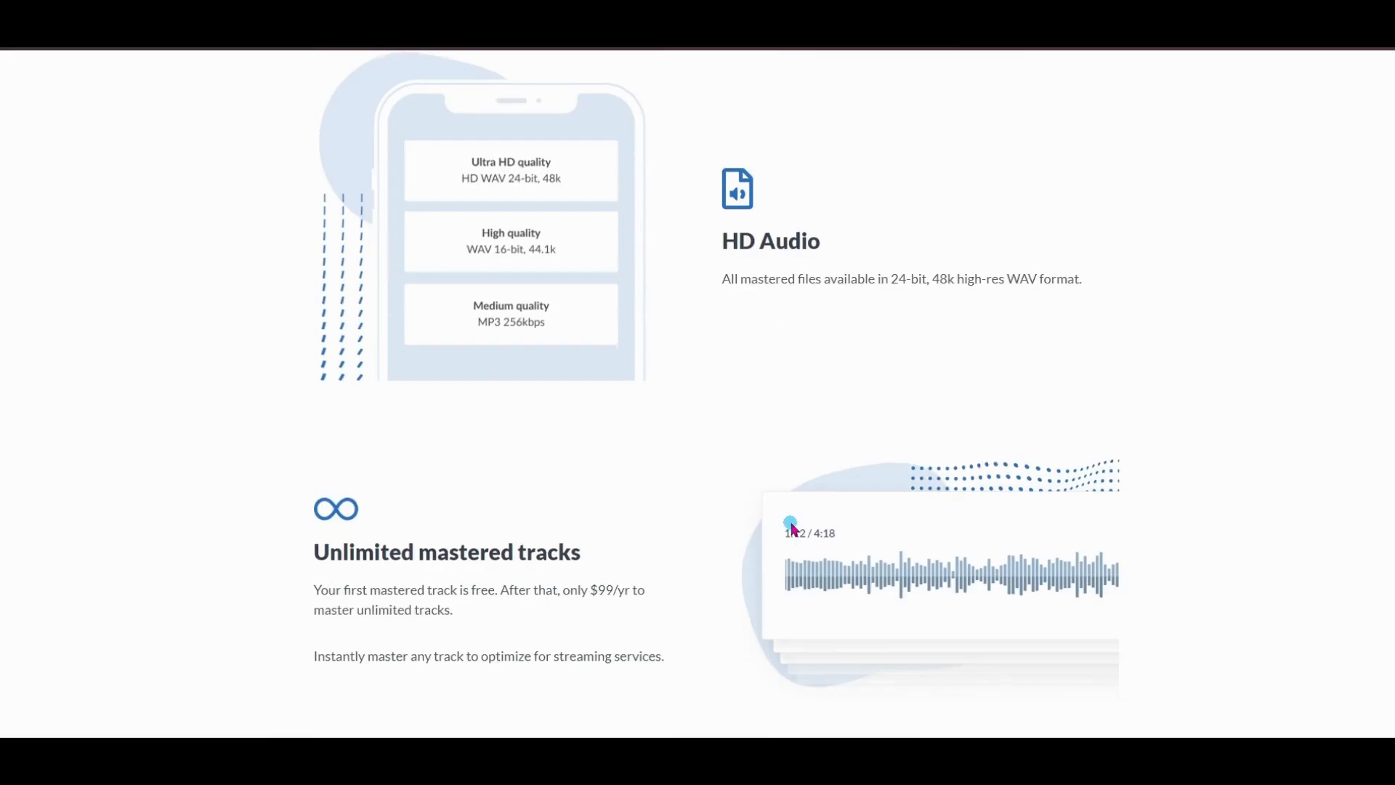
scroll(788, 503, up, 11)
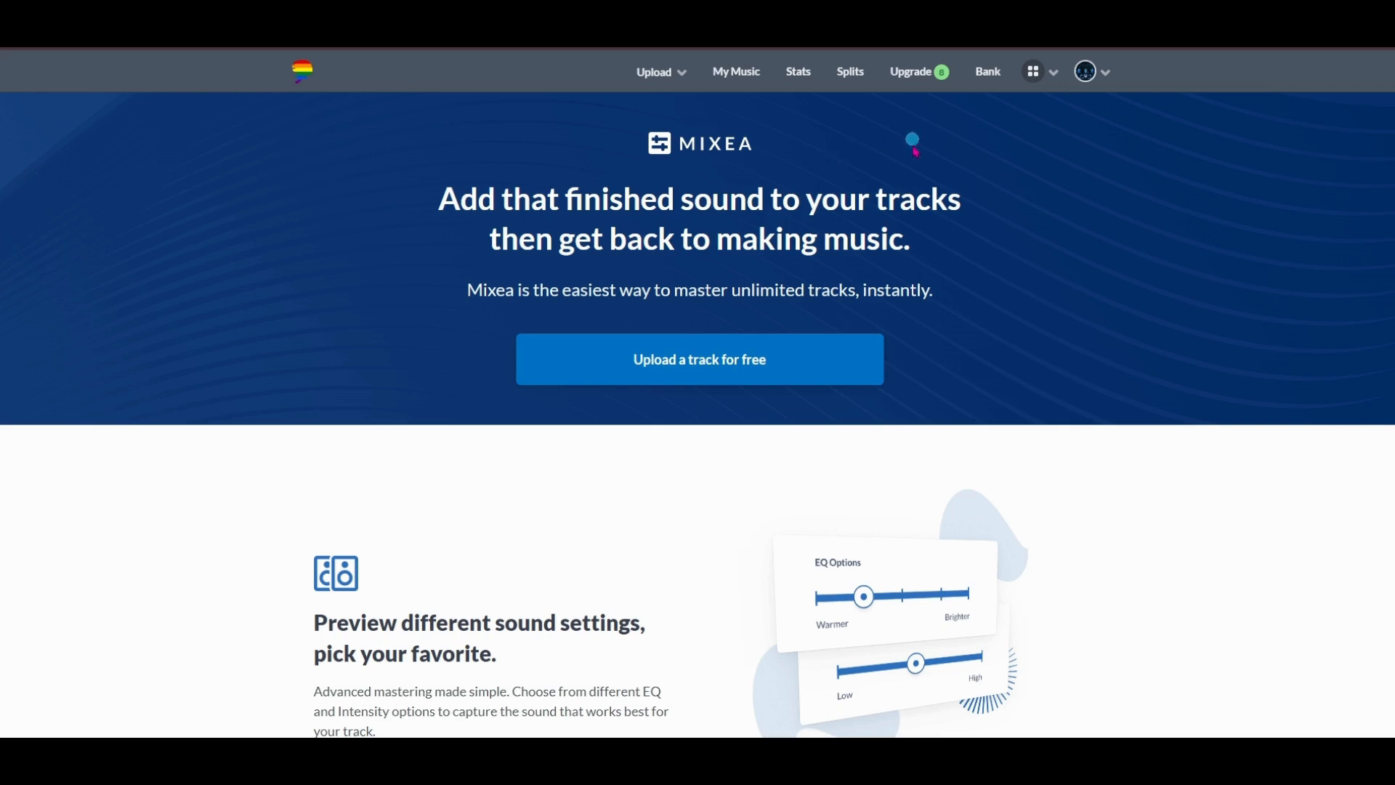
Open the music upload form and keep only Spotify, TikTok, Apple Music, YouTube Music, Tidal, iTunes, Amazon, iHeartRadio, Instagram & Facebook and Pandora selected.
click(680, 80)
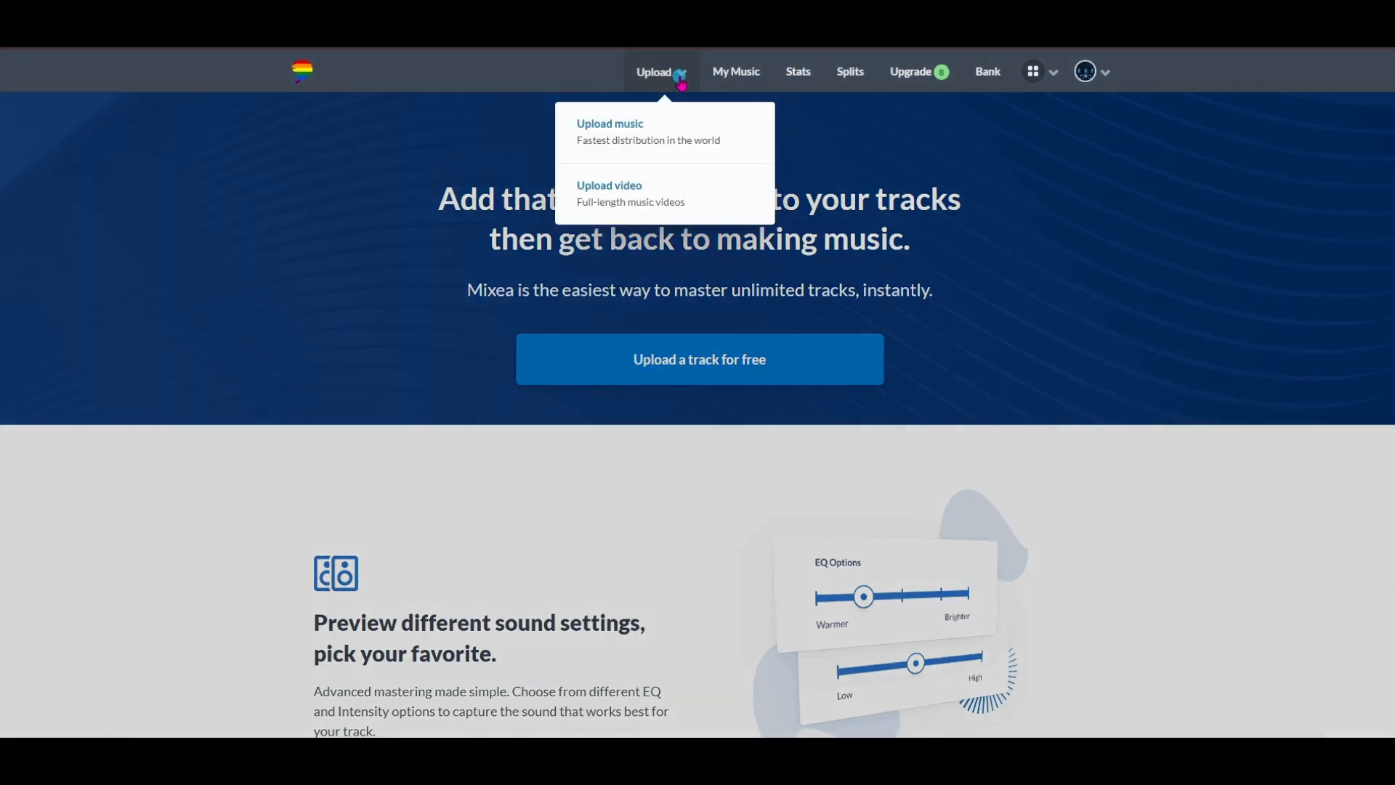
click(617, 129)
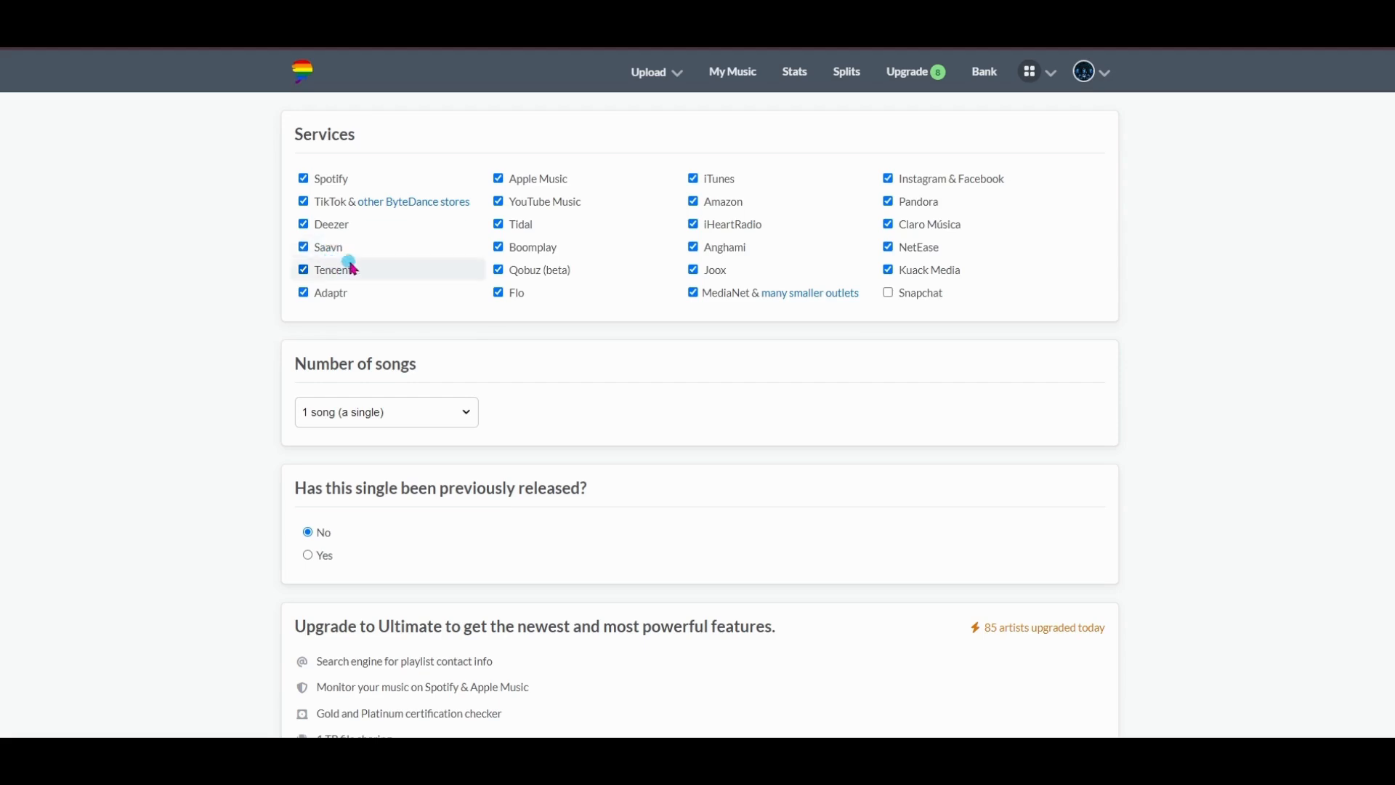
click(304, 228)
click(303, 248)
click(304, 272)
click(302, 298)
click(499, 295)
click(499, 272)
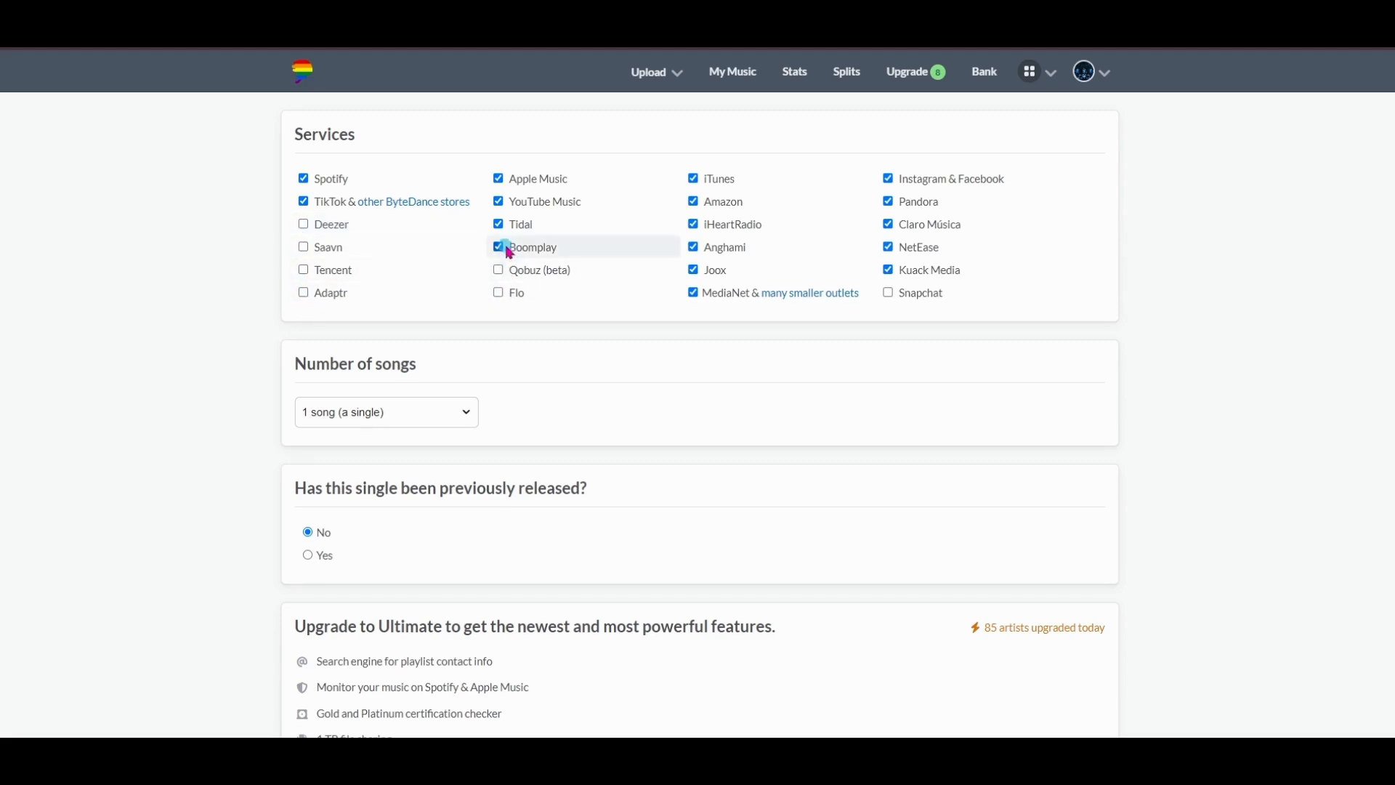
click(499, 248)
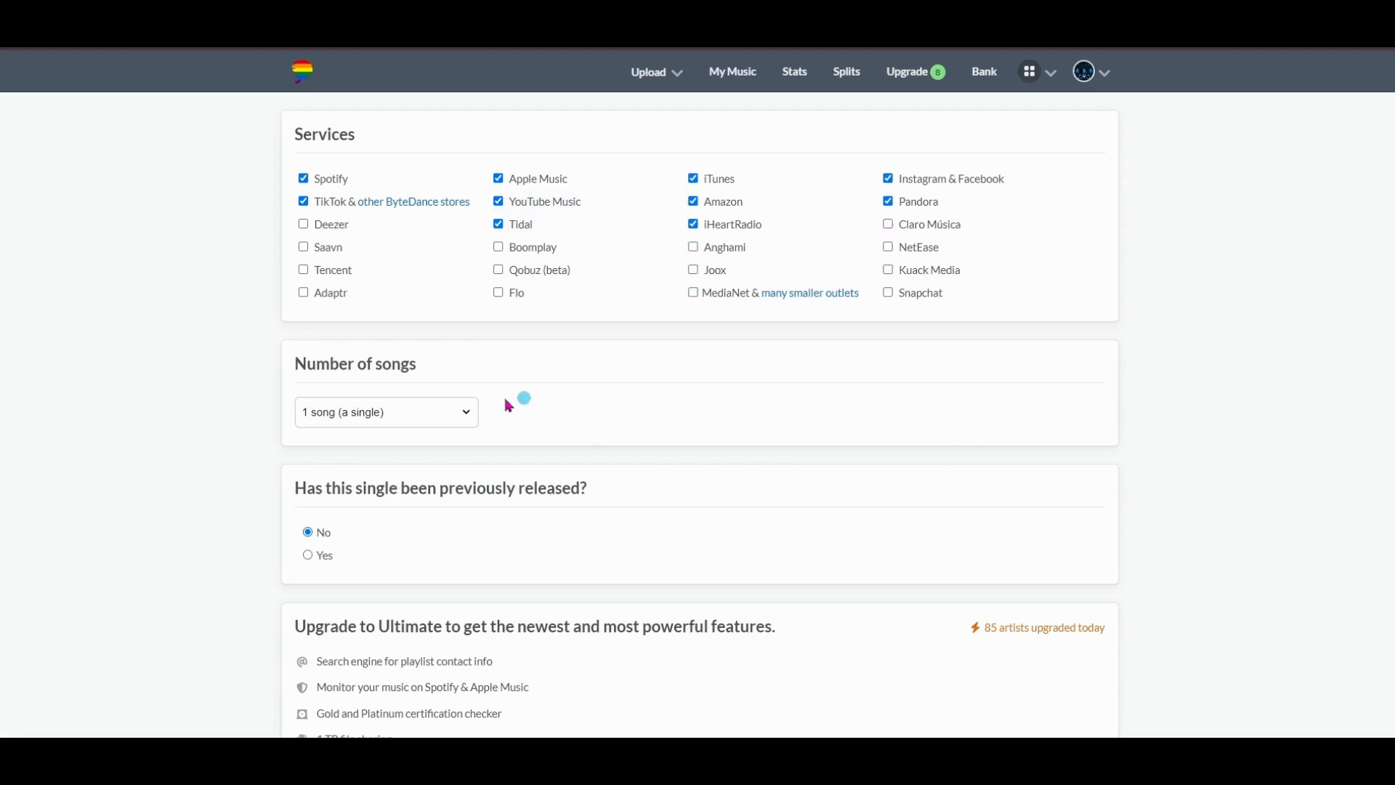
Set the number of songs for the release to "1 song (a single)".
click(470, 417)
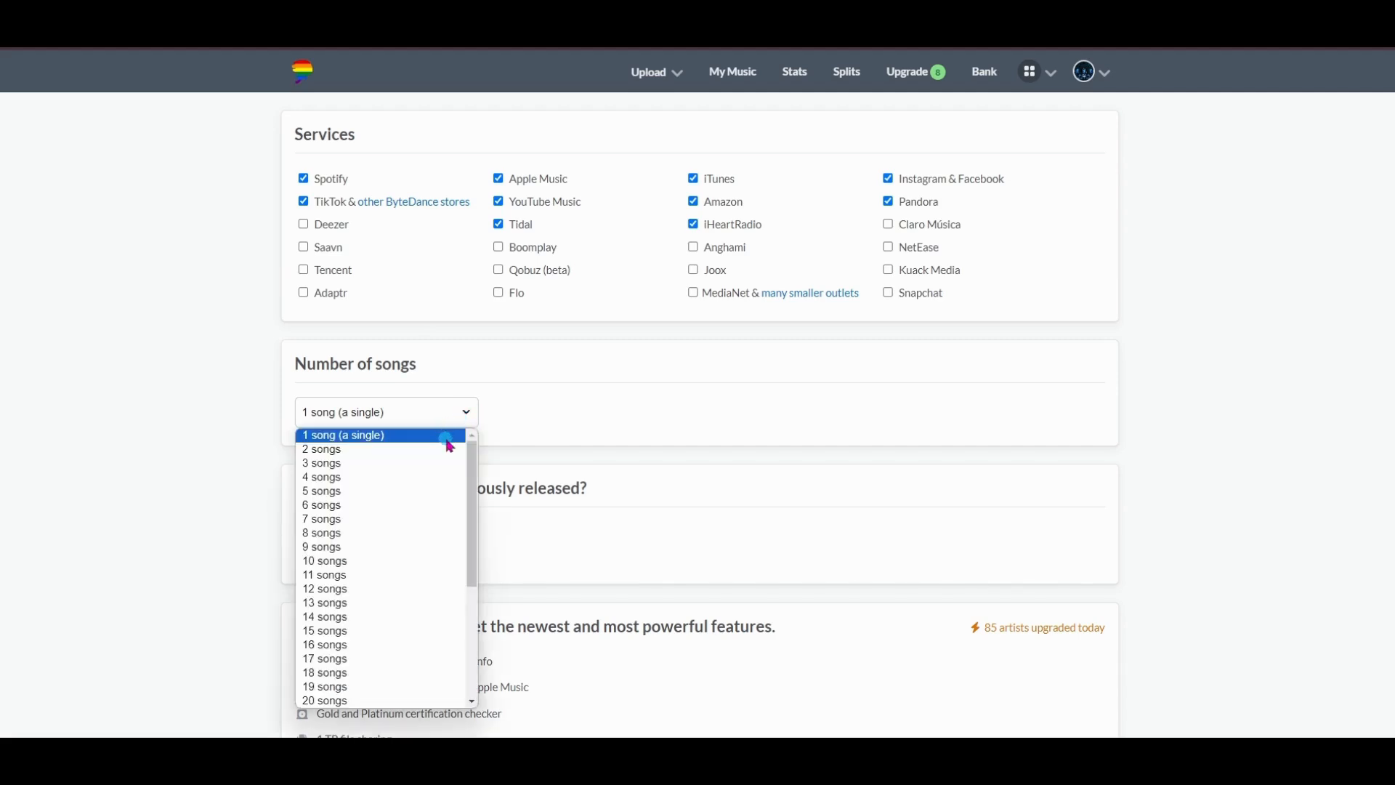
click(449, 440)
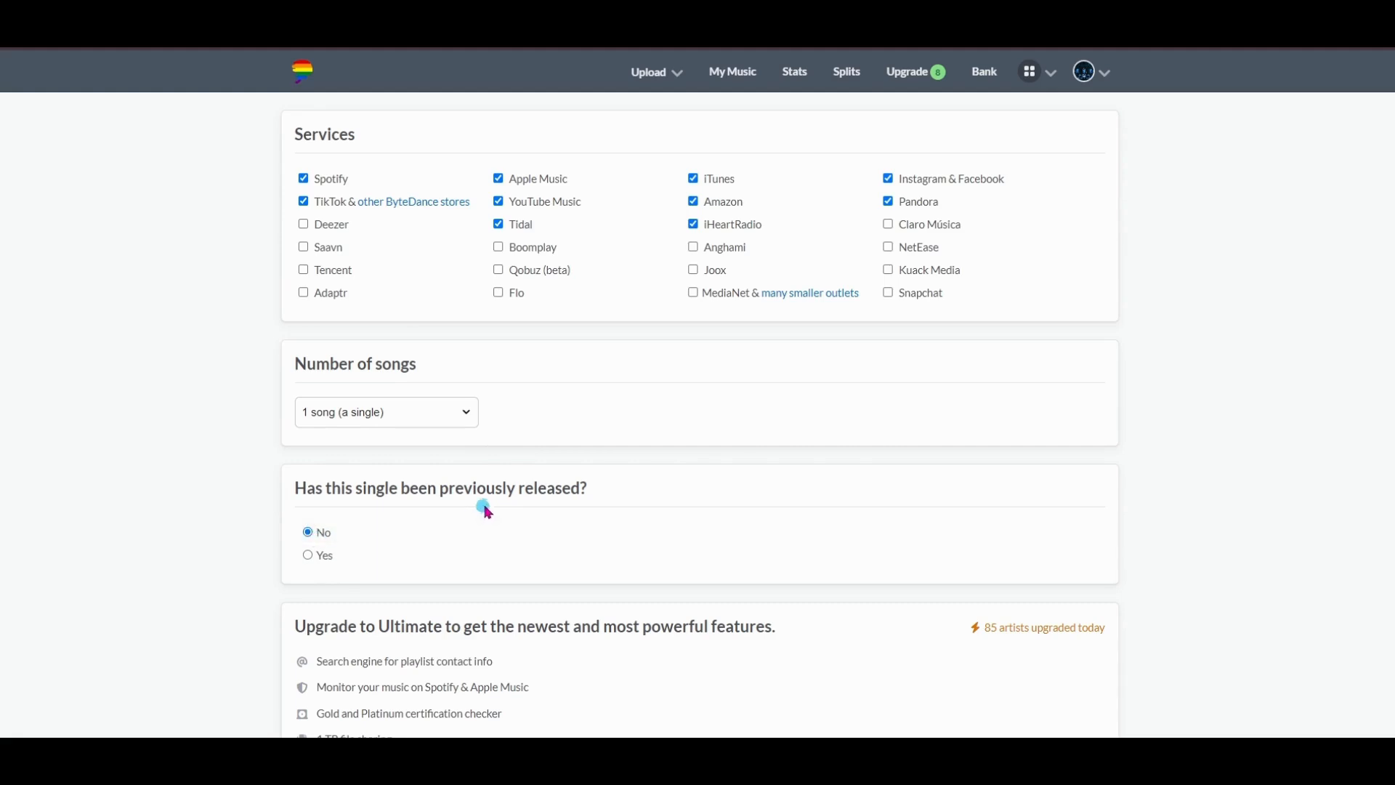
Review the prefilled artist name, streaming and social profile matches, release date, record label and language.
scroll(485, 506, down, 5)
scroll(485, 507, down, 2)
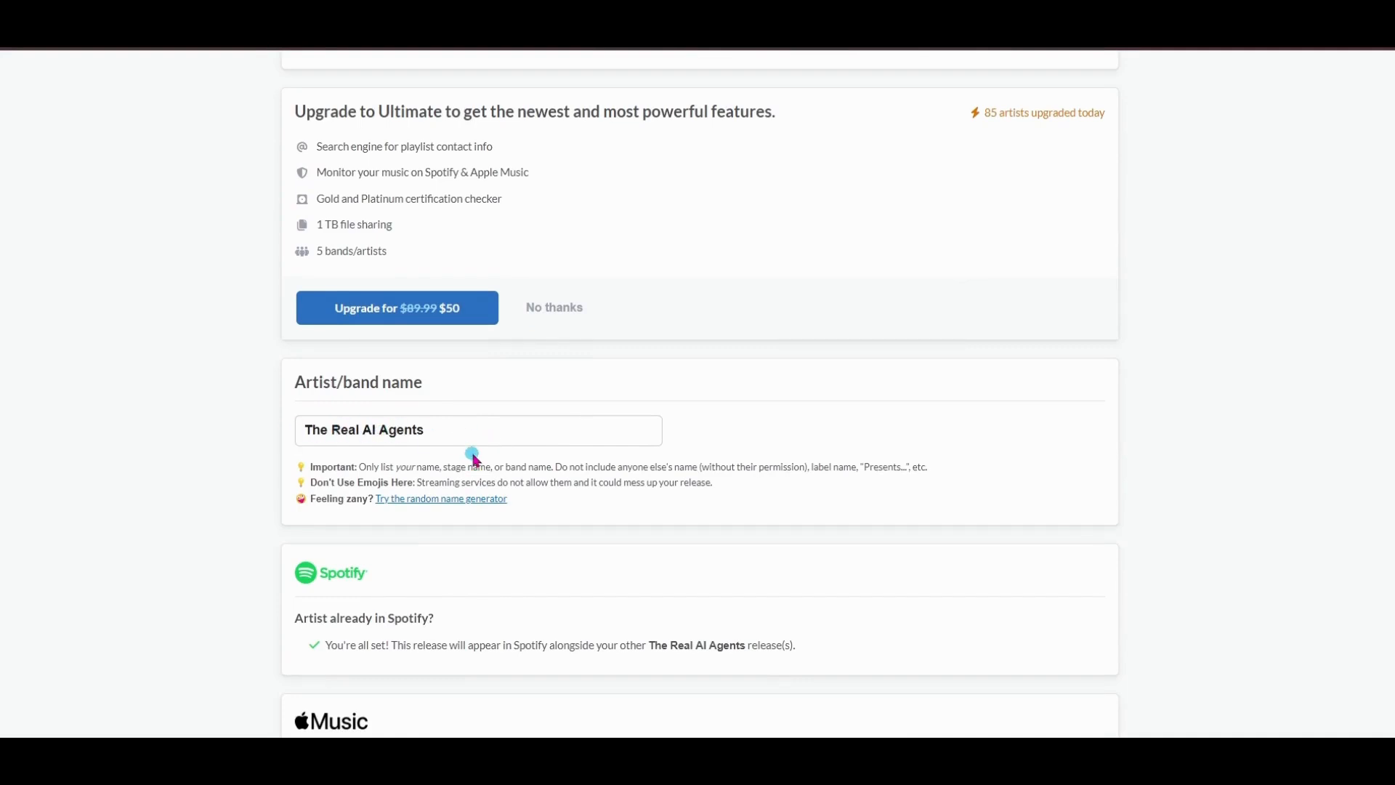
scroll(476, 456, down, 1)
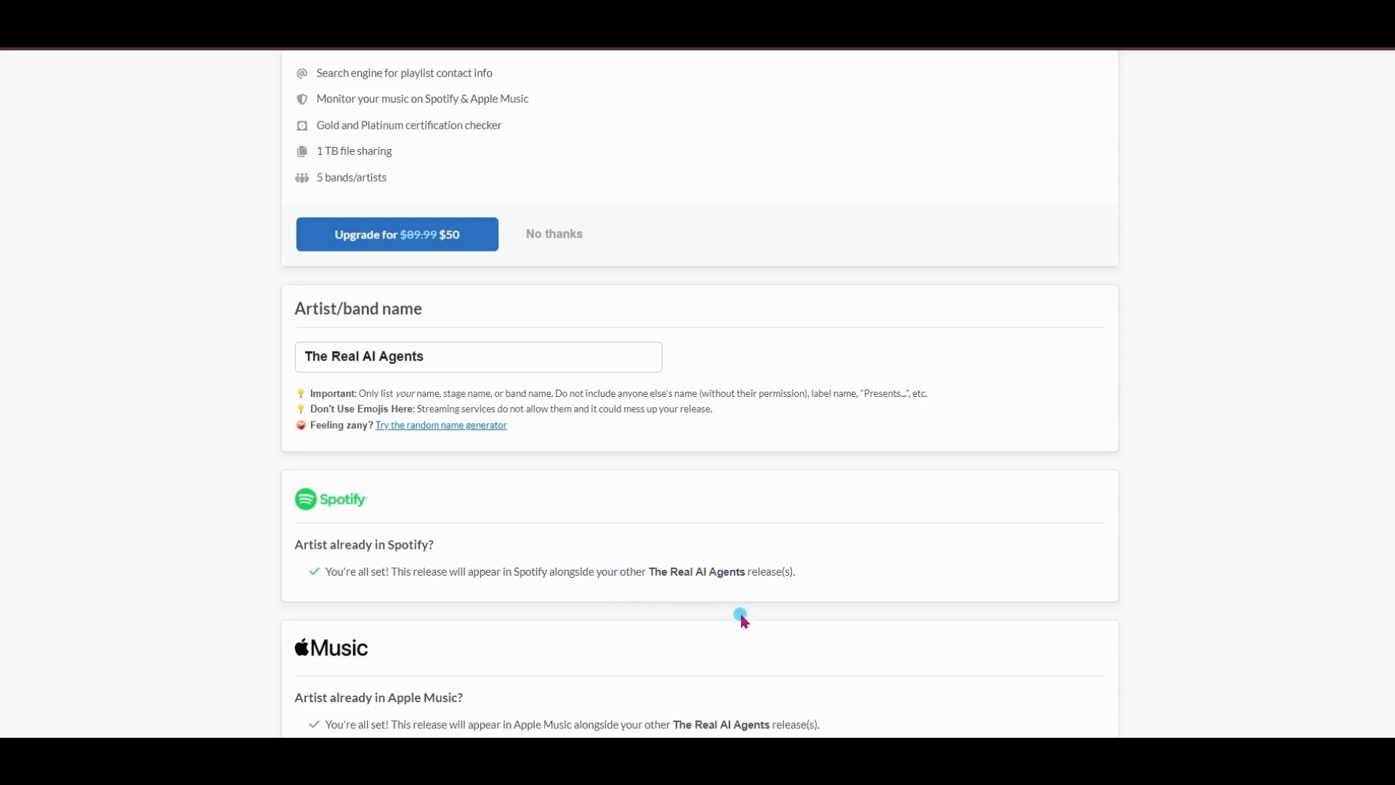
scroll(743, 620, down, 1)
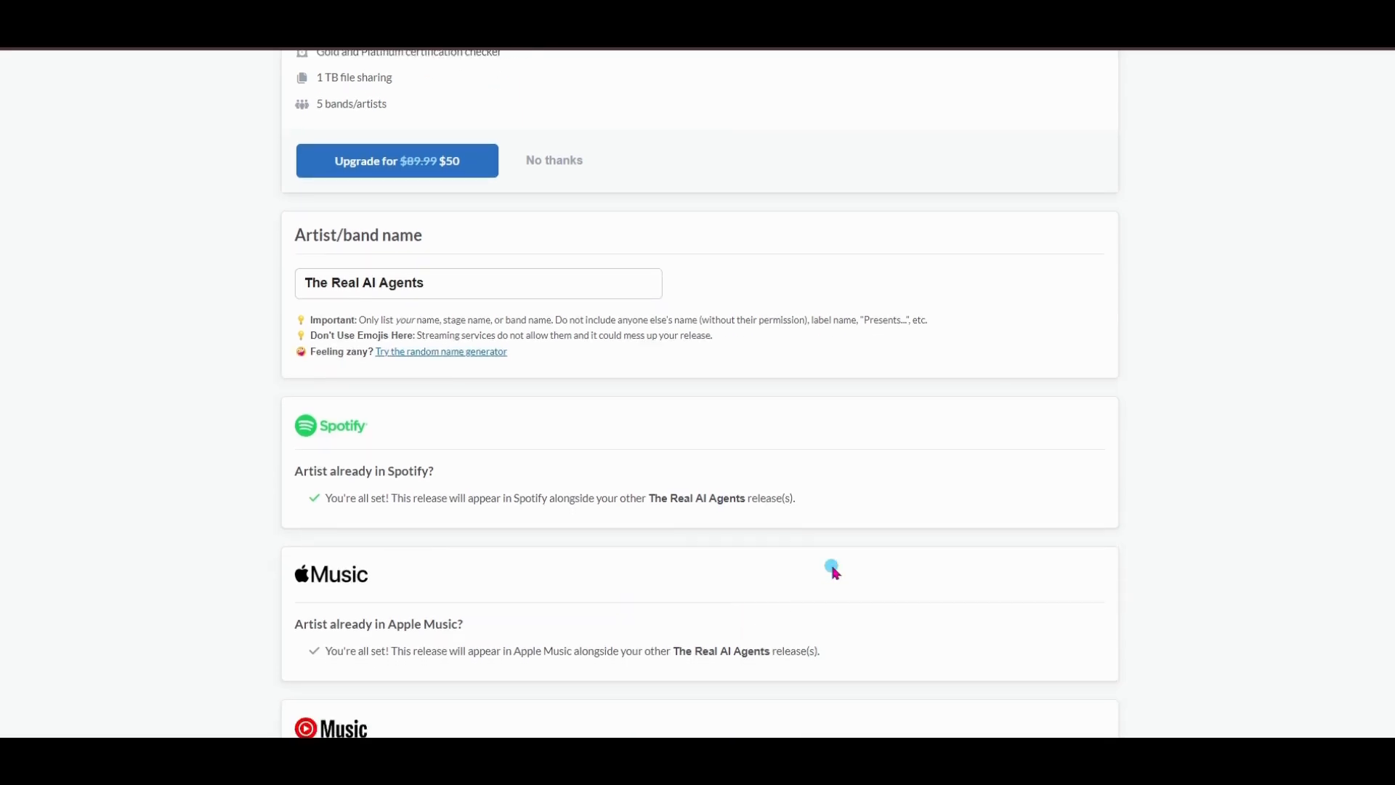
scroll(841, 590, down, 4)
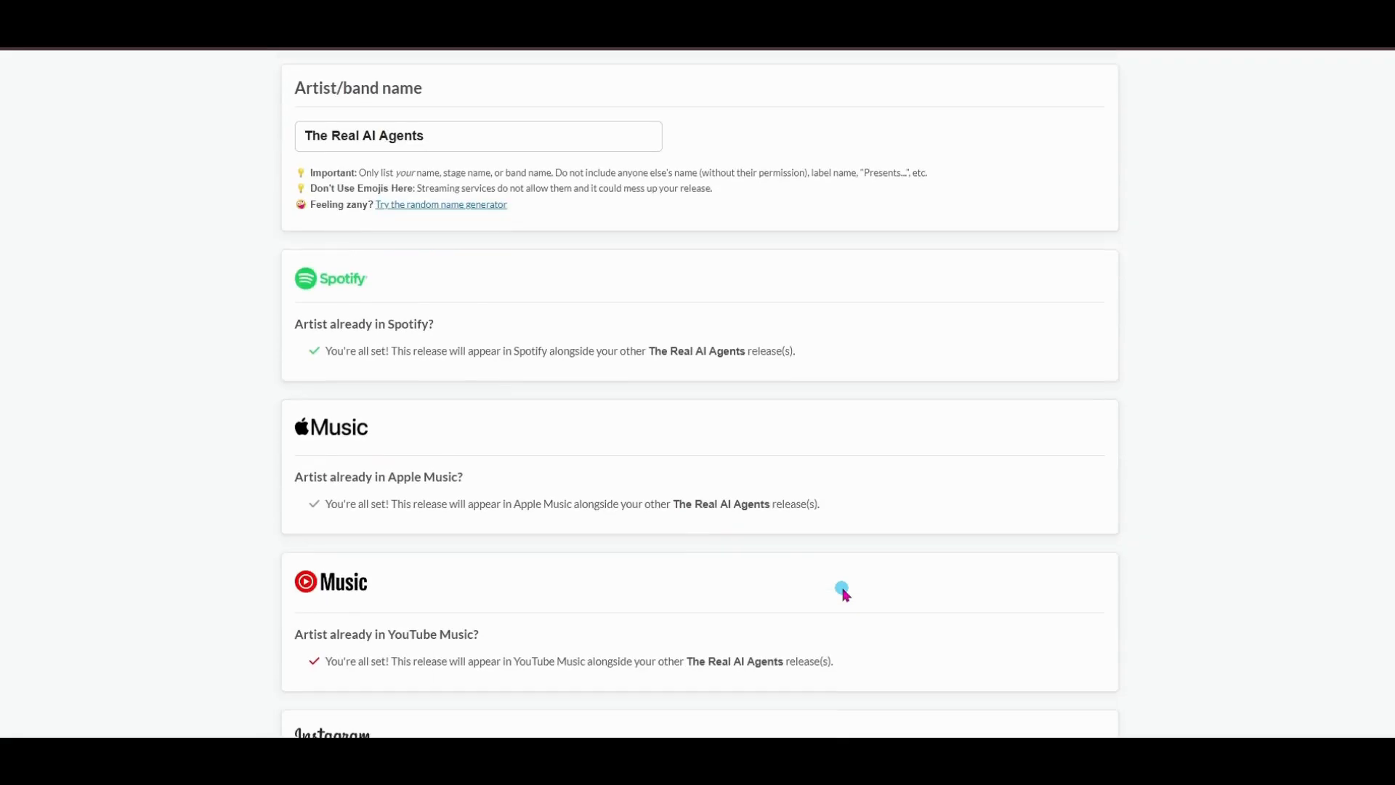
scroll(698, 538, down, 3)
scroll(735, 545, down, 4)
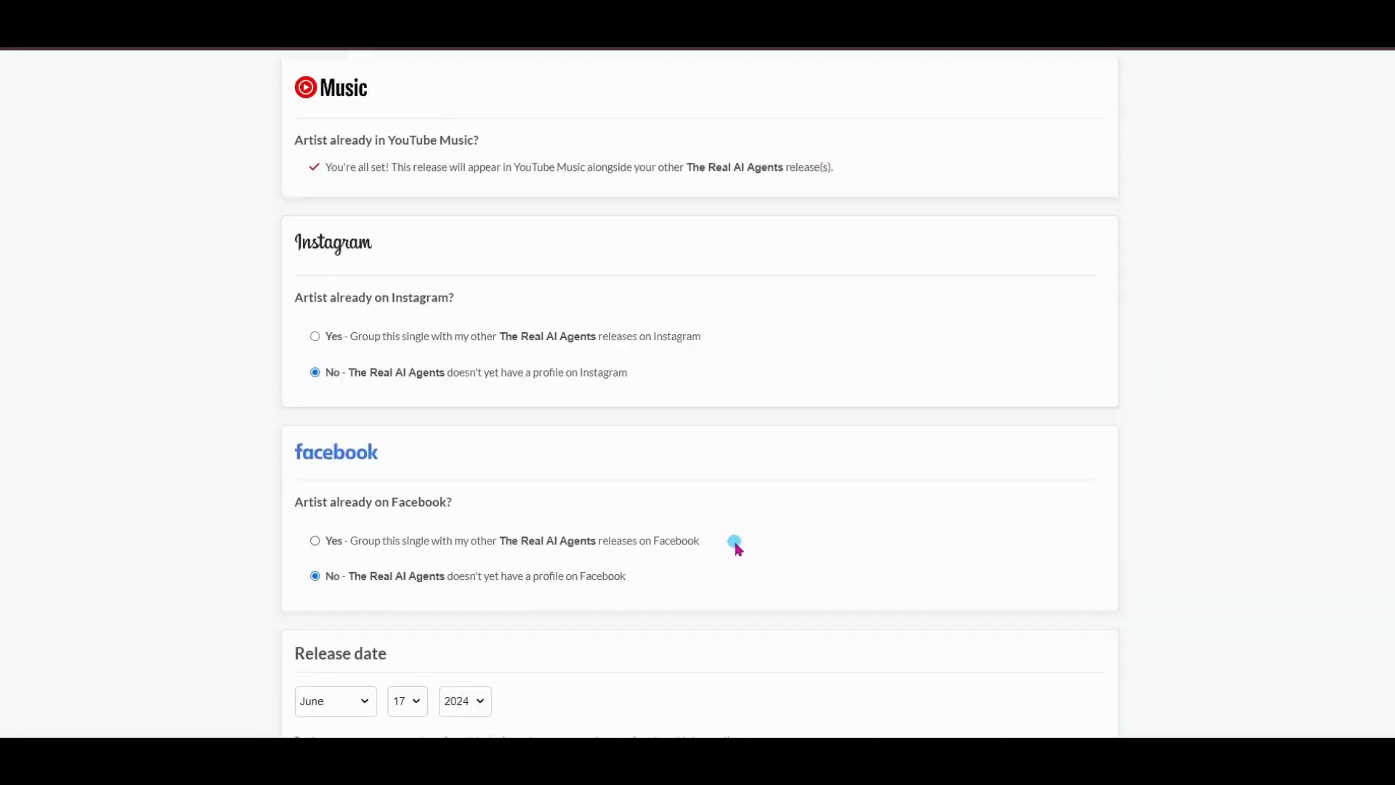
scroll(735, 546, up, 1)
scroll(736, 548, down, 2)
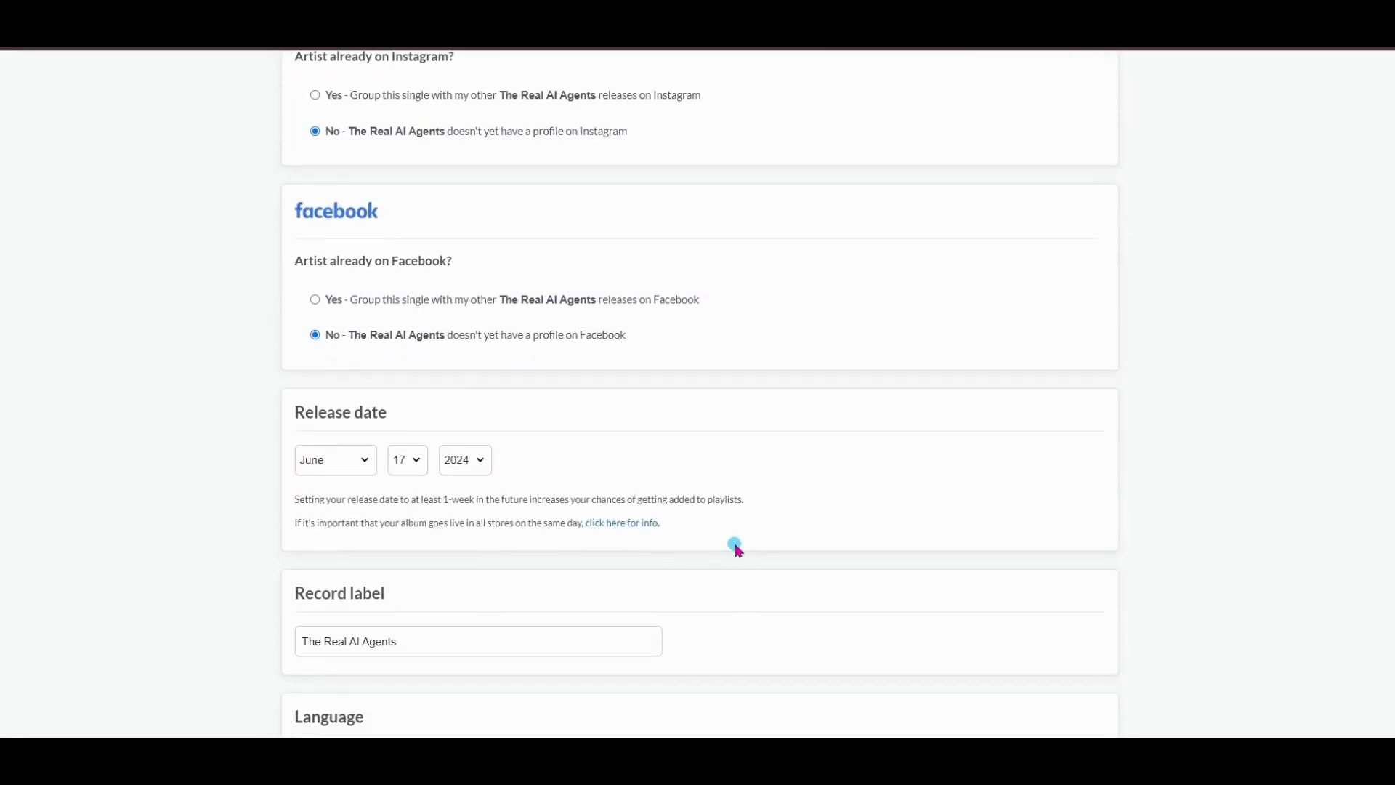
scroll(735, 547, down, 3)
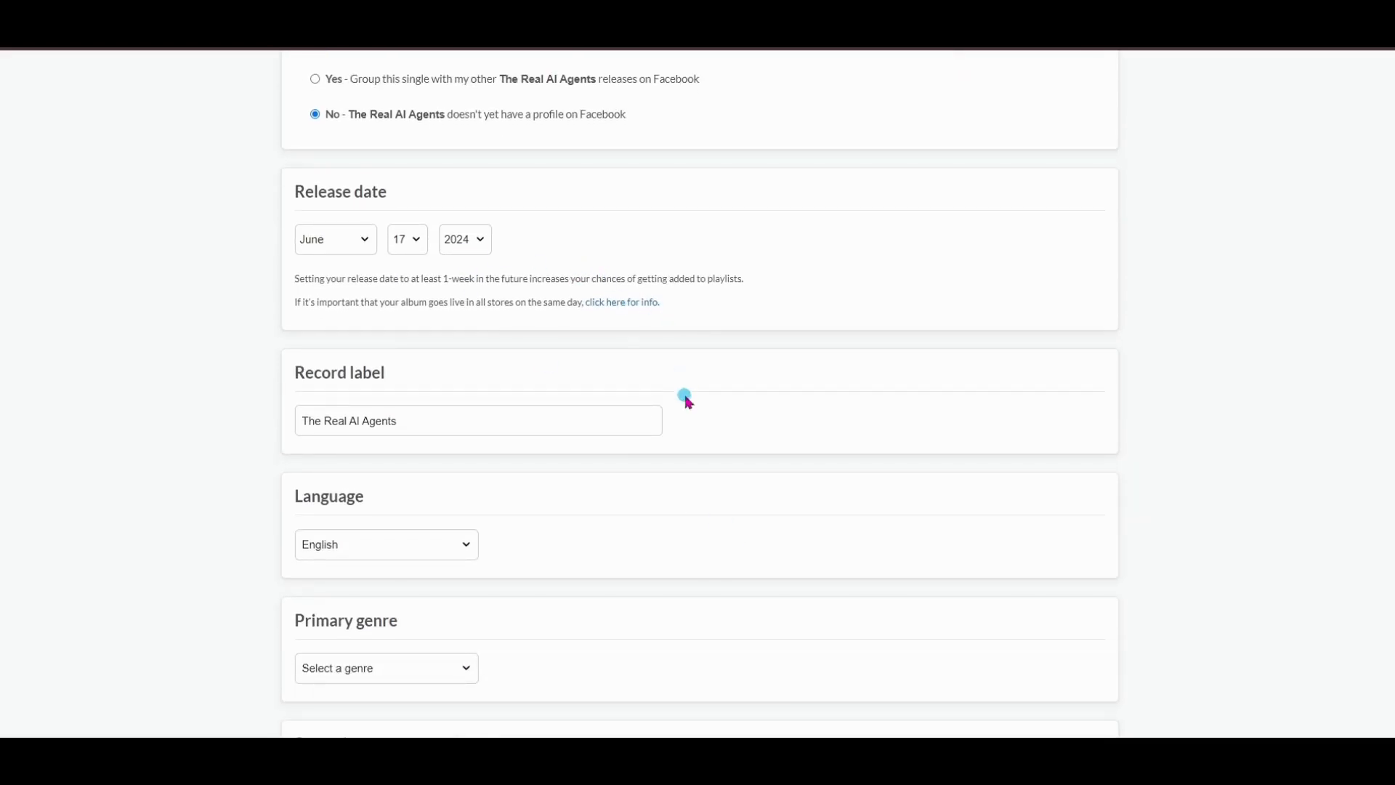
Set the primary genre to Electronic with House as its subgenre.
scroll(440, 549, down, 2)
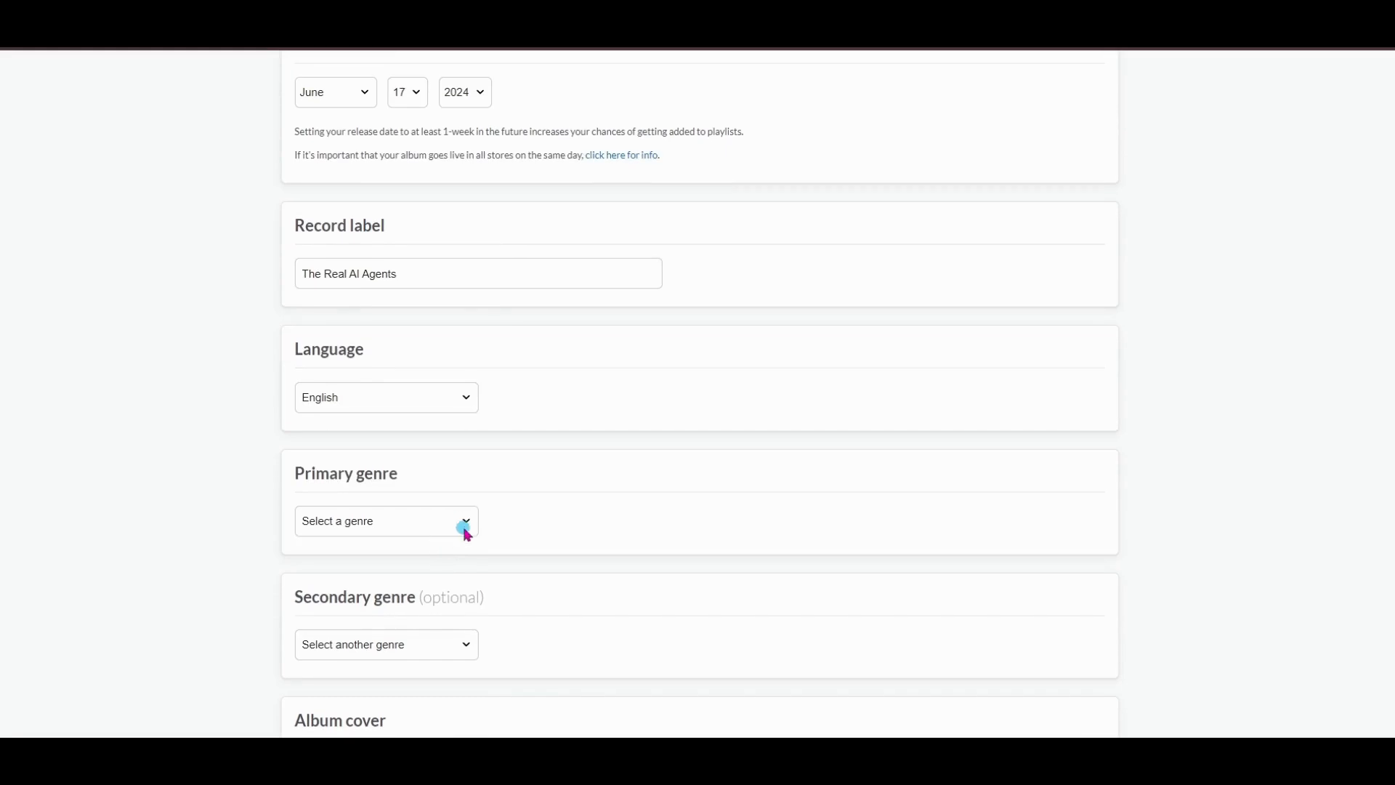
click(466, 531)
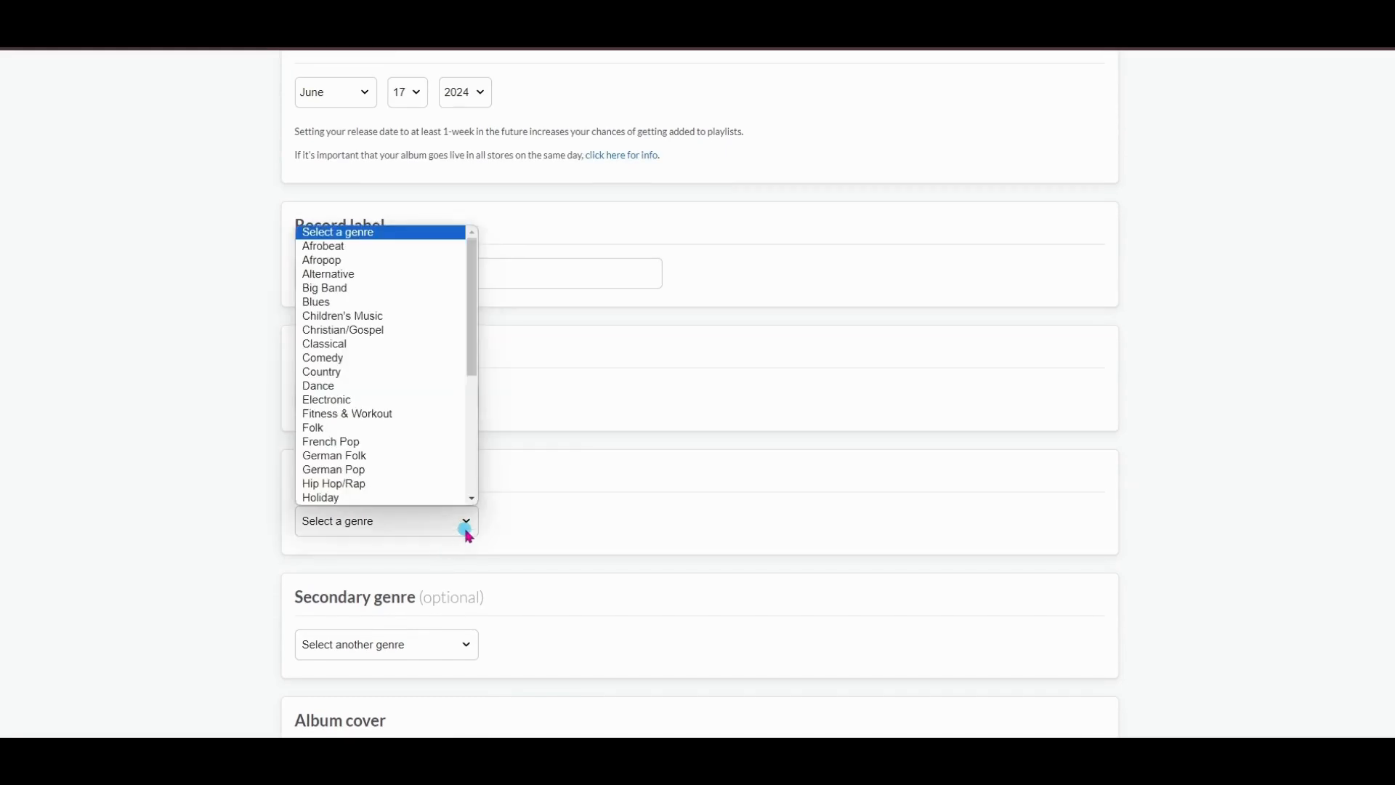
click(363, 400)
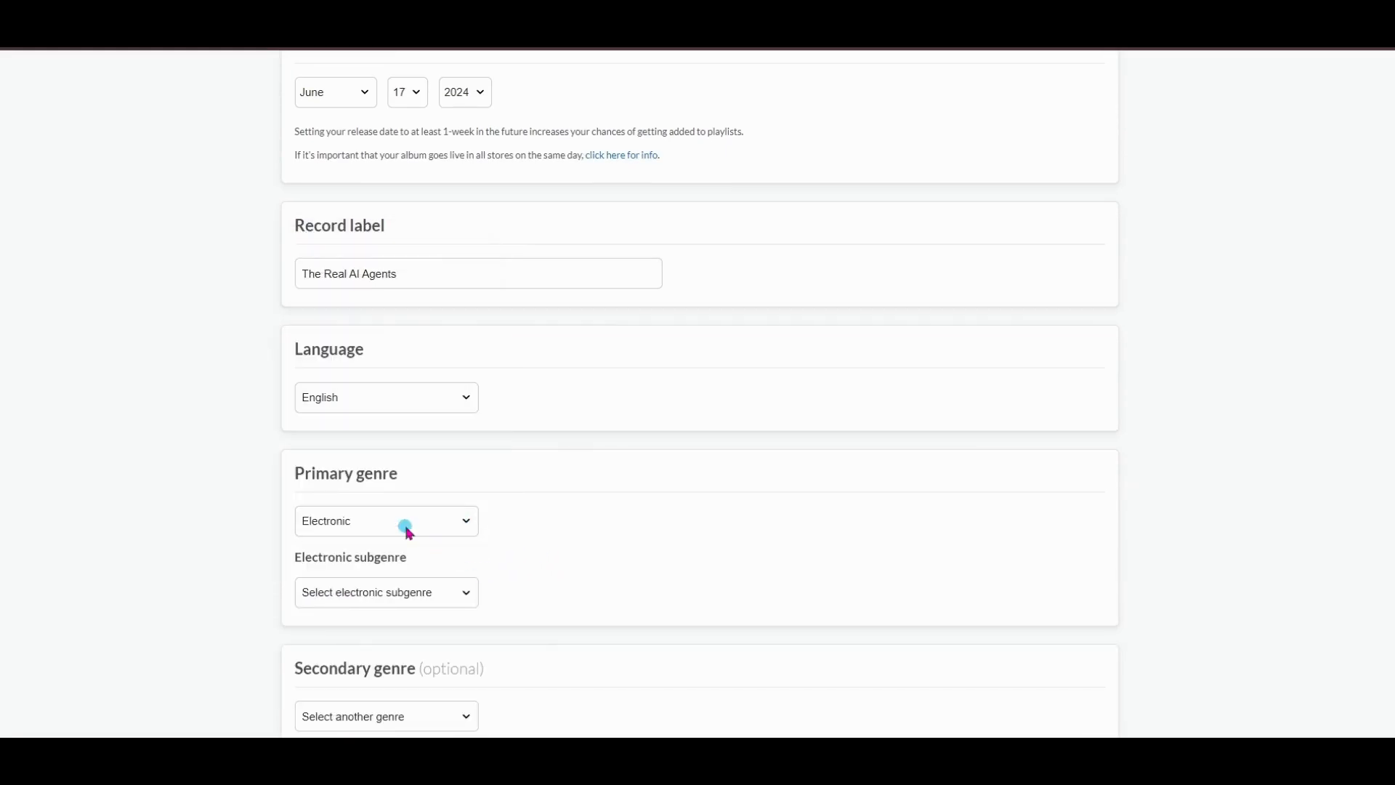
click(465, 600)
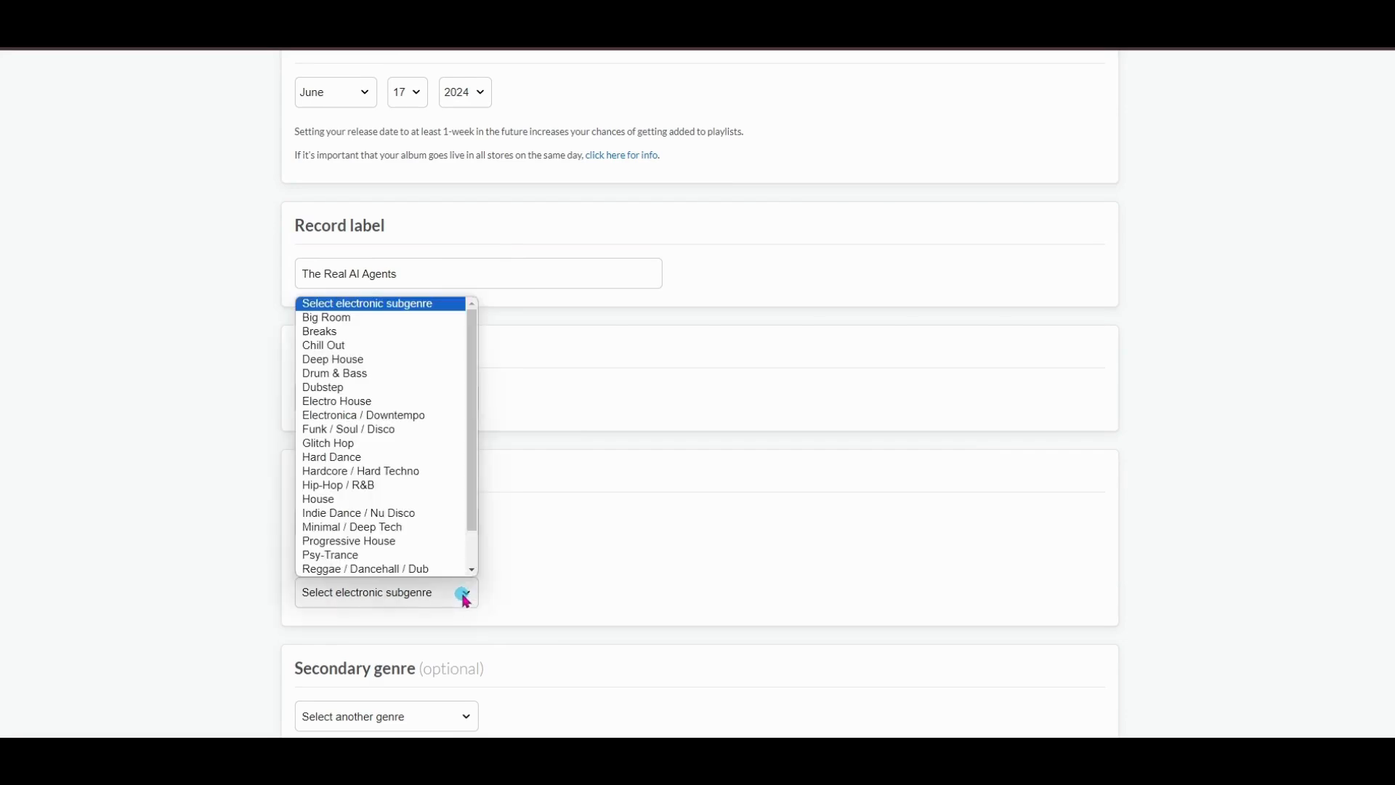
click(462, 502)
Check the album cover requirements and enter "Euphoric Energy" as the song title of track 1.
scroll(405, 340, down, 5)
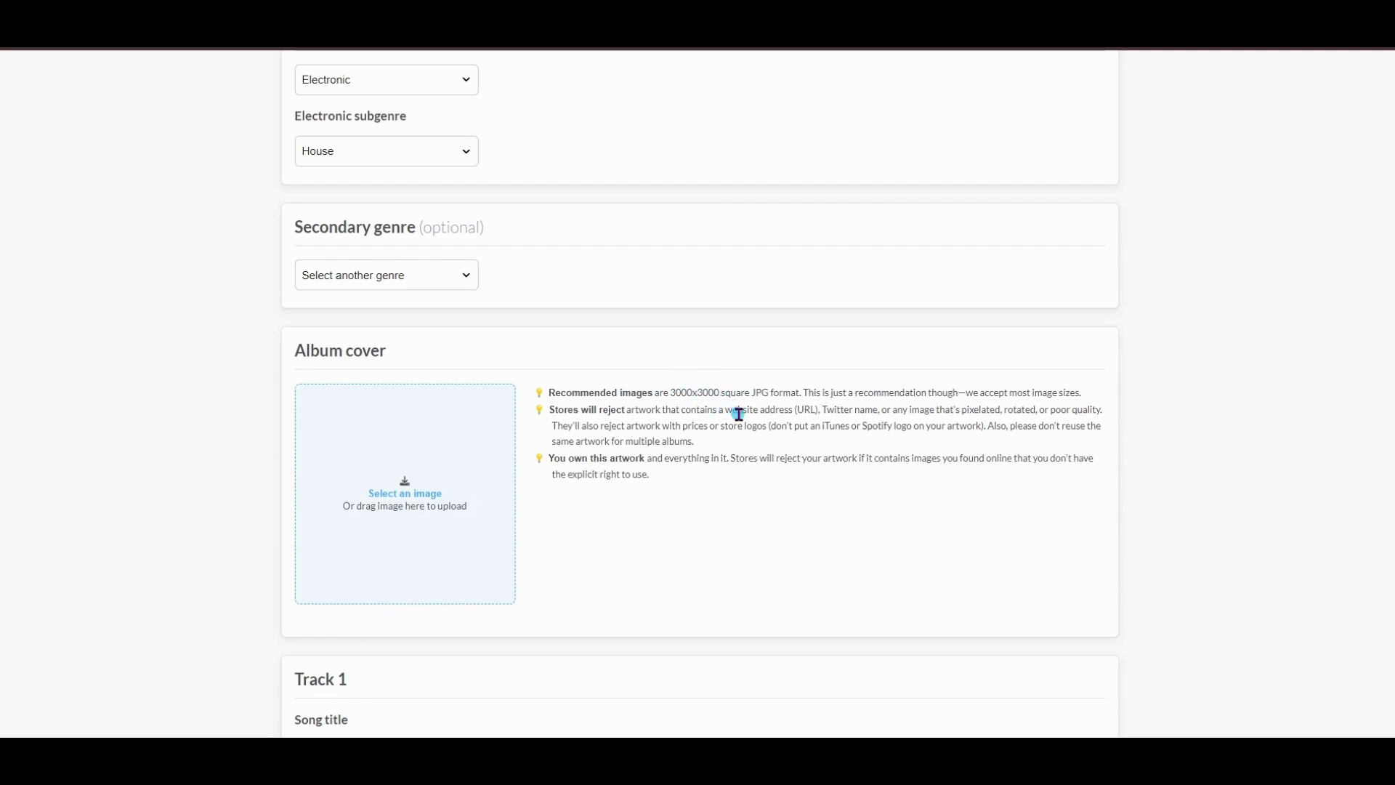
scroll(640, 491, down, 2)
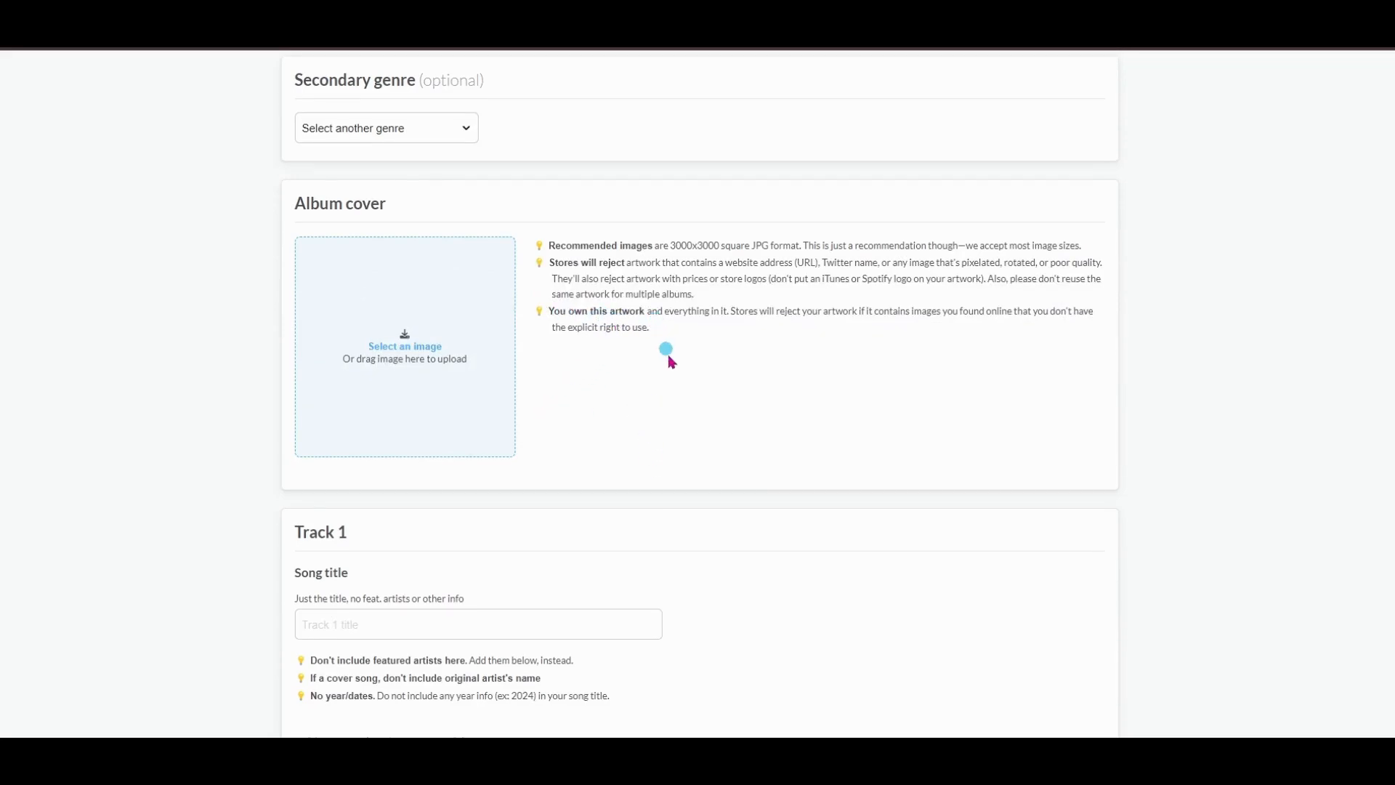
scroll(676, 378, down, 5)
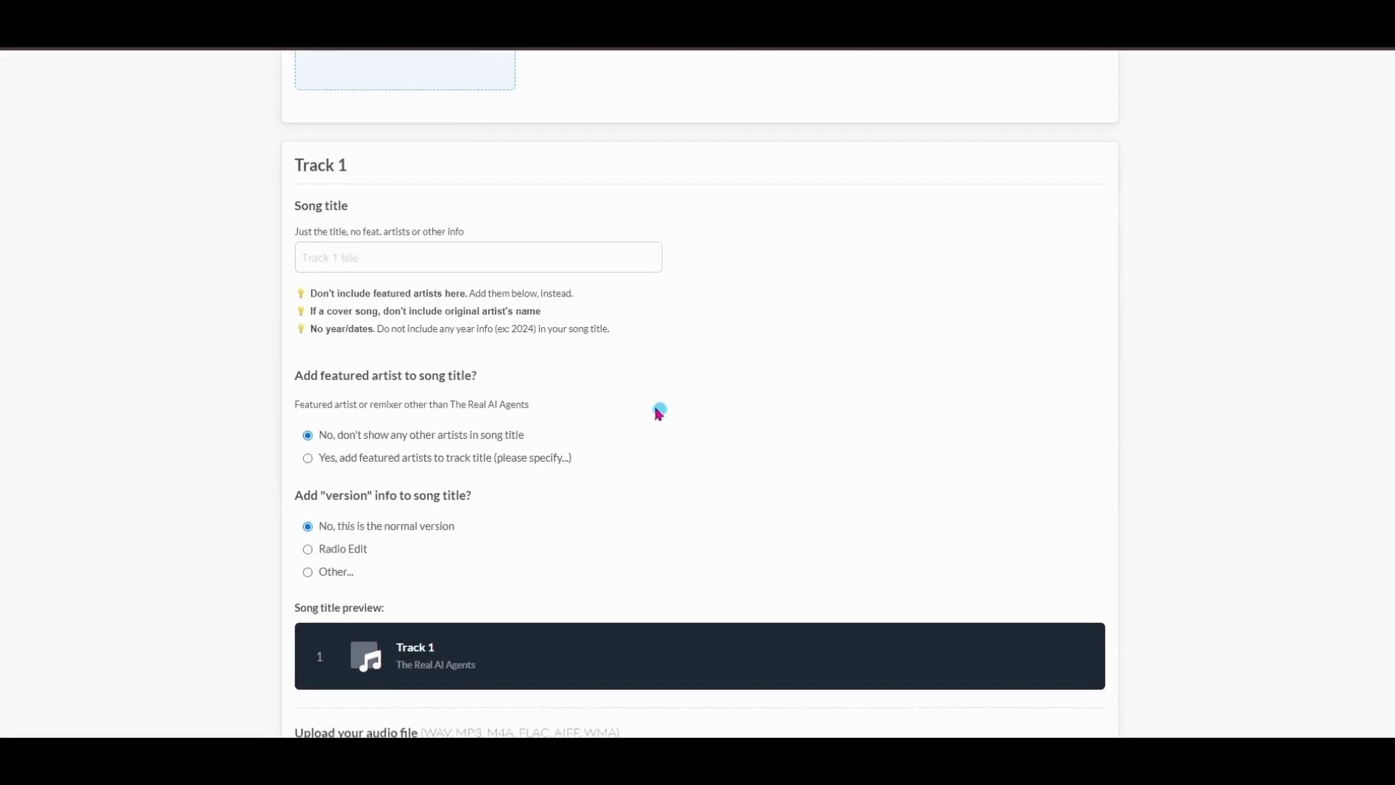
click(406, 254)
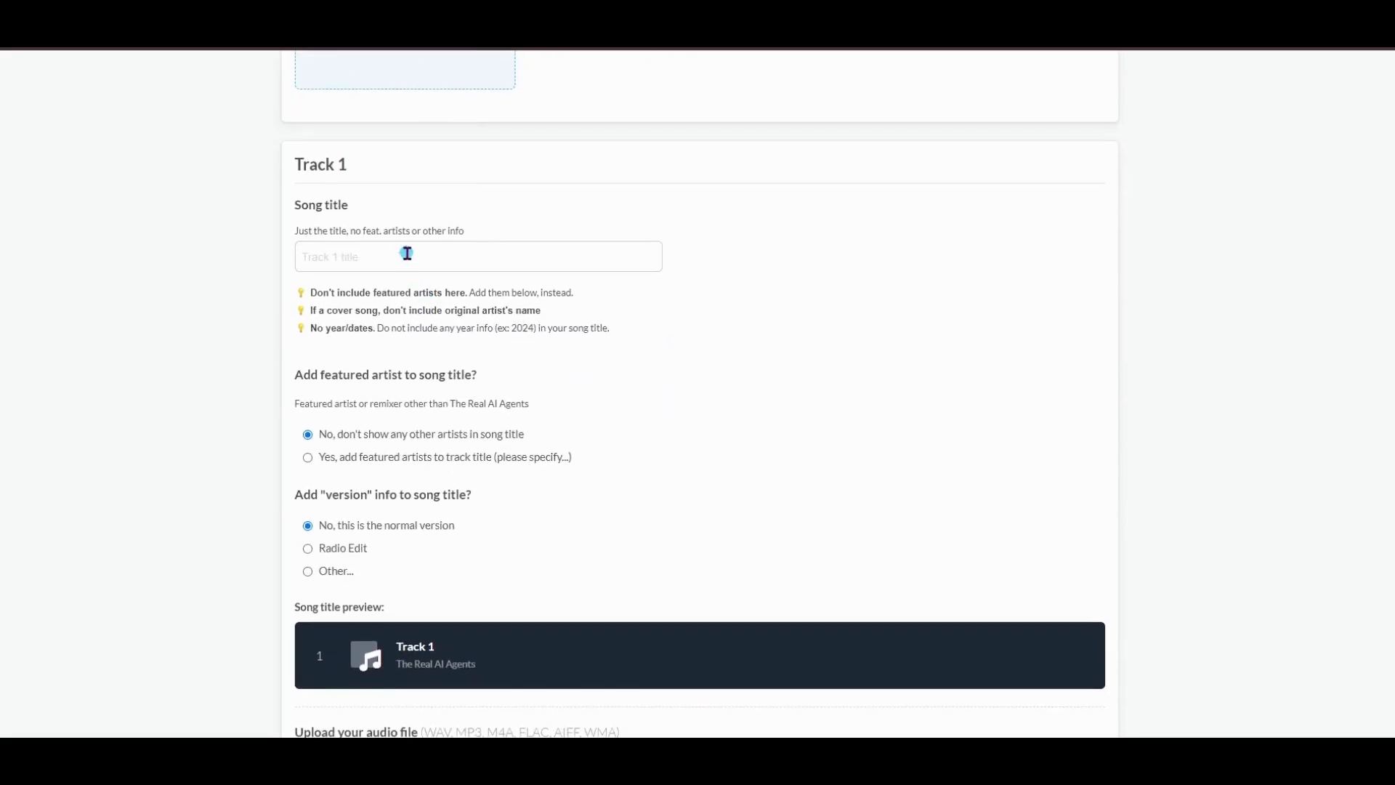
text(Euphoric Energy)
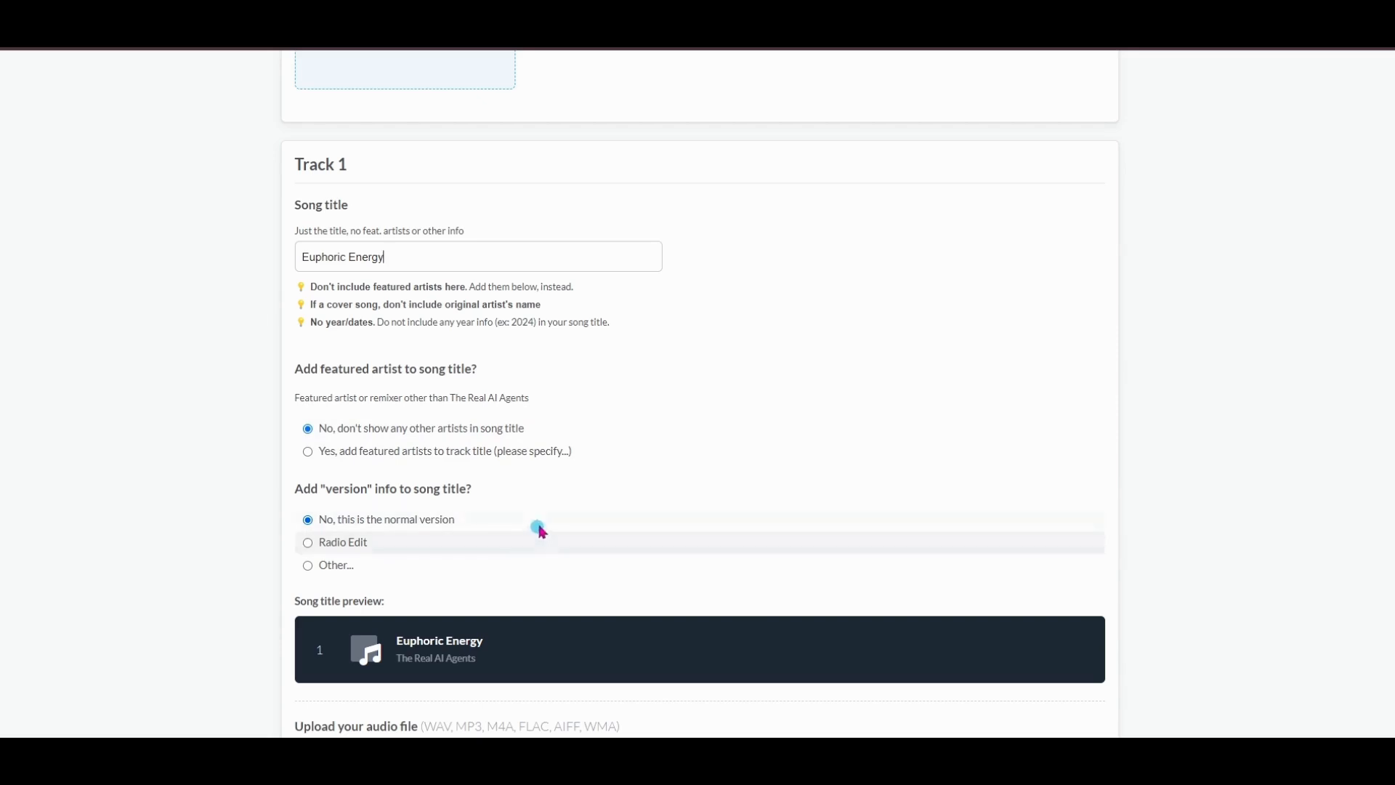
Switch to the Suno window and upload its downloaded file "Euphoric Energy (1).wav" as track 1's audio in the DistroKid form.
scroll(538, 532, down, 5)
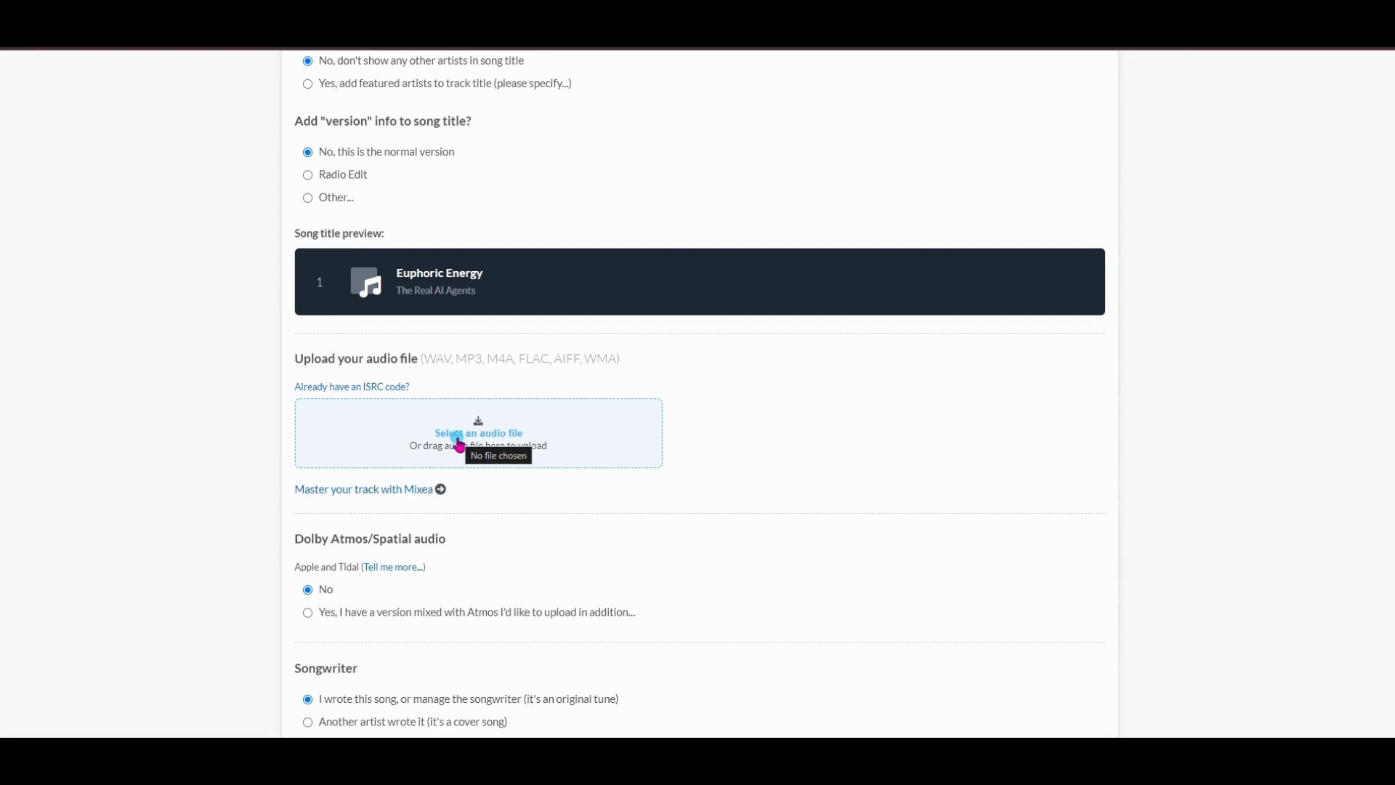
mouse_move(869, 762)
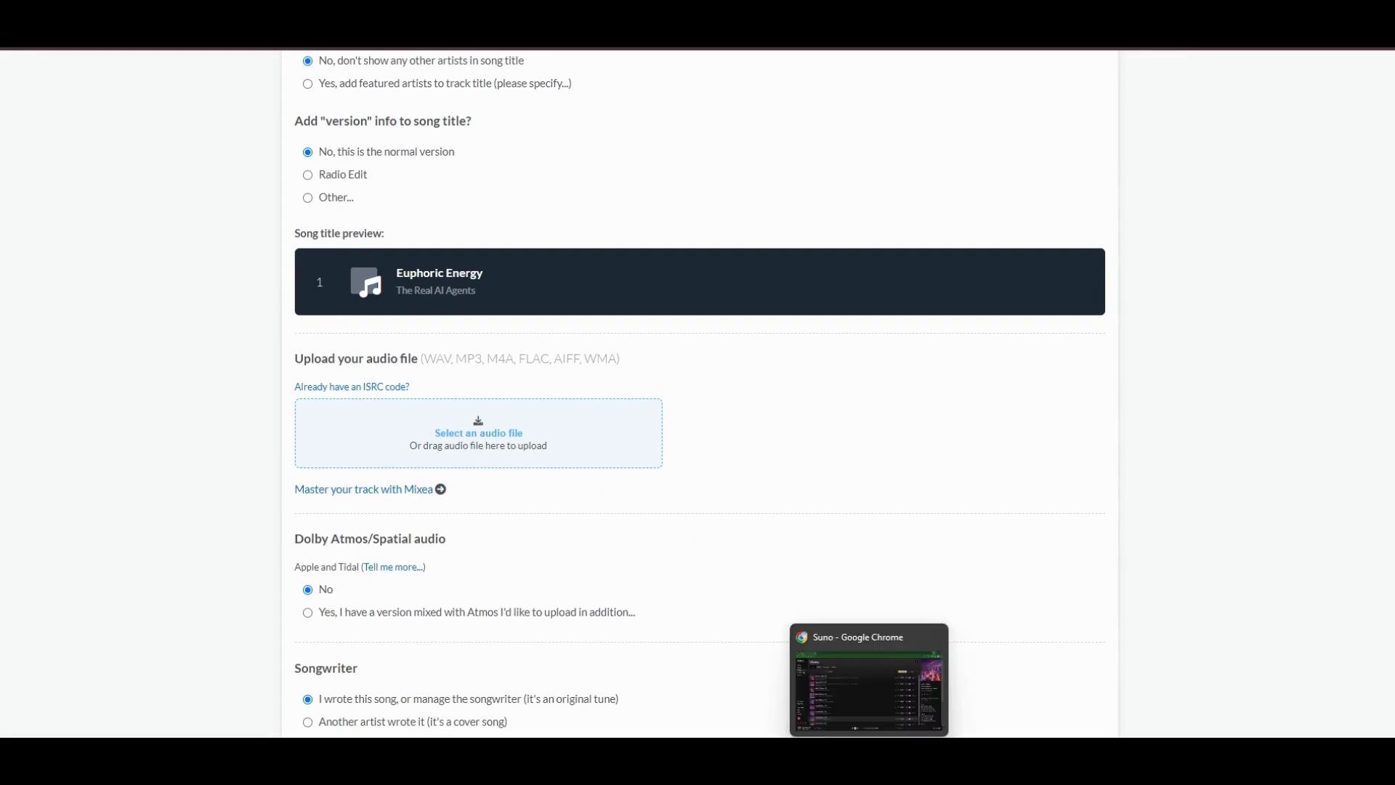
click(869, 686)
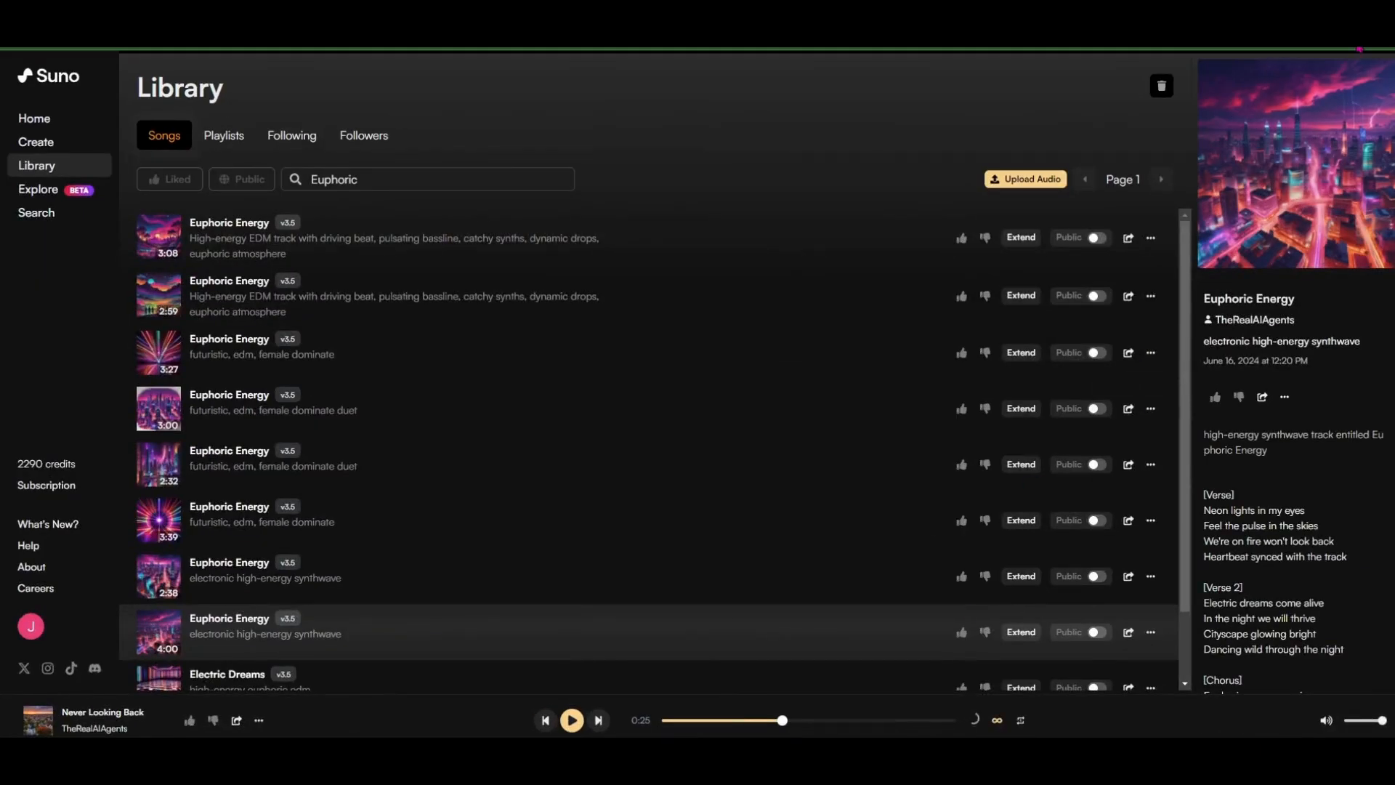
click(1350, 43)
drag(1233, 107, 483, 429)
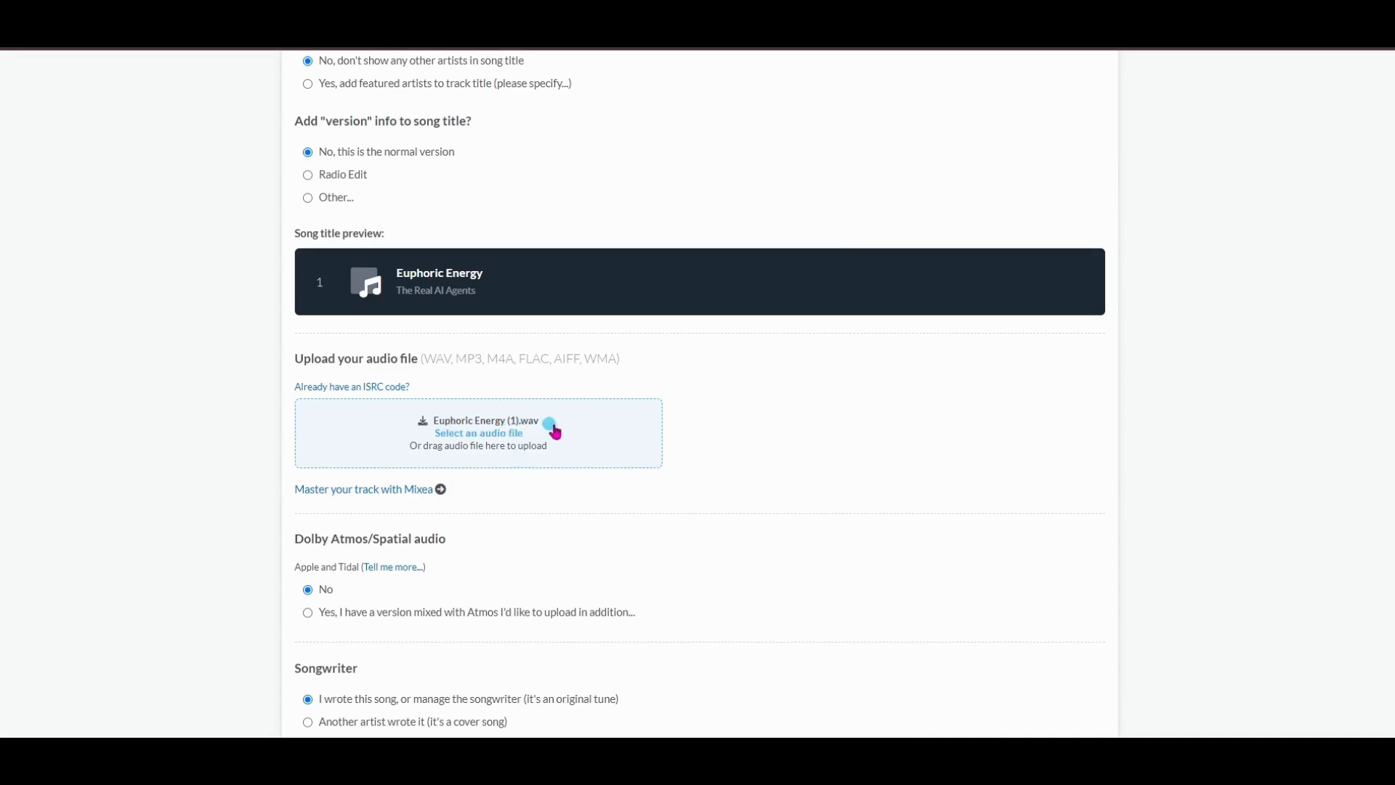
Review track 1's Dolby Atmos, songwriter, explicit lyrics, radio edit, instrumental and preview clip settings, and check the available track prices.
scroll(847, 456, down, 6)
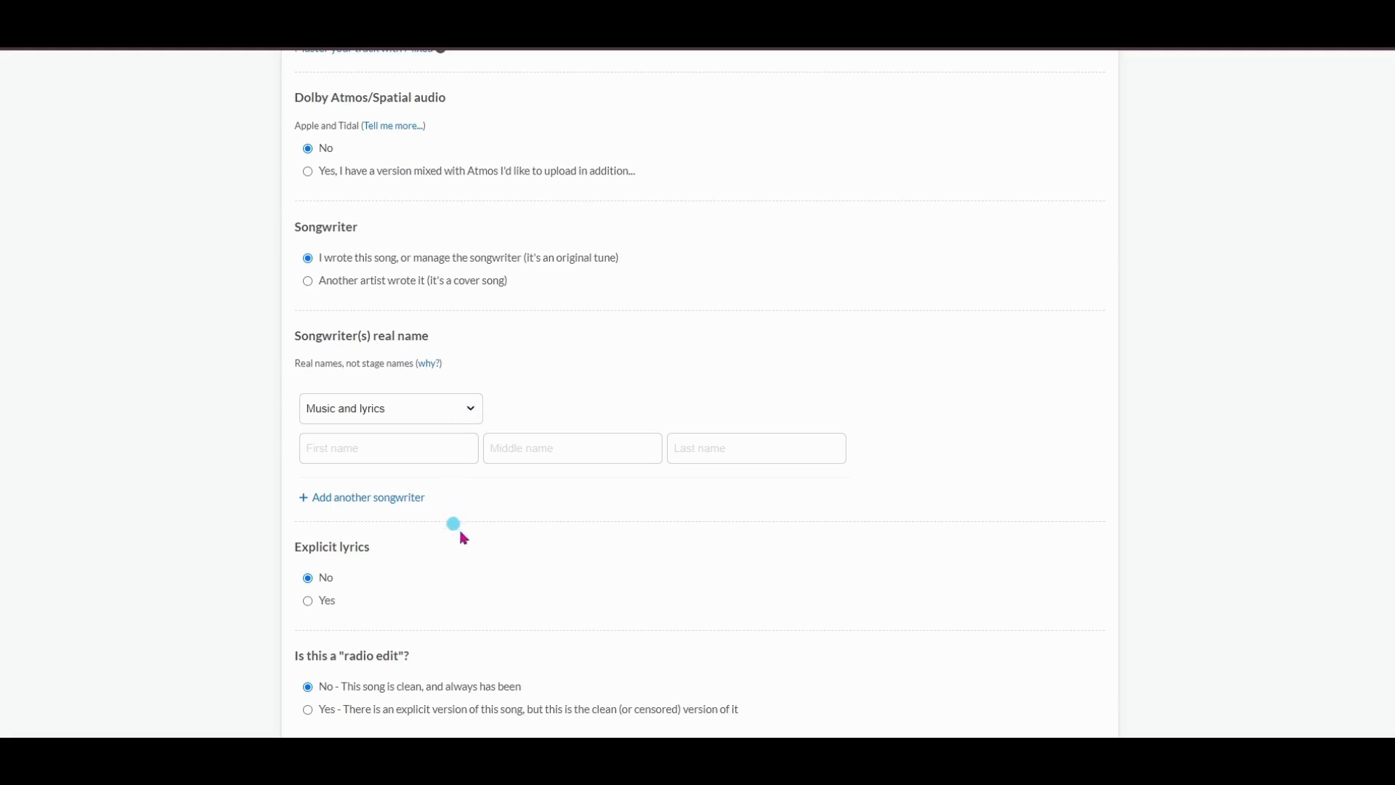
scroll(385, 541, down, 5)
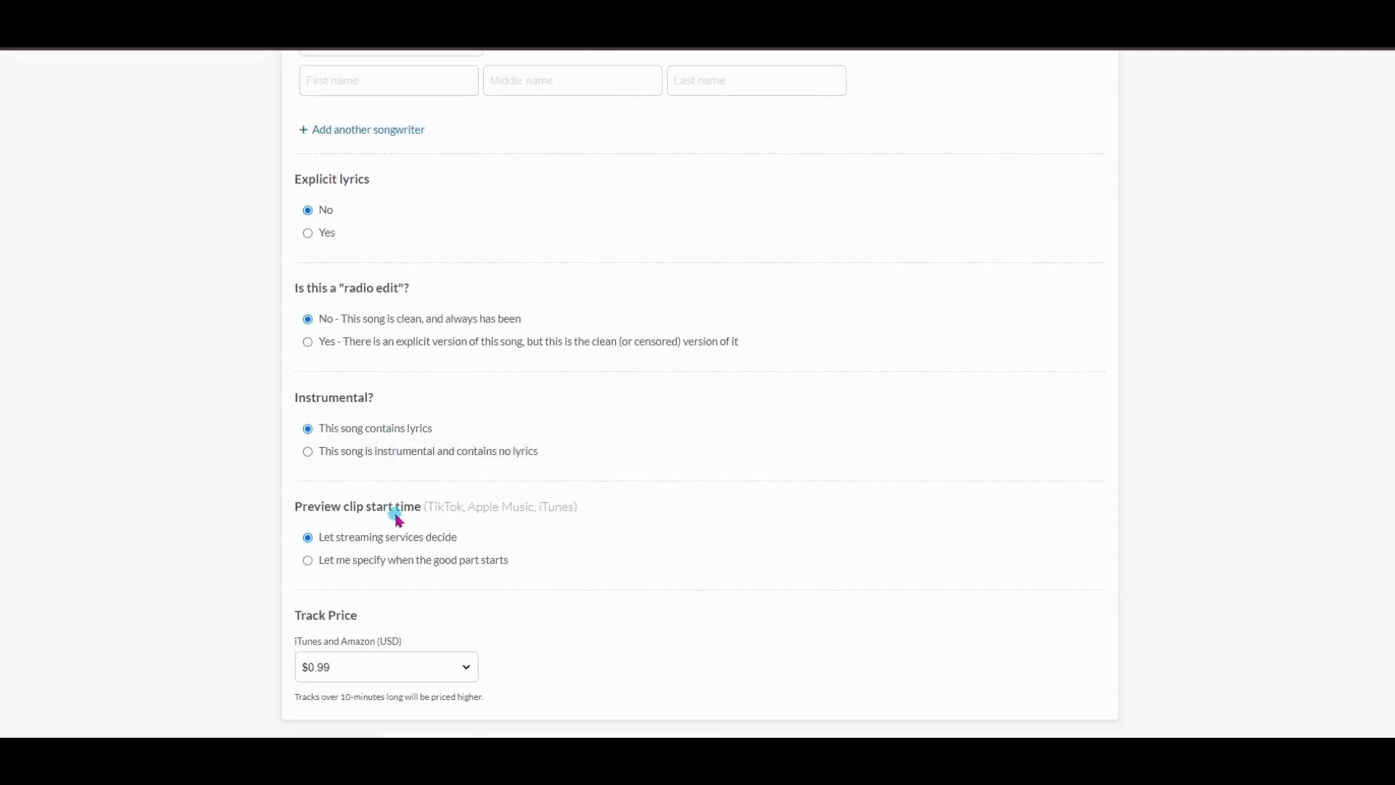
scroll(393, 523, down, 1)
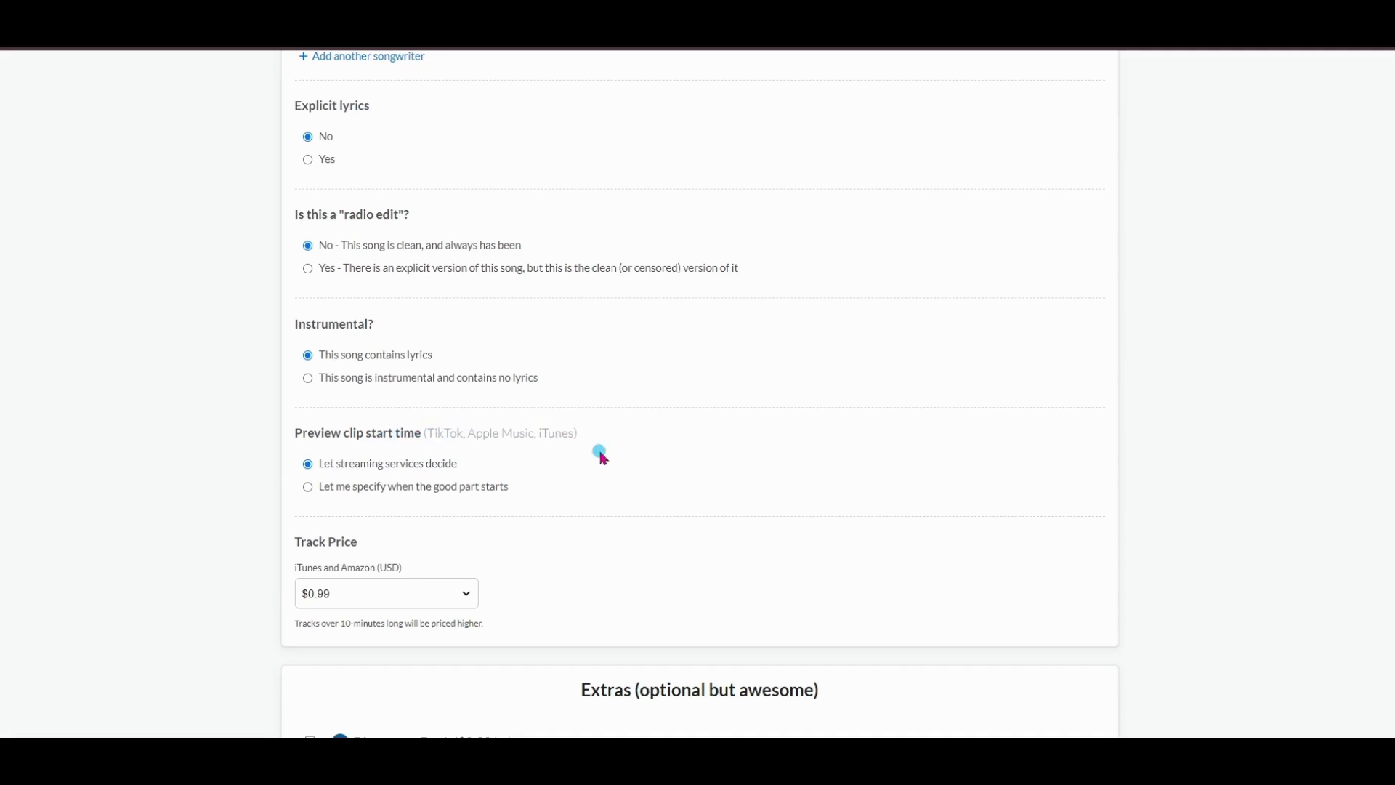
scroll(447, 567, down, 2)
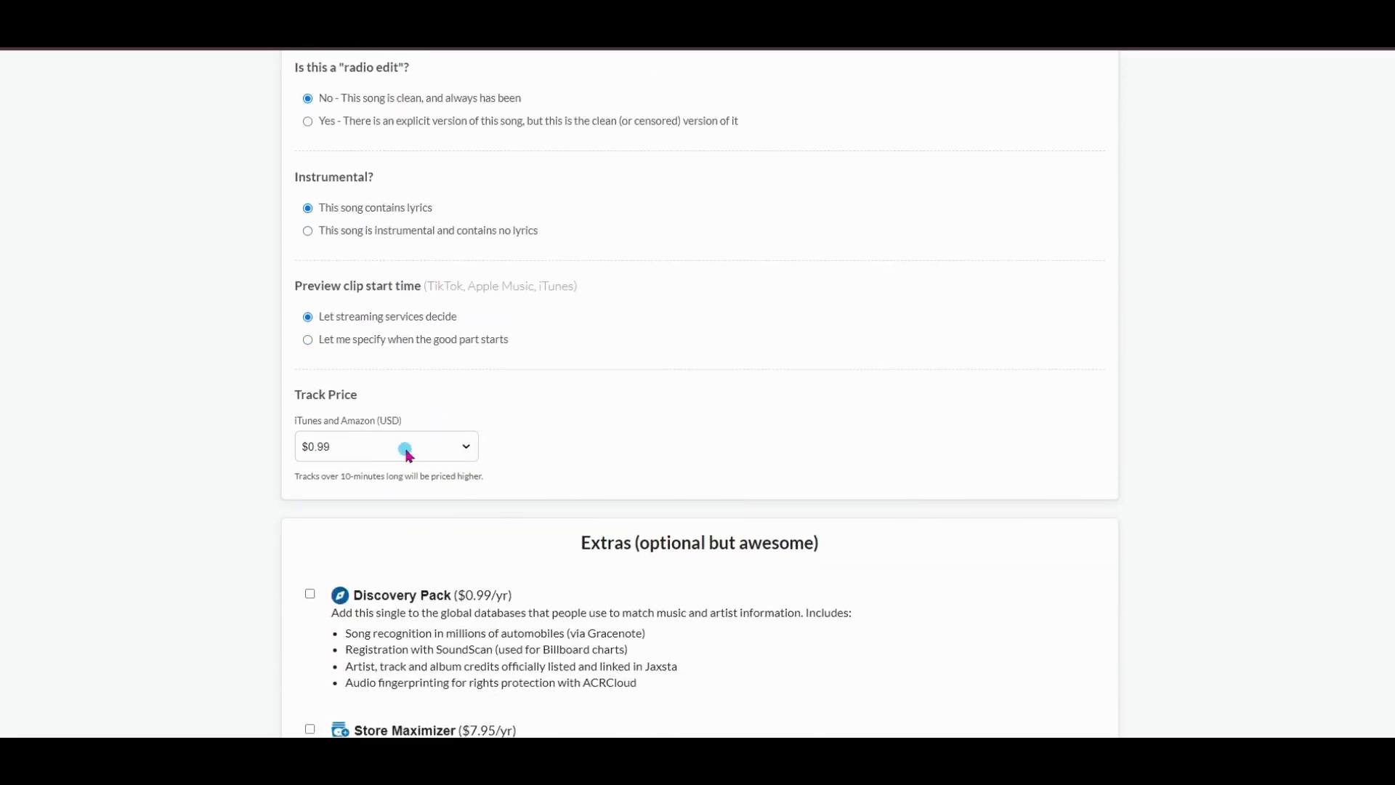
click(405, 450)
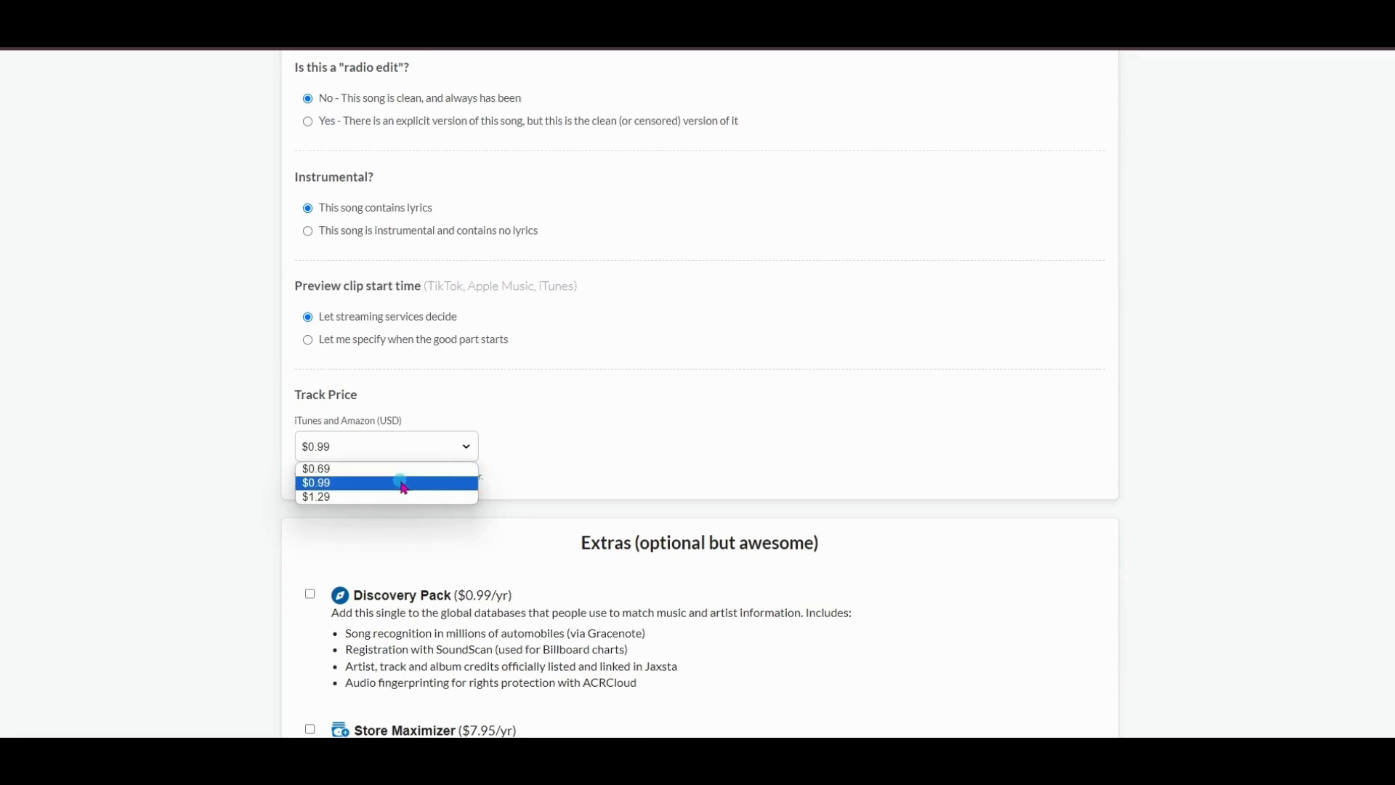
click(593, 443)
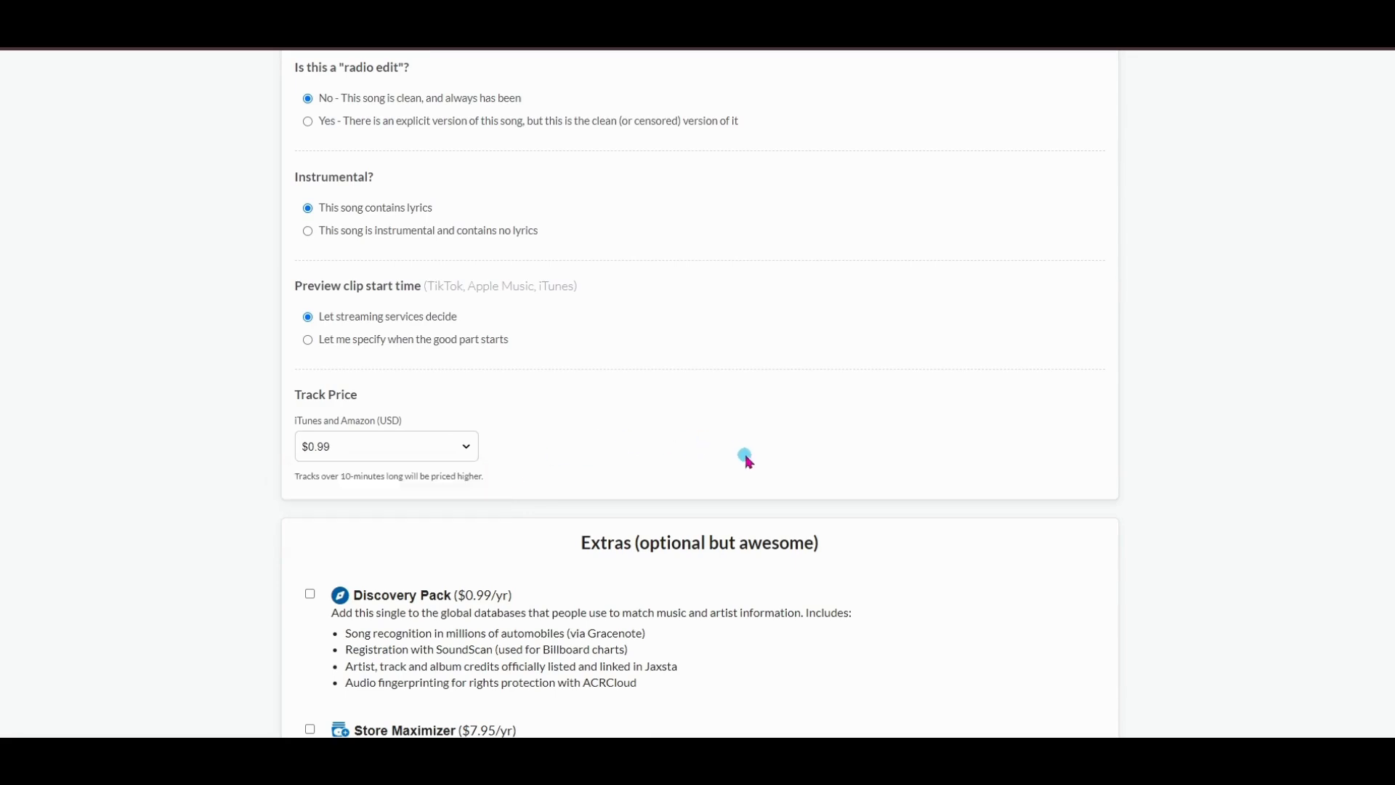
Skip the optional extras and tick the mandatory YouTube Music acknowledgement at the end of the upload form.
scroll(747, 460, down, 10)
scroll(749, 476, down, 8)
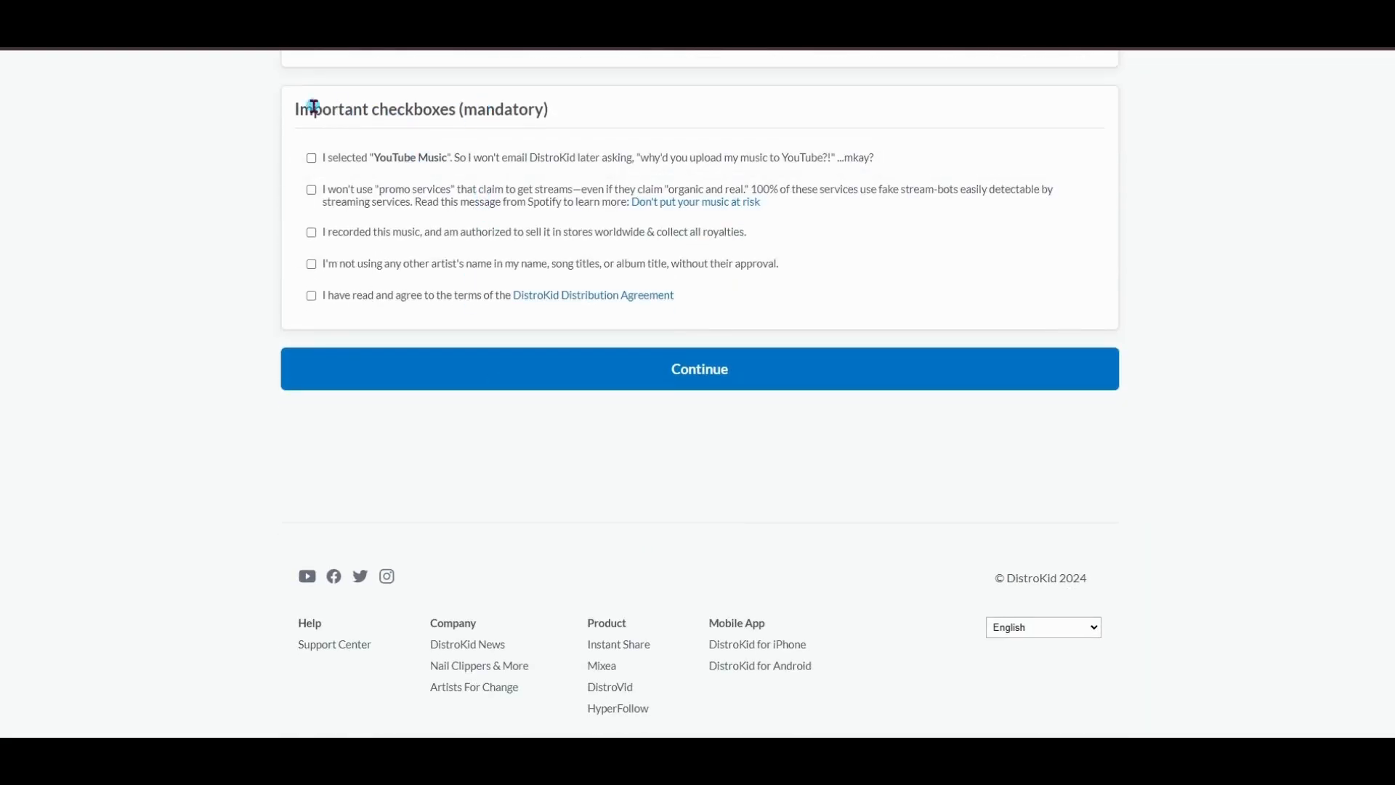
click(312, 159)
Leave the upload form without saving its changes and open the My Music page.
scroll(788, 489, up, 8)
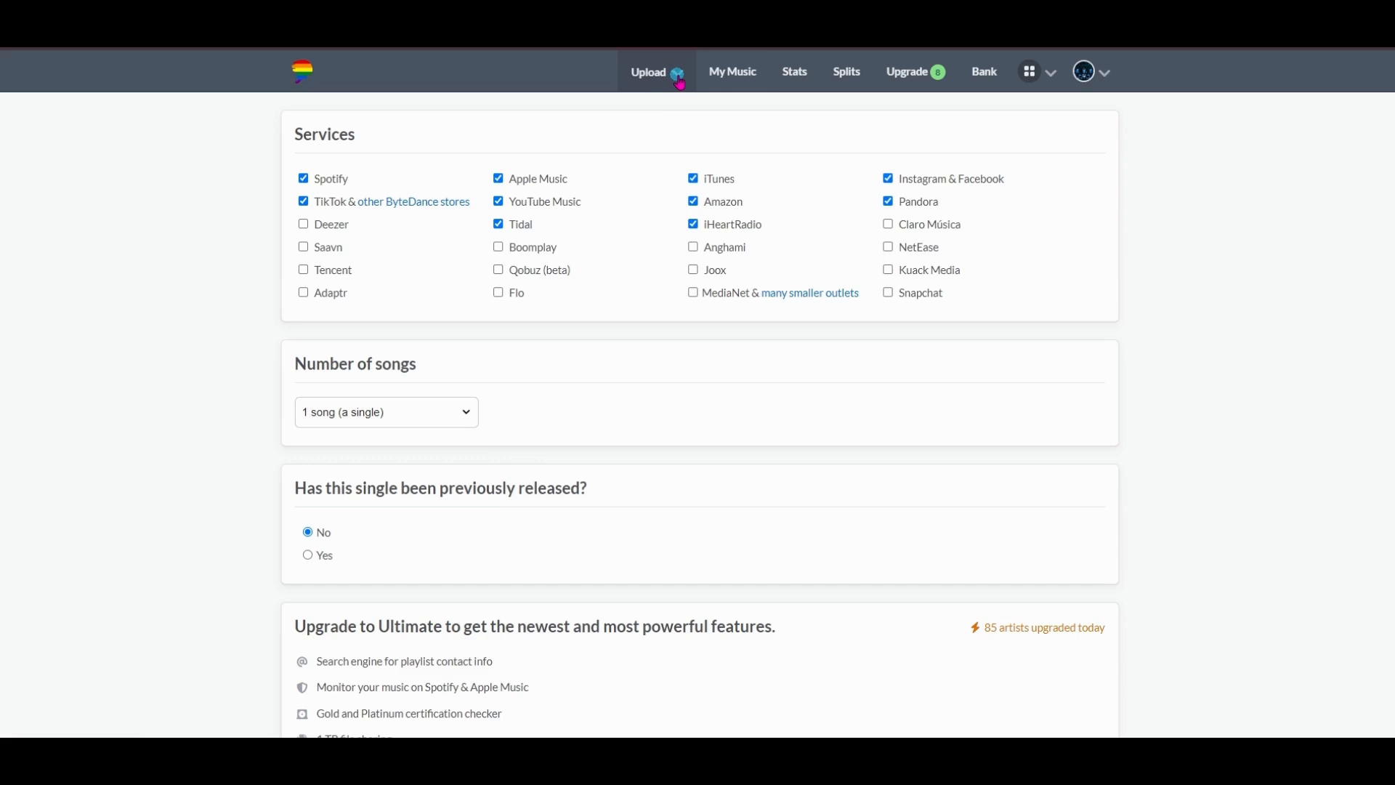
click(726, 83)
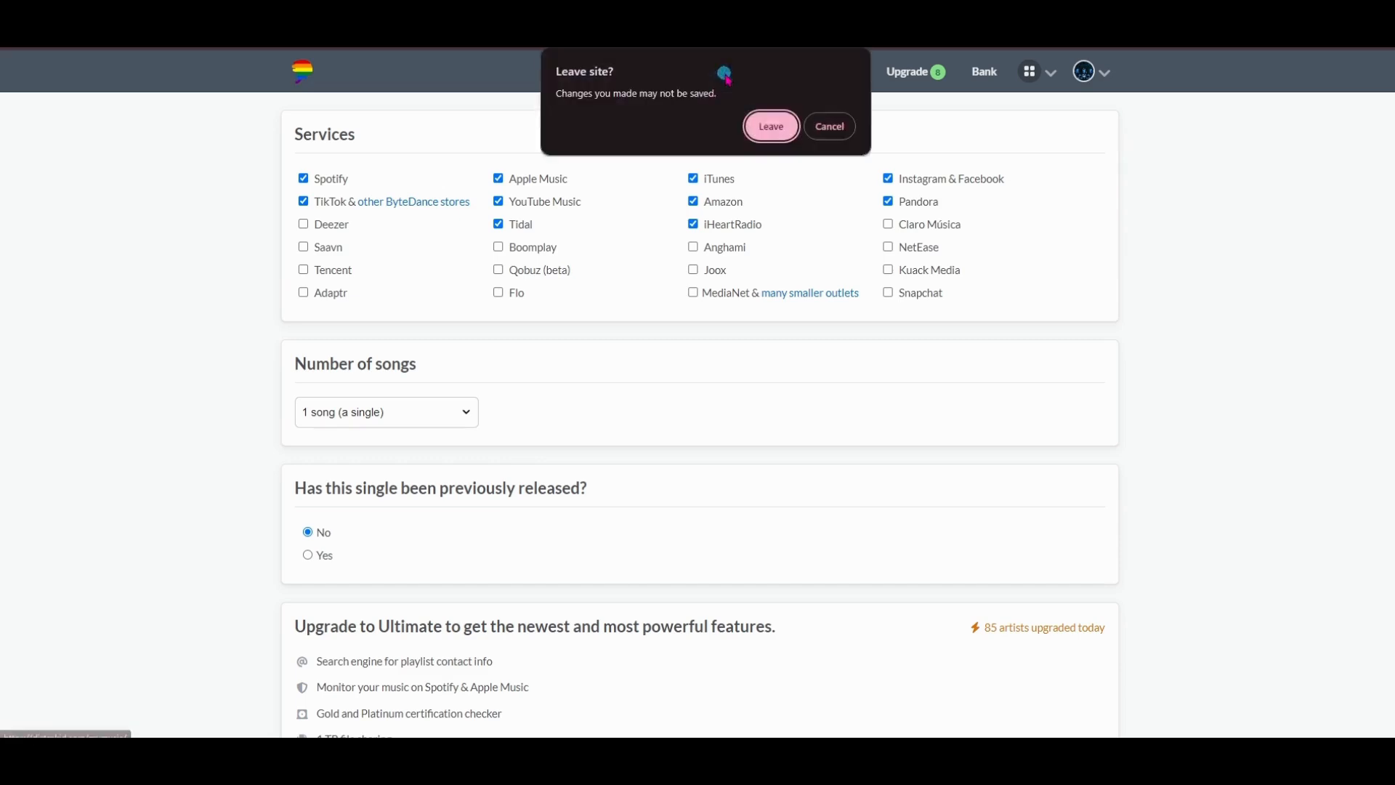
click(767, 128)
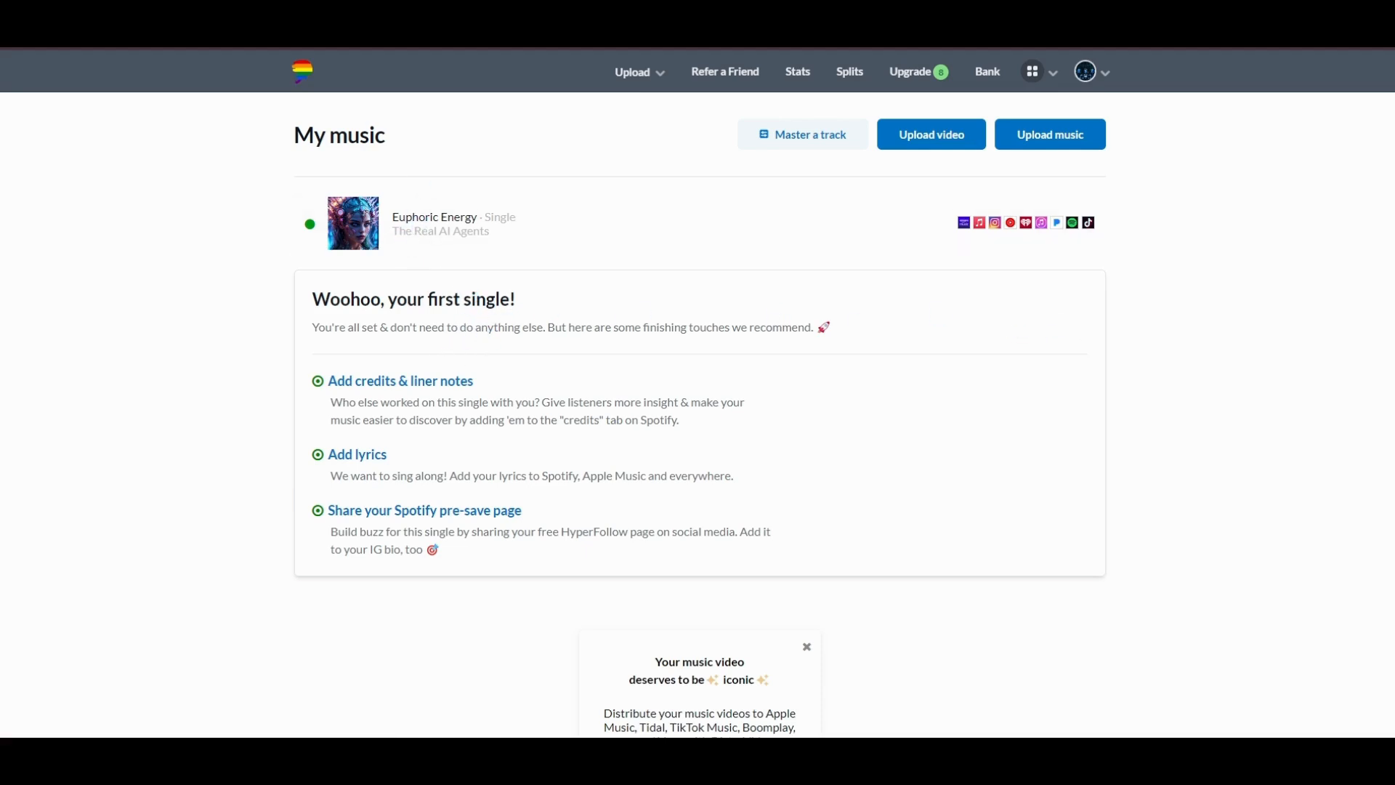
Open Spotify's web player in a new browser tab and play the single "Euphoric Energy" from the recent searches.
key(ctrl+t)
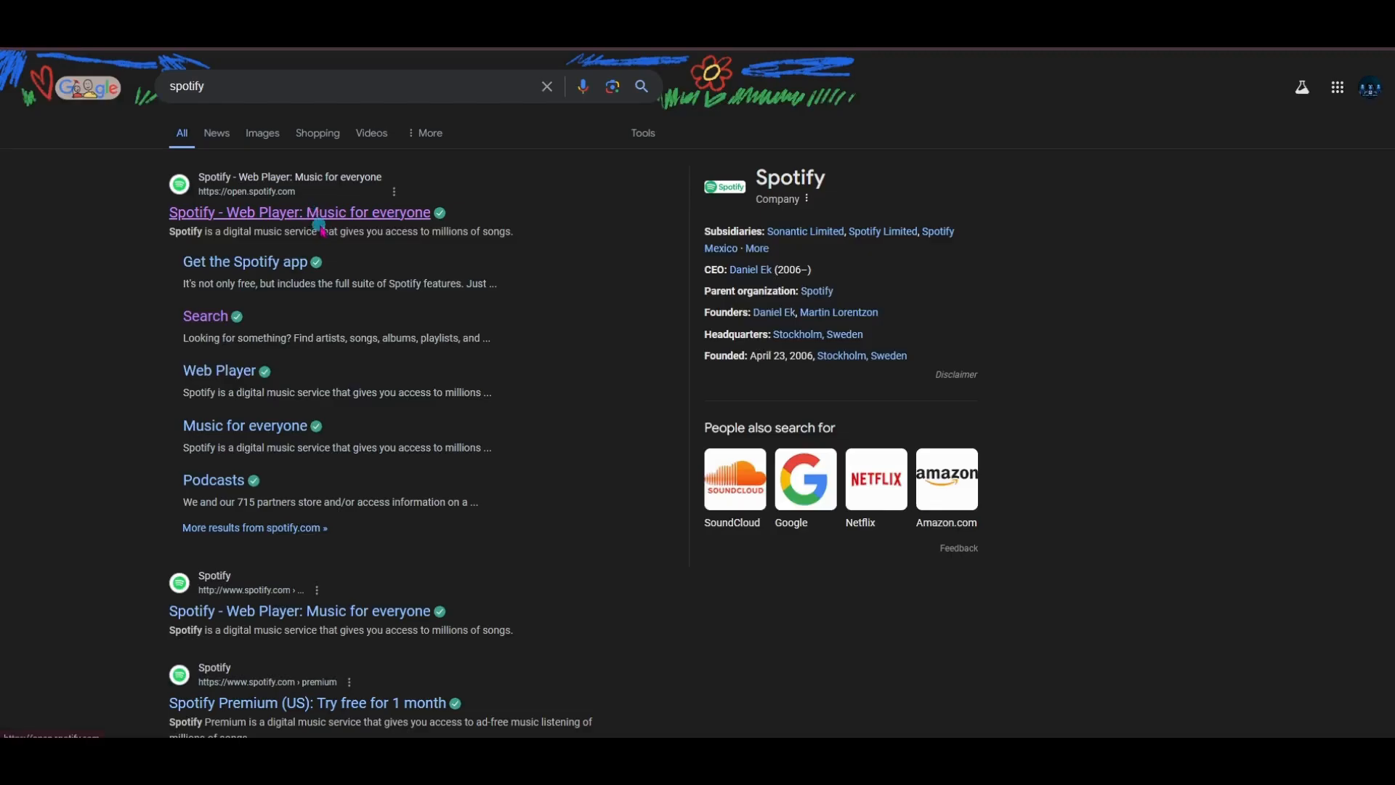
click(320, 214)
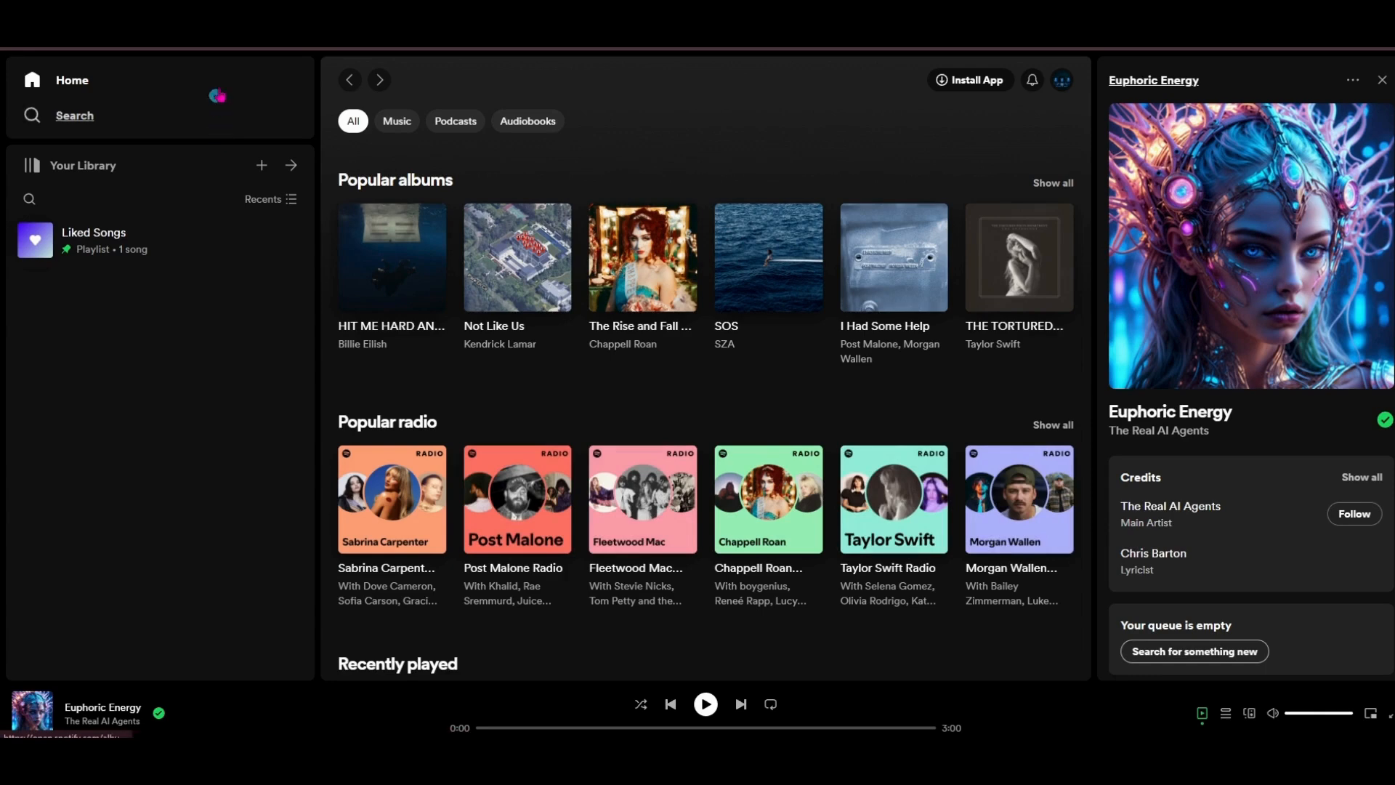
click(86, 117)
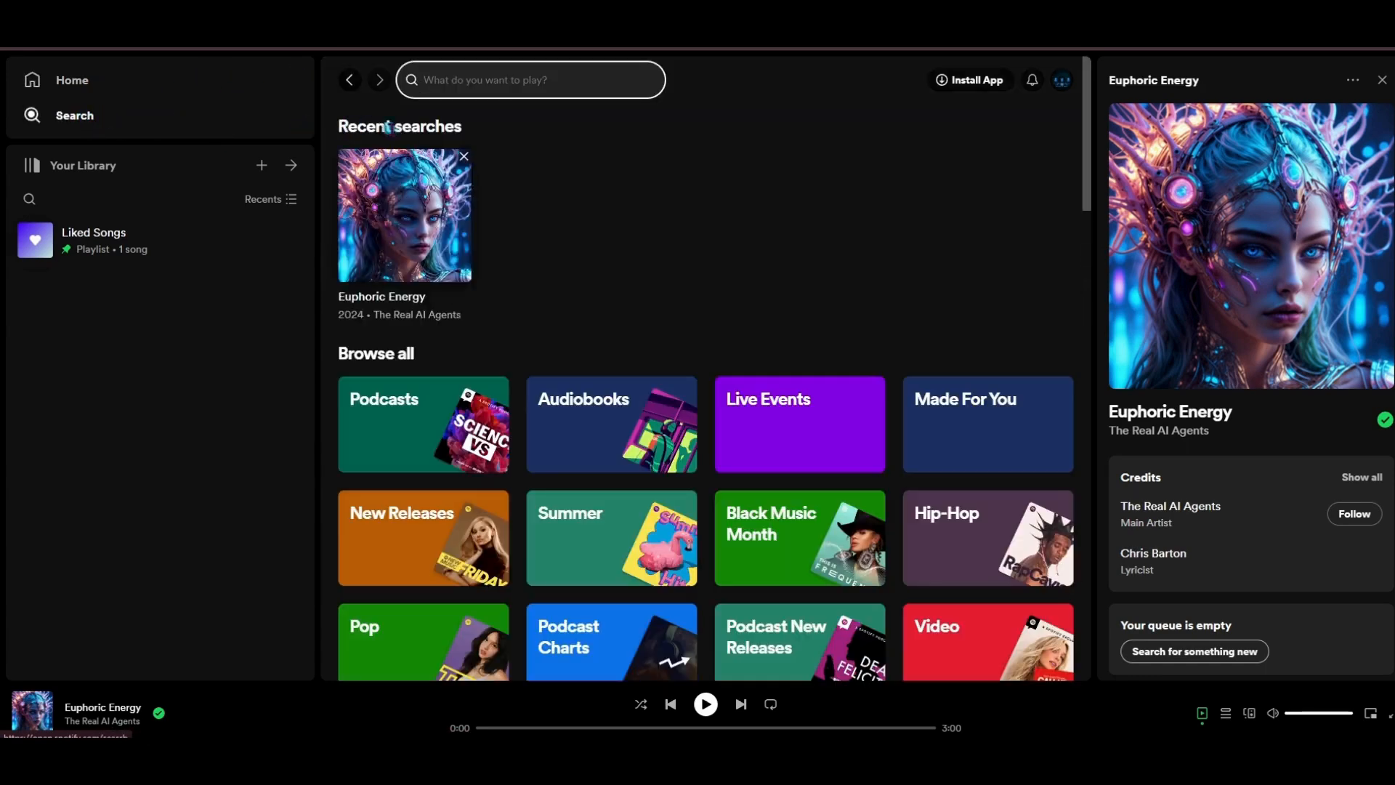
click(387, 194)
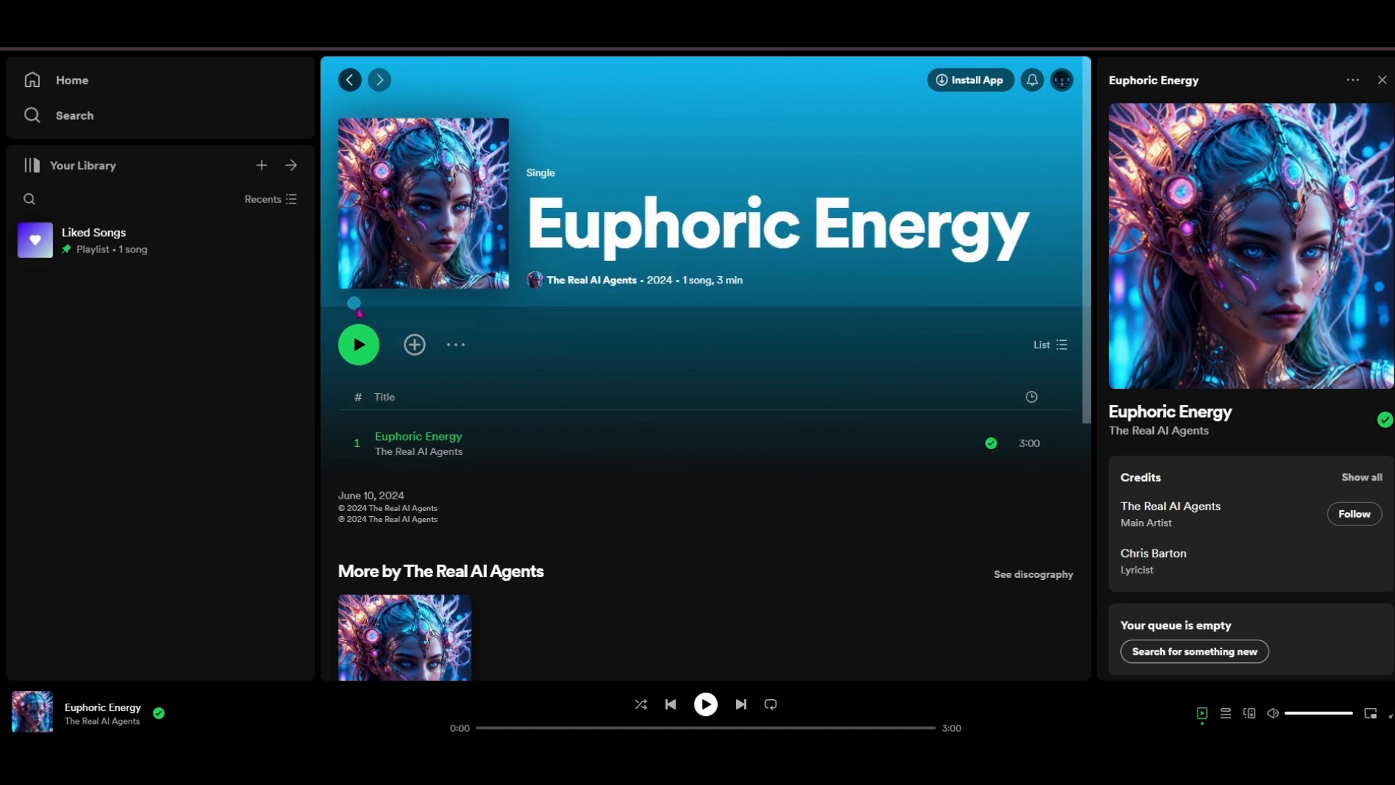
click(360, 346)
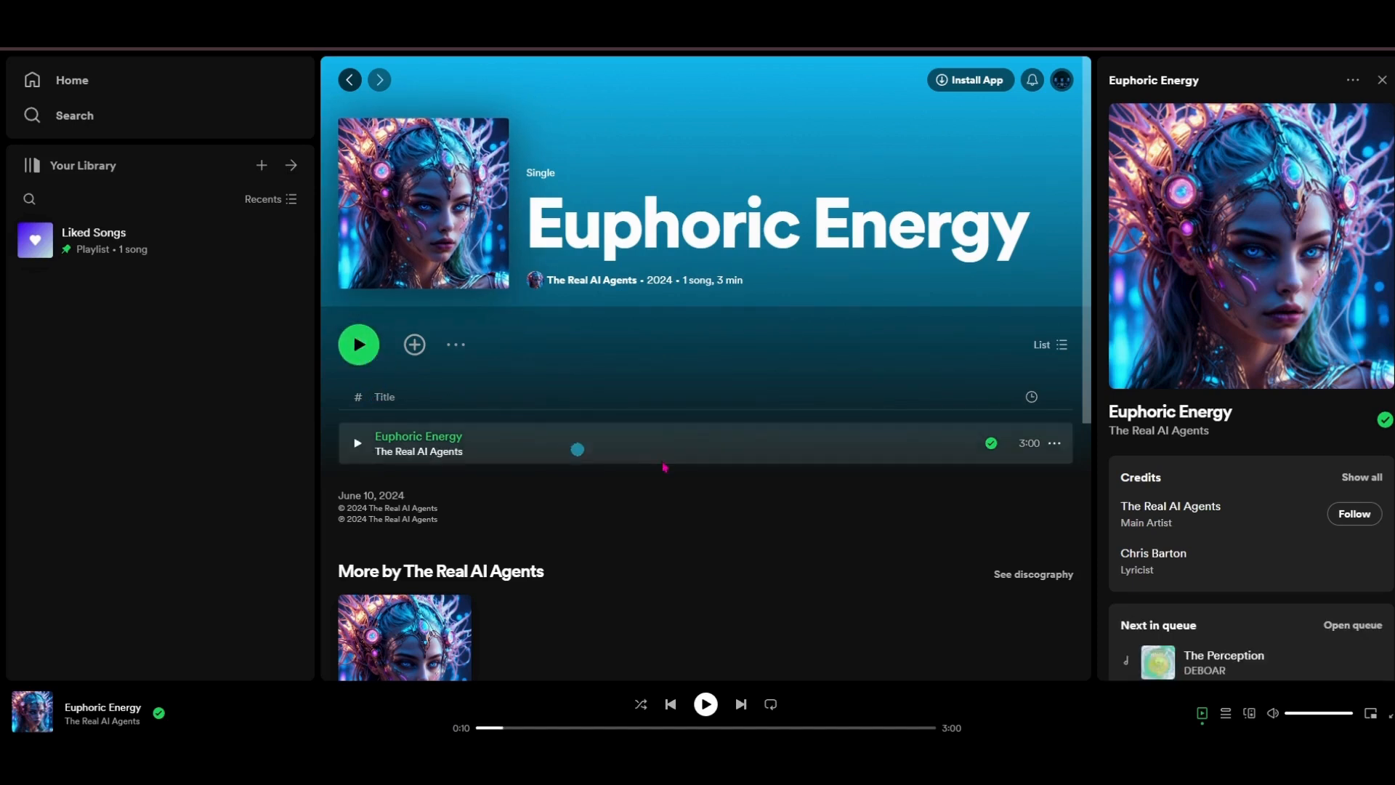